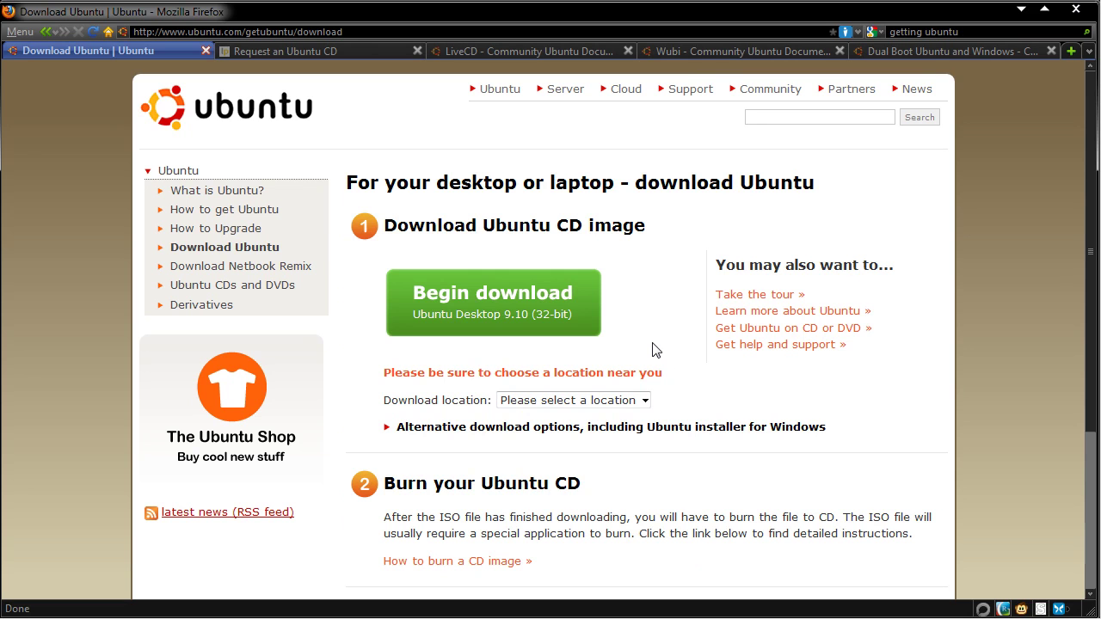
Look at the Ubuntu CD request and Download Ubuntu tabs, then show the LiveCD documentation tab.
click(330, 53)
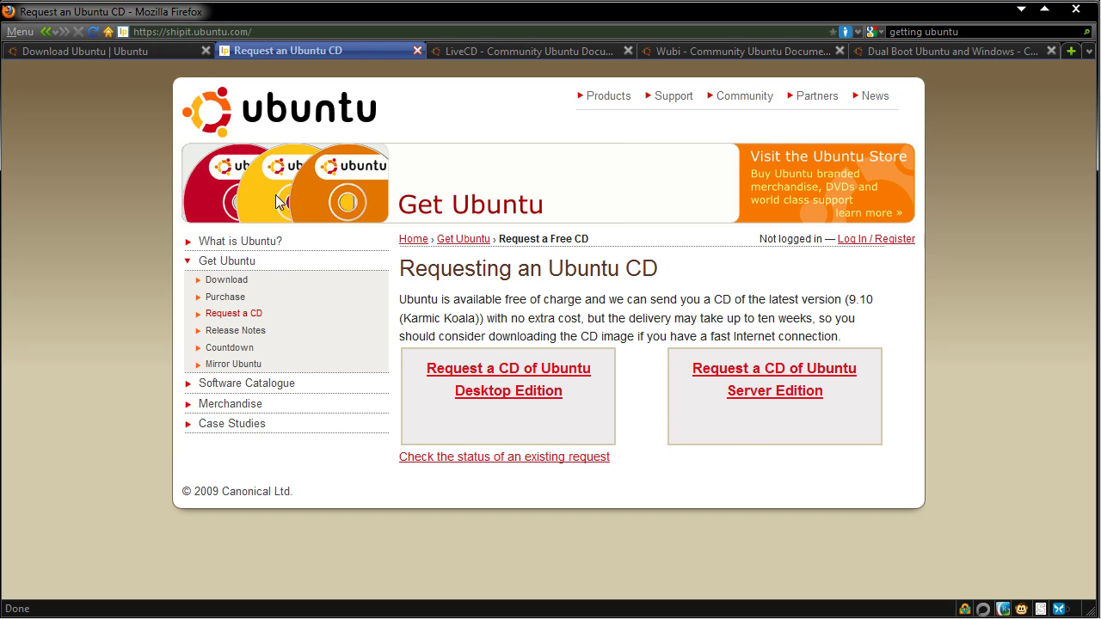
click(142, 54)
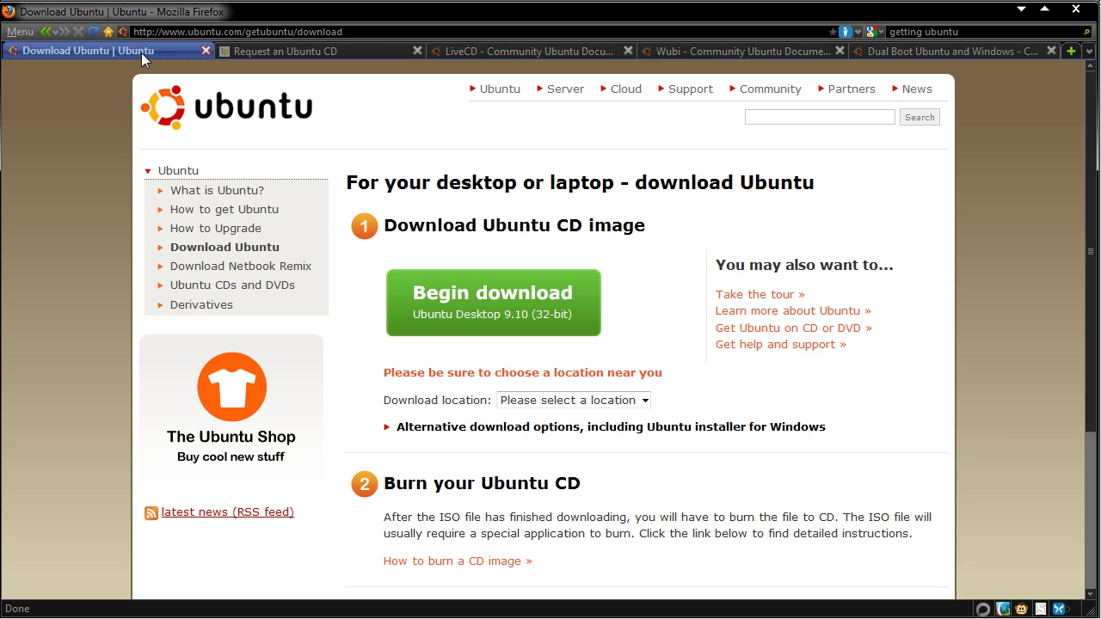
click(479, 54)
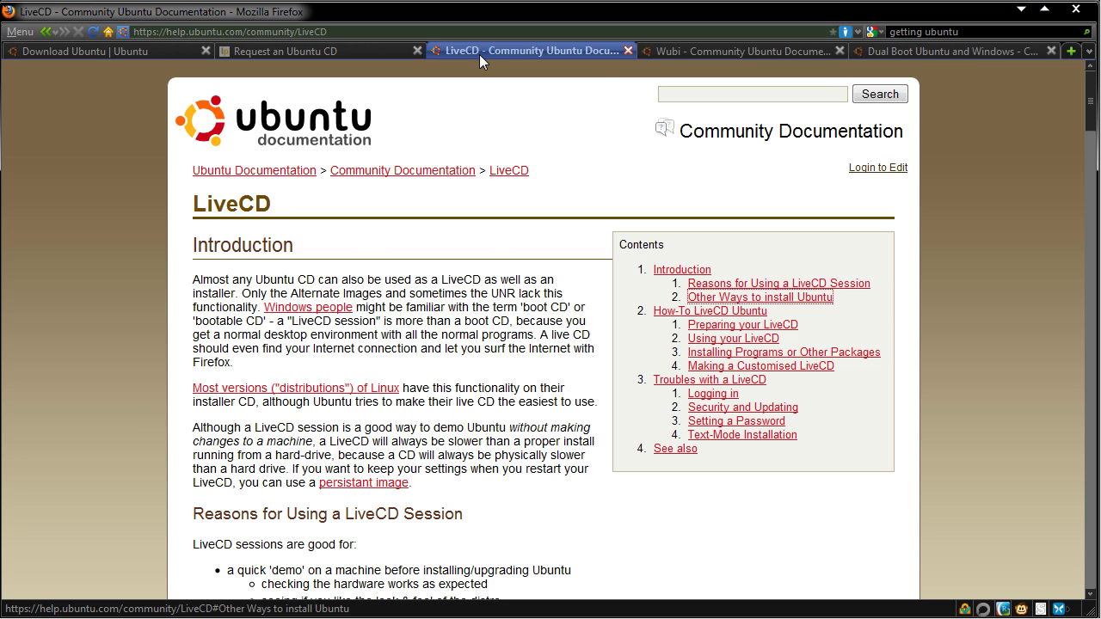
Switch to the Wubi - Community Ubuntu Documentation tab.
click(712, 50)
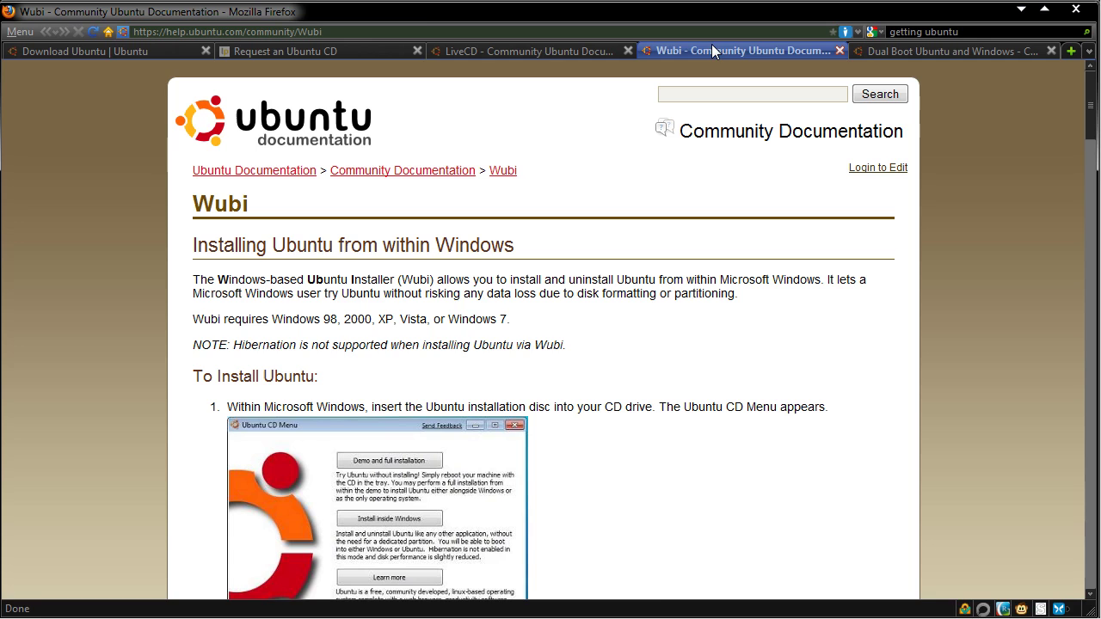
Show the Dual Boot Ubuntu and Windows guide tab in Firefox.
click(886, 51)
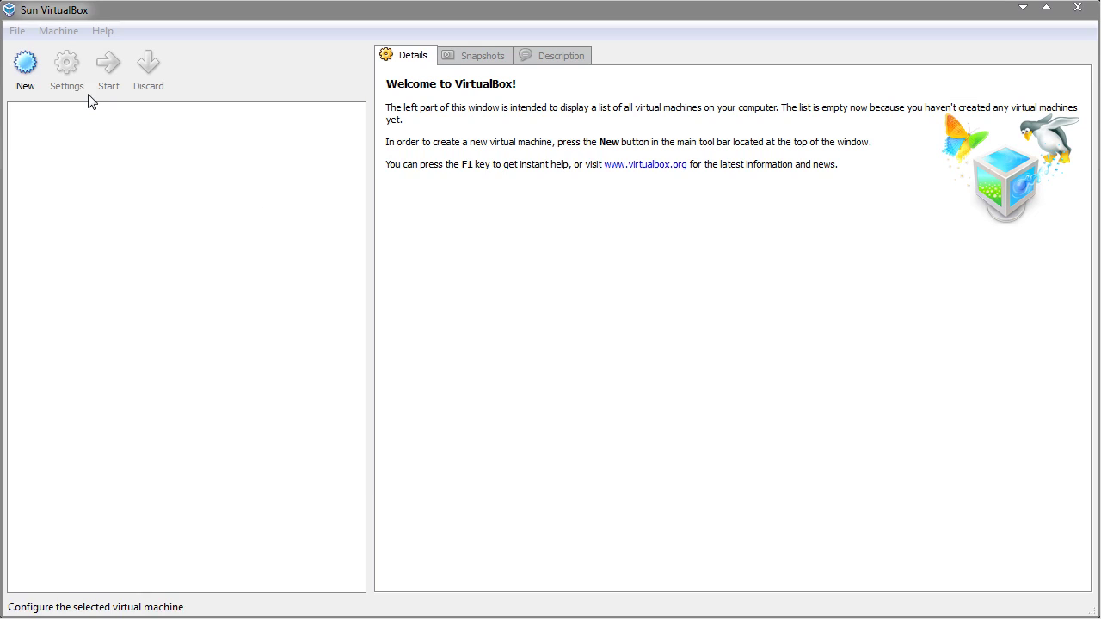
Start a new virtual machine named Ubuntu, type Linux, with 512 MB base memory.
click(28, 75)
click(616, 464)
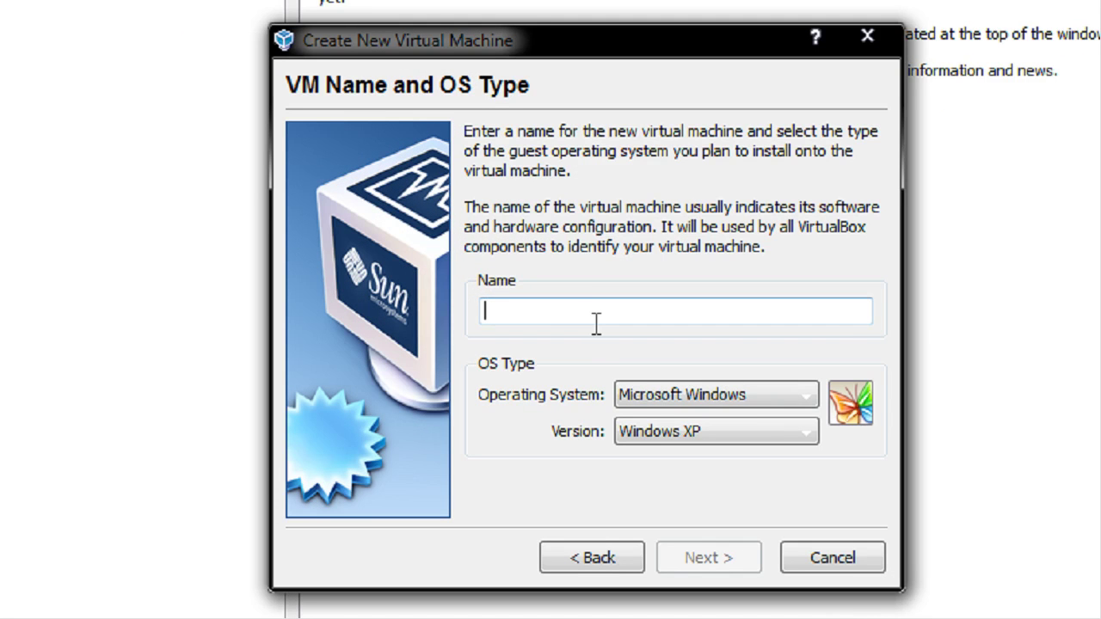
text(Ubuntu)
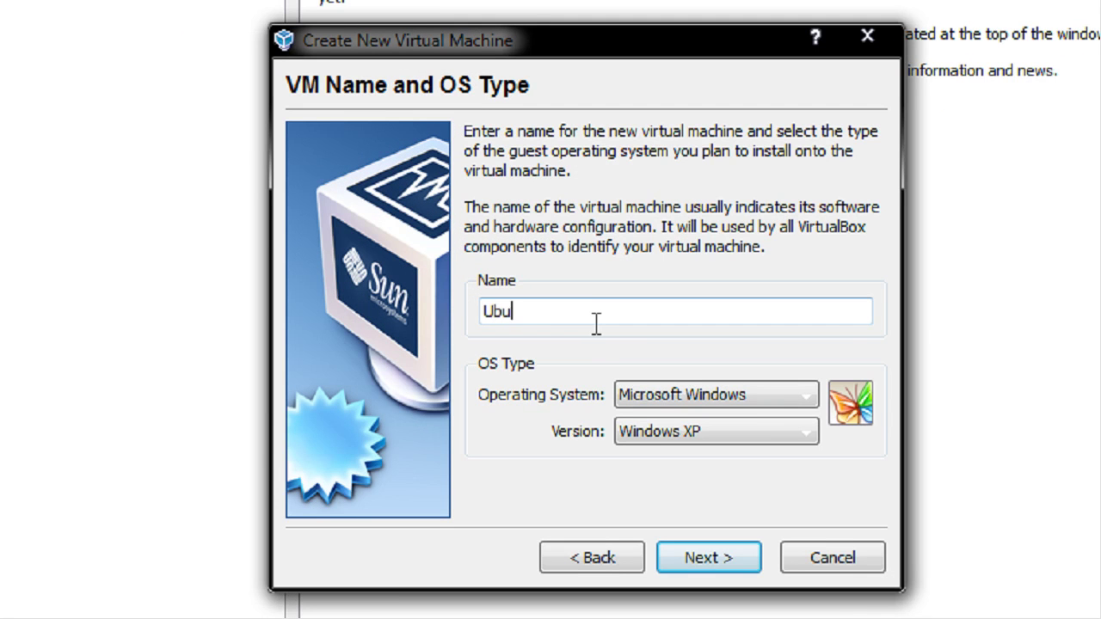
click(695, 396)
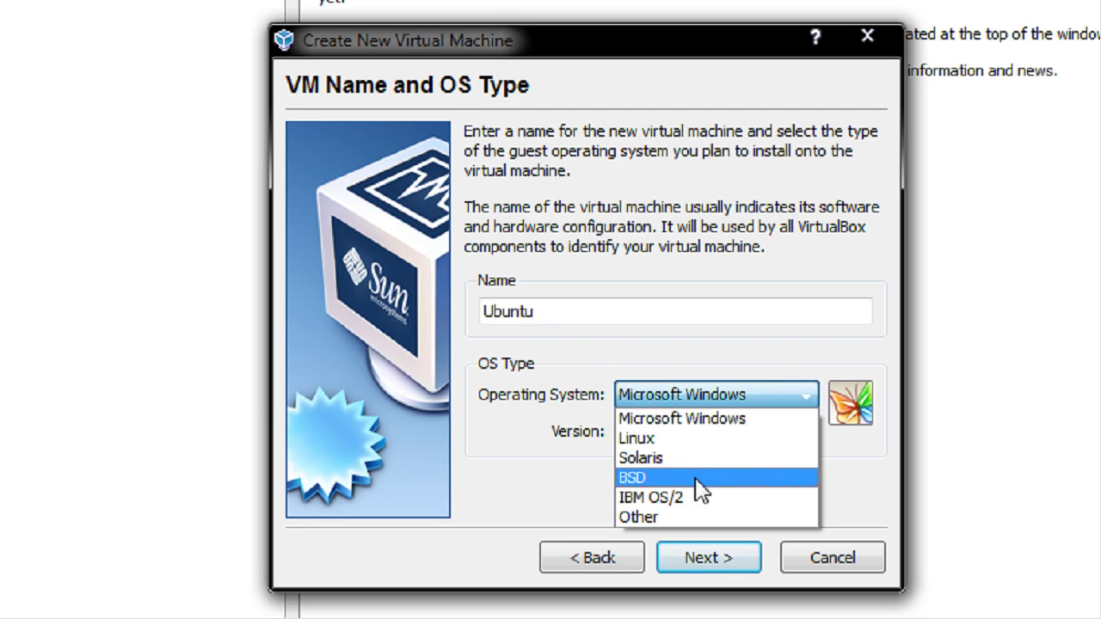
click(675, 439)
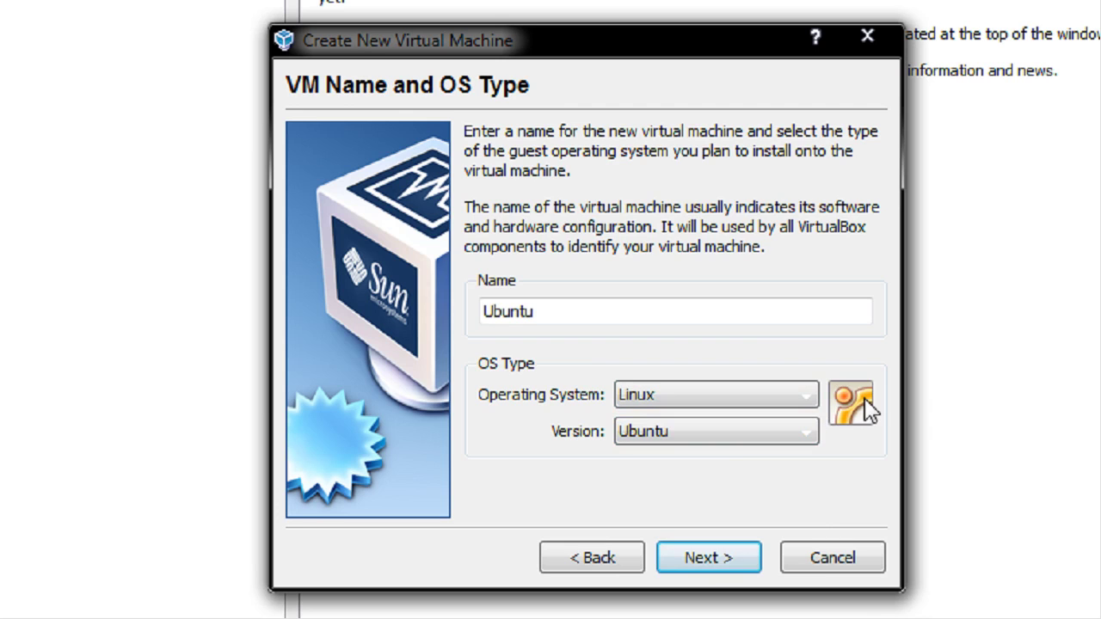
click(712, 564)
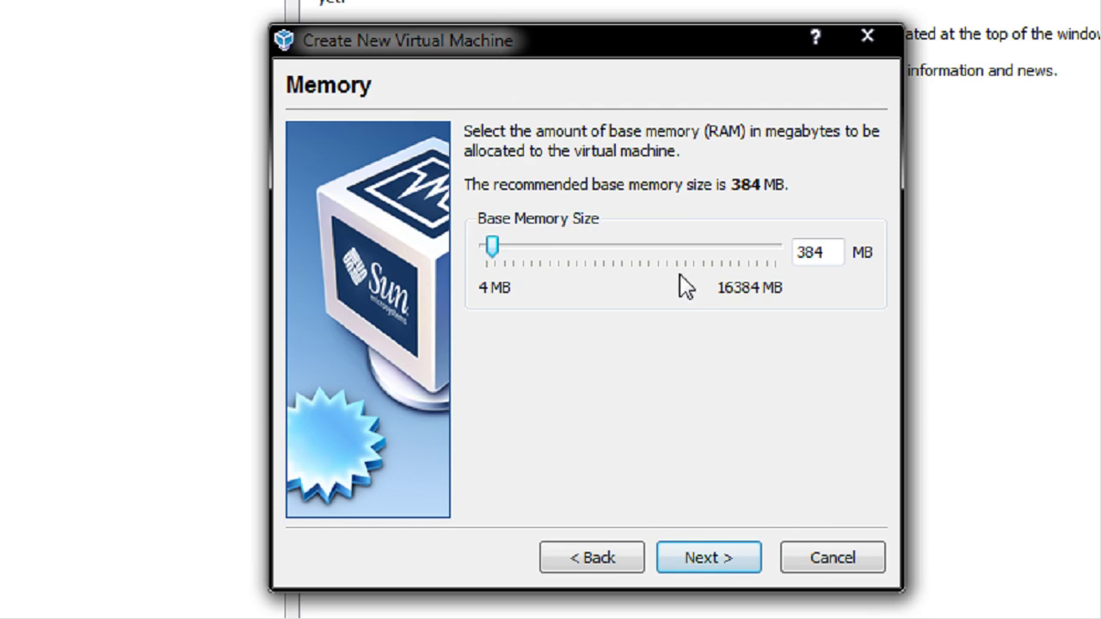
click(824, 252)
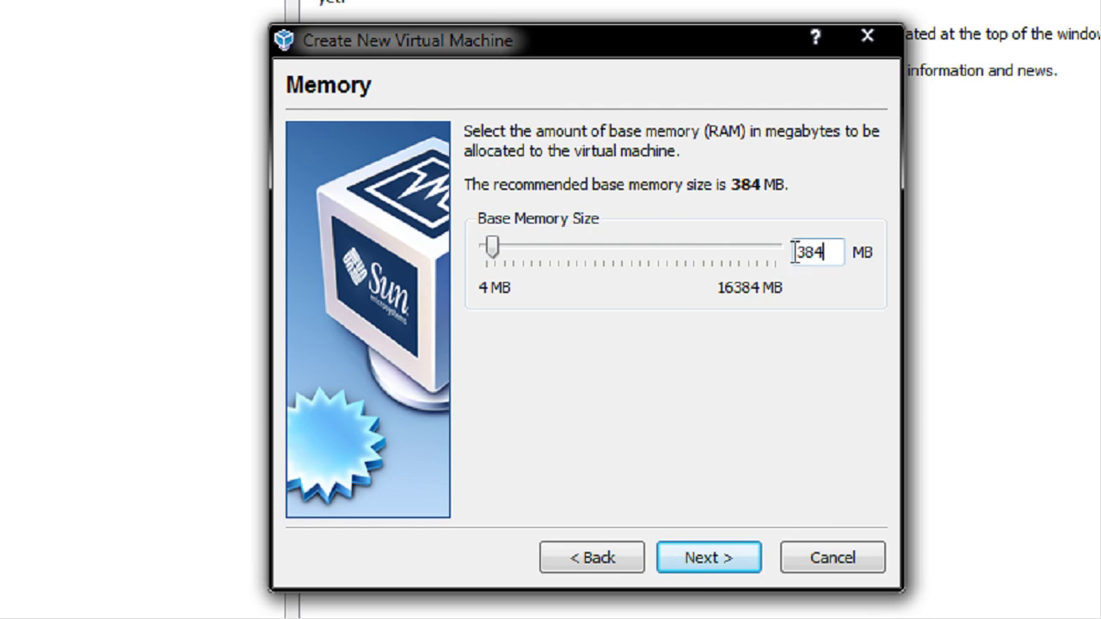
double_click(794, 251)
text(512)
click(688, 559)
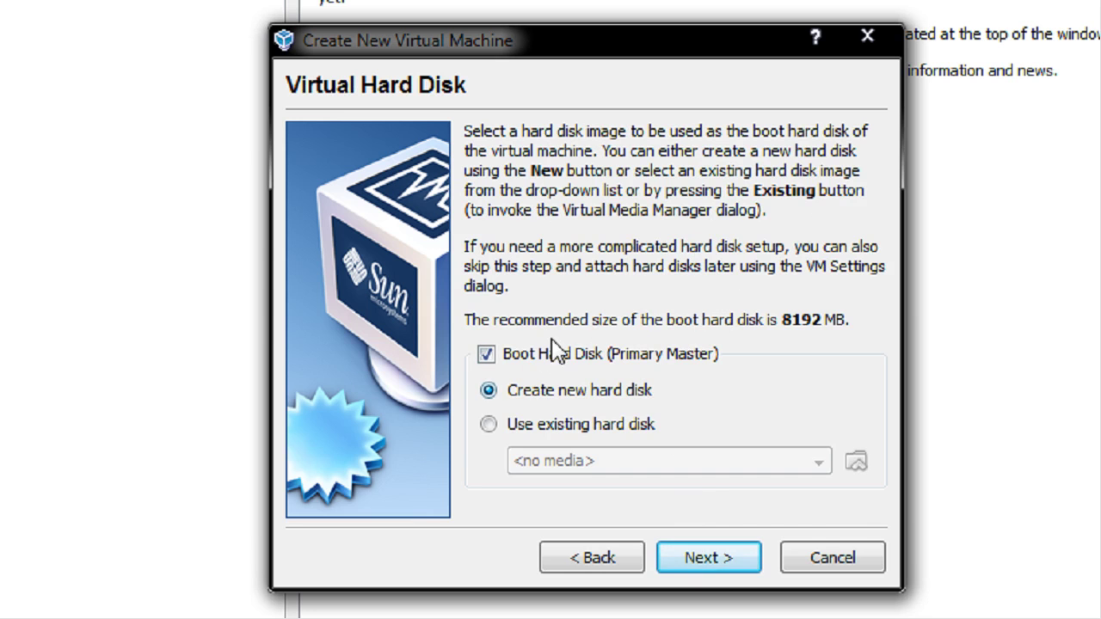
Create a new dynamically expanding 8 GB Ubuntu.vdi disk and finish the machine.
click(724, 568)
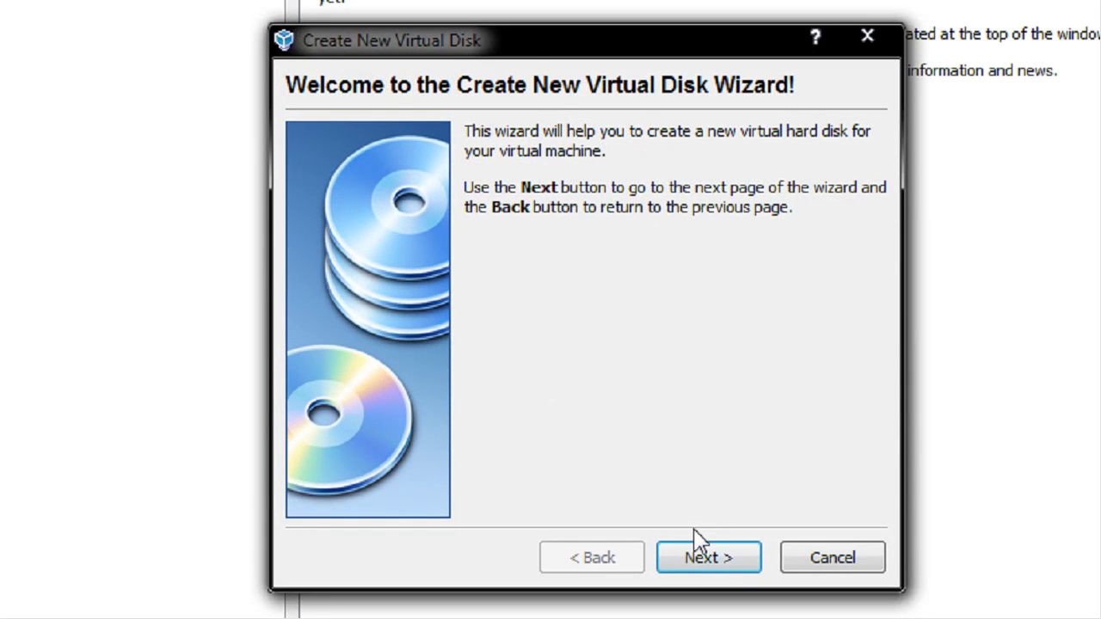
click(701, 559)
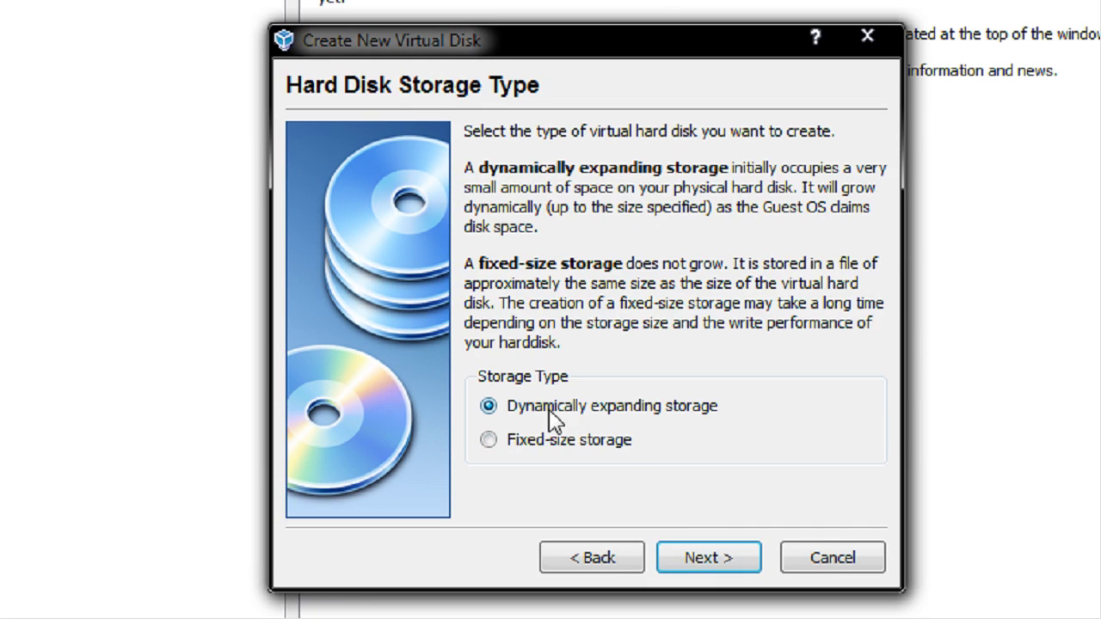
click(704, 551)
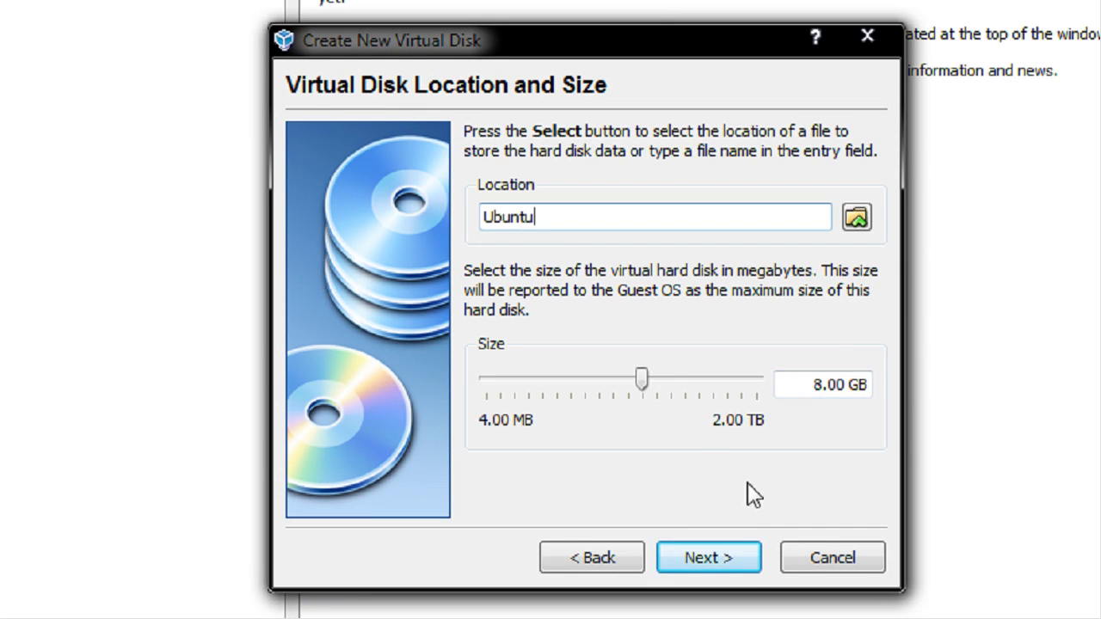
click(710, 561)
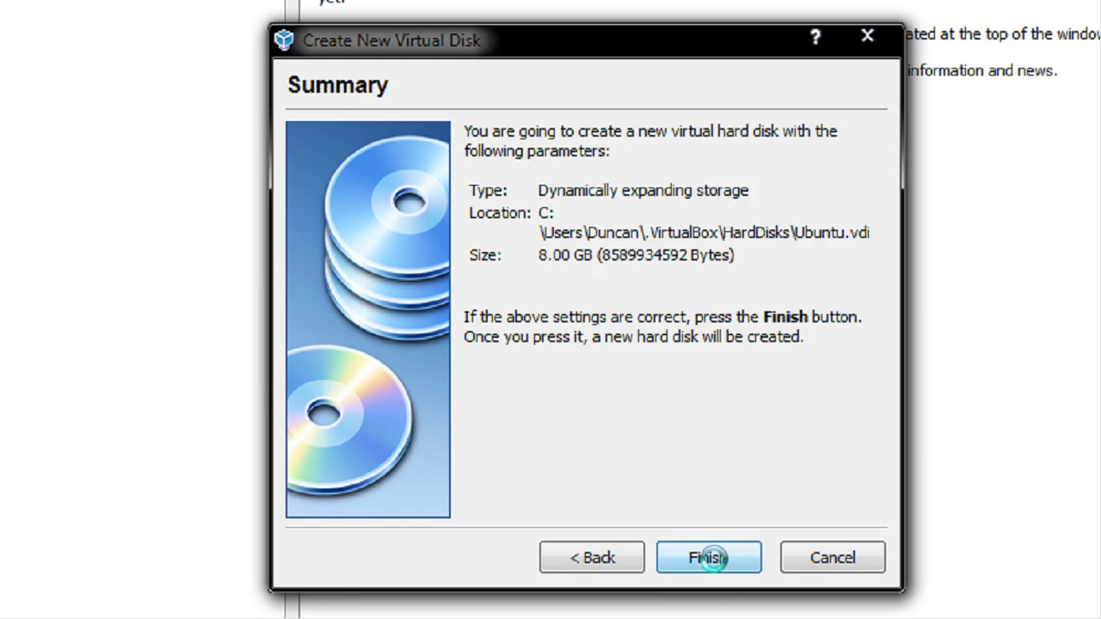
click(708, 557)
click(702, 558)
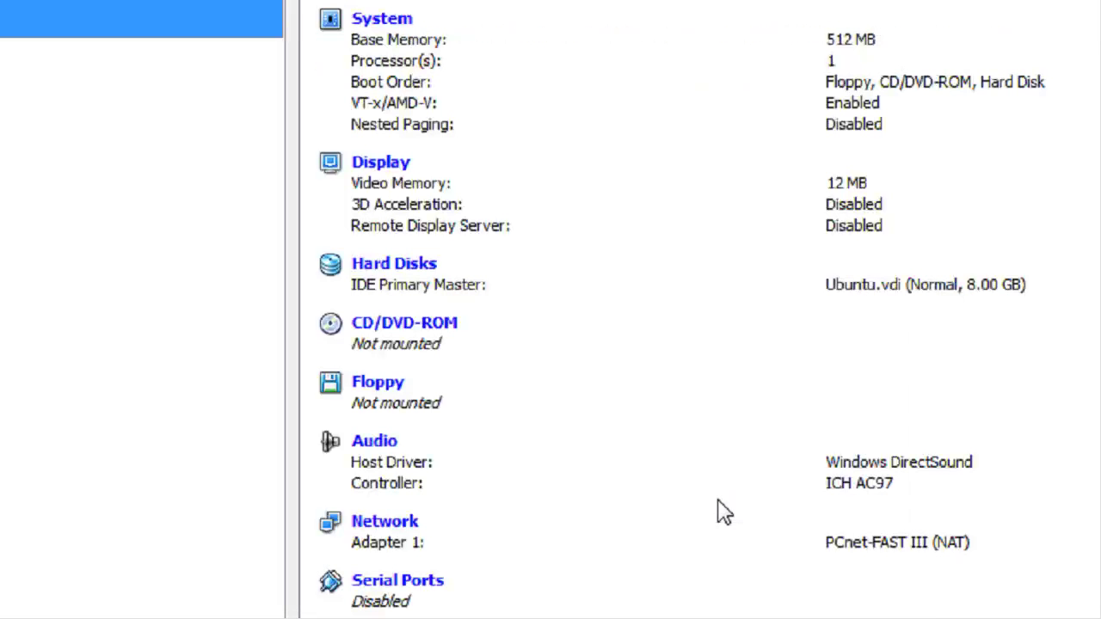
Enable 3D acceleration and set 128 MB video memory in the display settings.
click(372, 168)
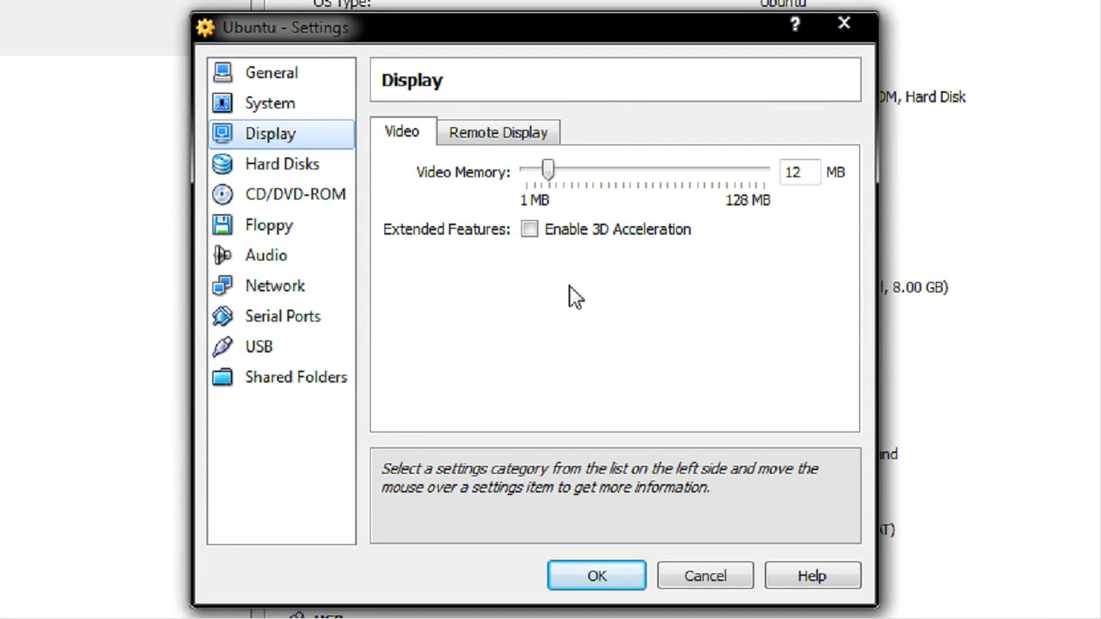
click(555, 227)
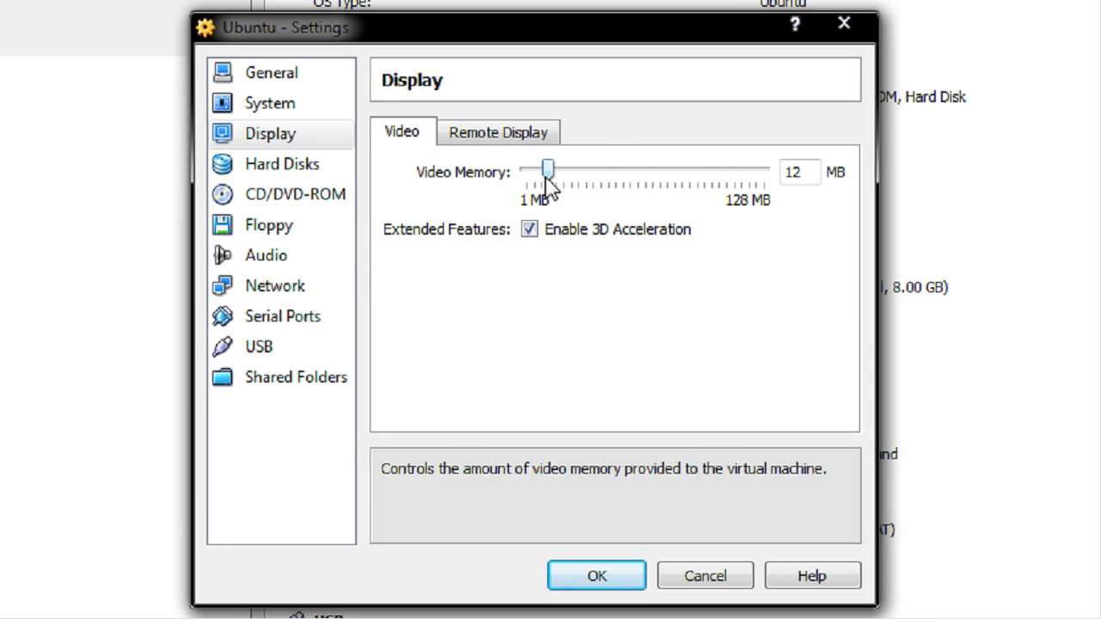
drag(550, 177, 785, 165)
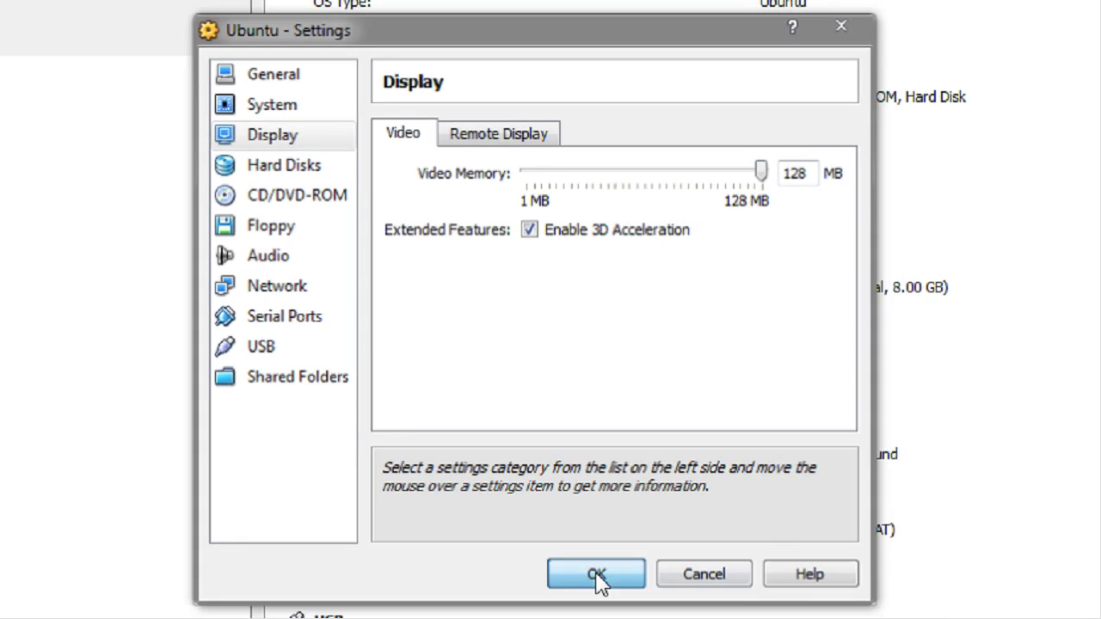
click(597, 576)
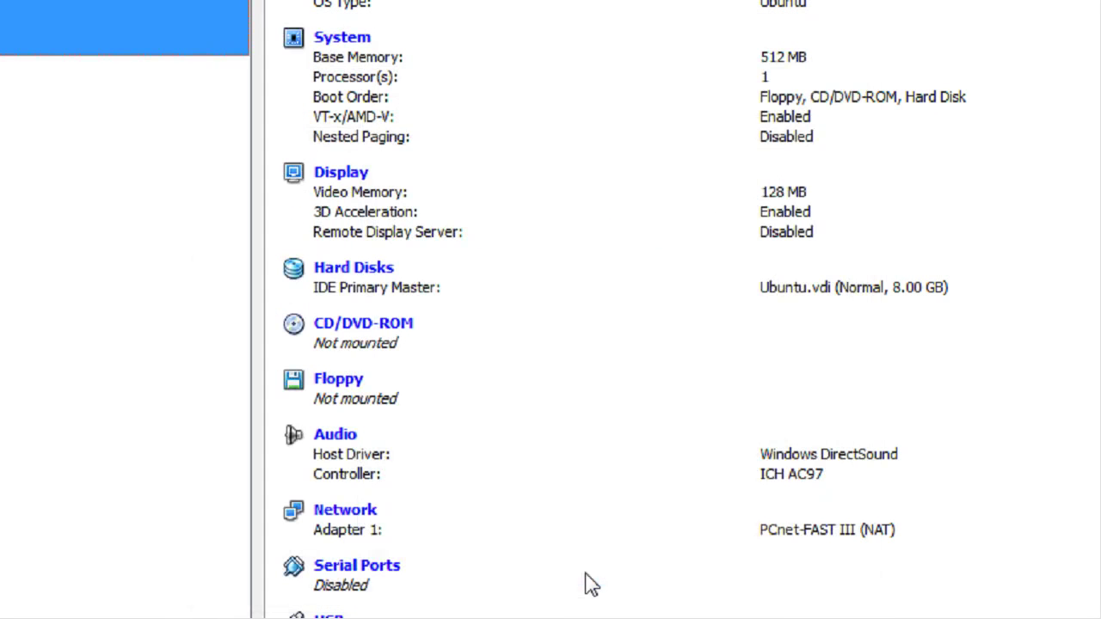
Mount the ubuntu-9.10-desktop-i386.iso image as the machine's CD/DVD drive.
click(392, 332)
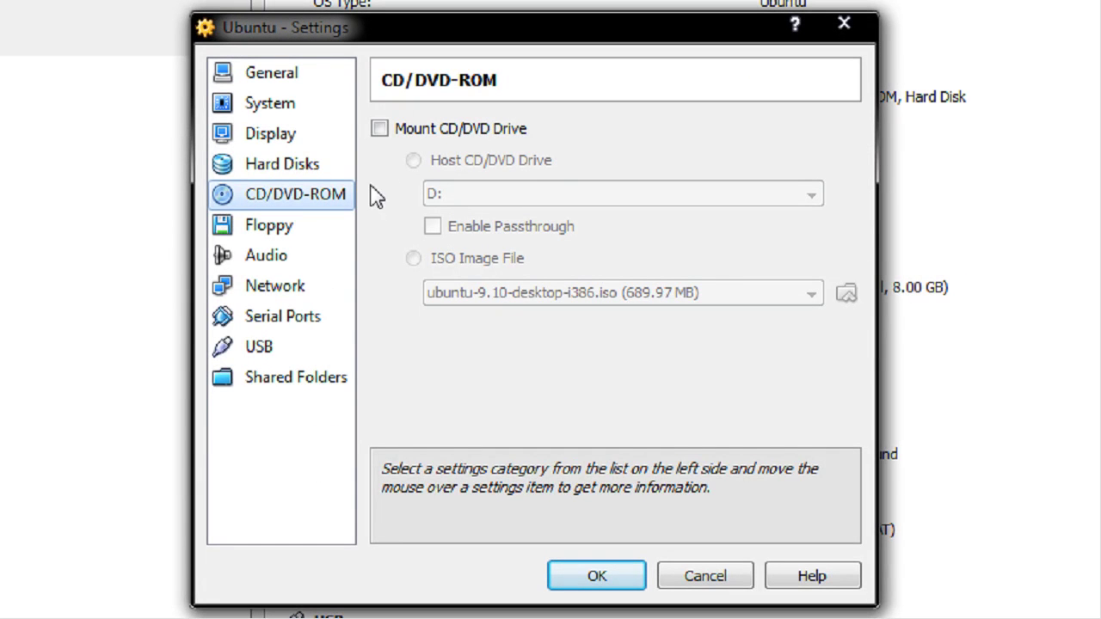
click(380, 128)
click(413, 258)
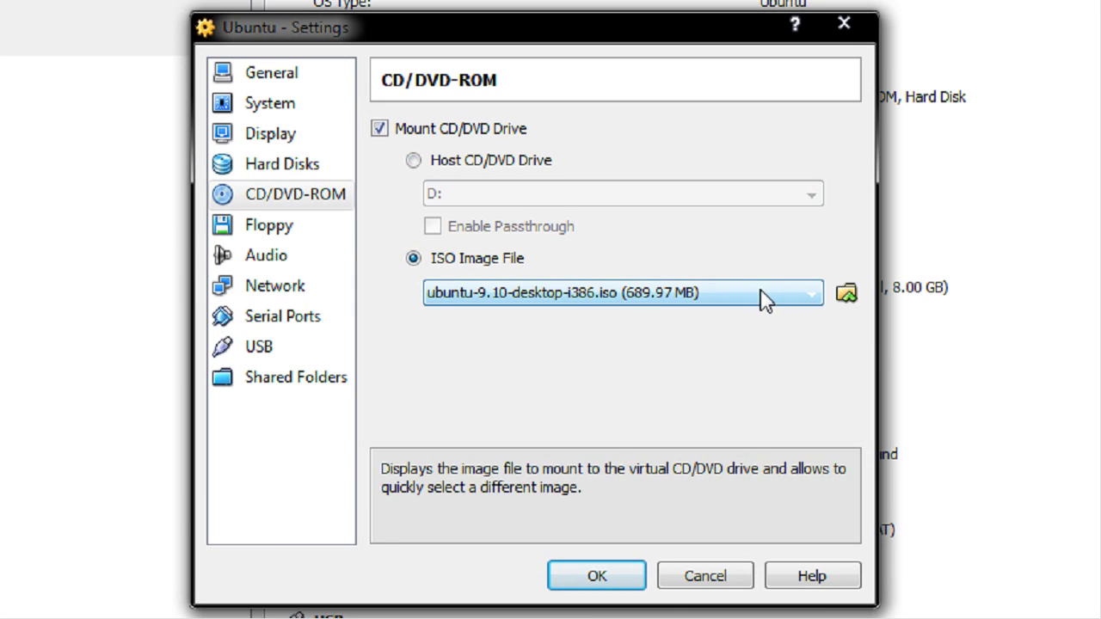
click(846, 295)
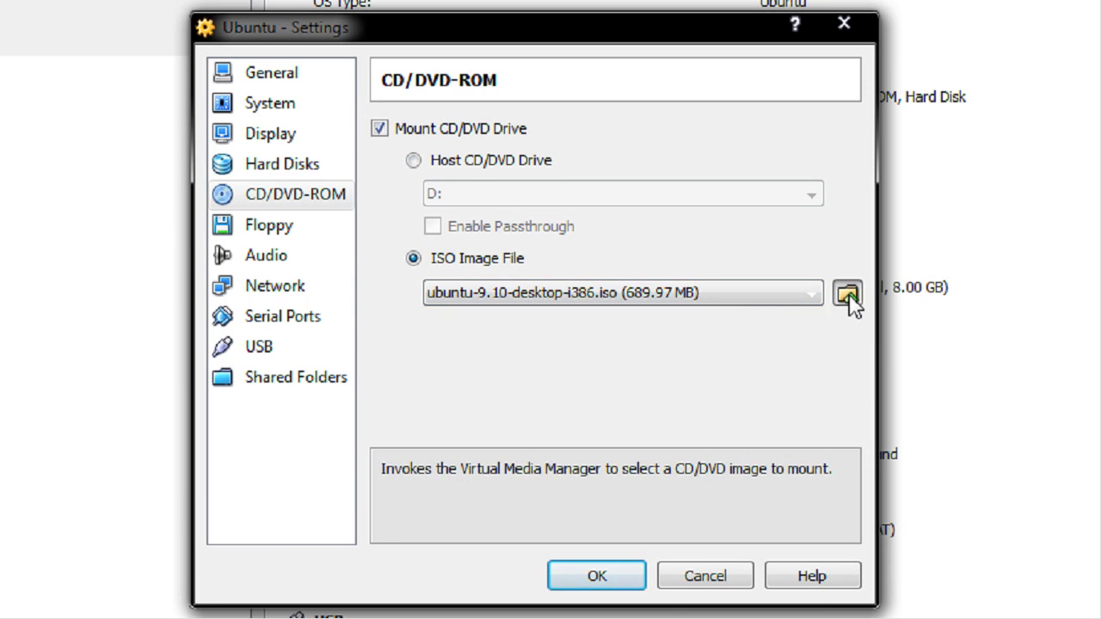
click(215, 96)
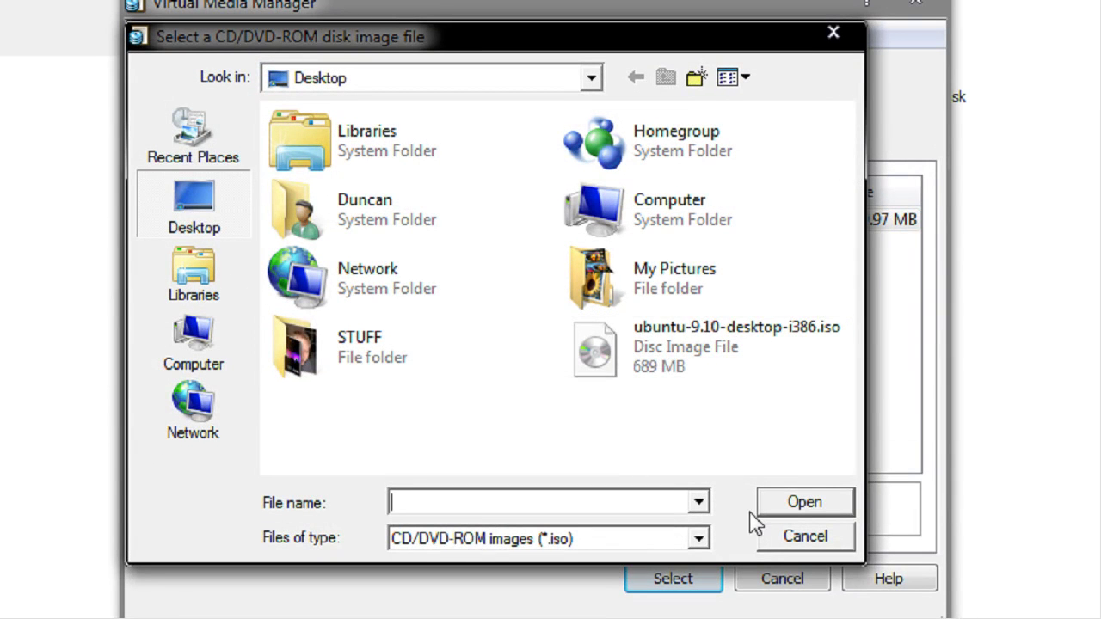
click(783, 540)
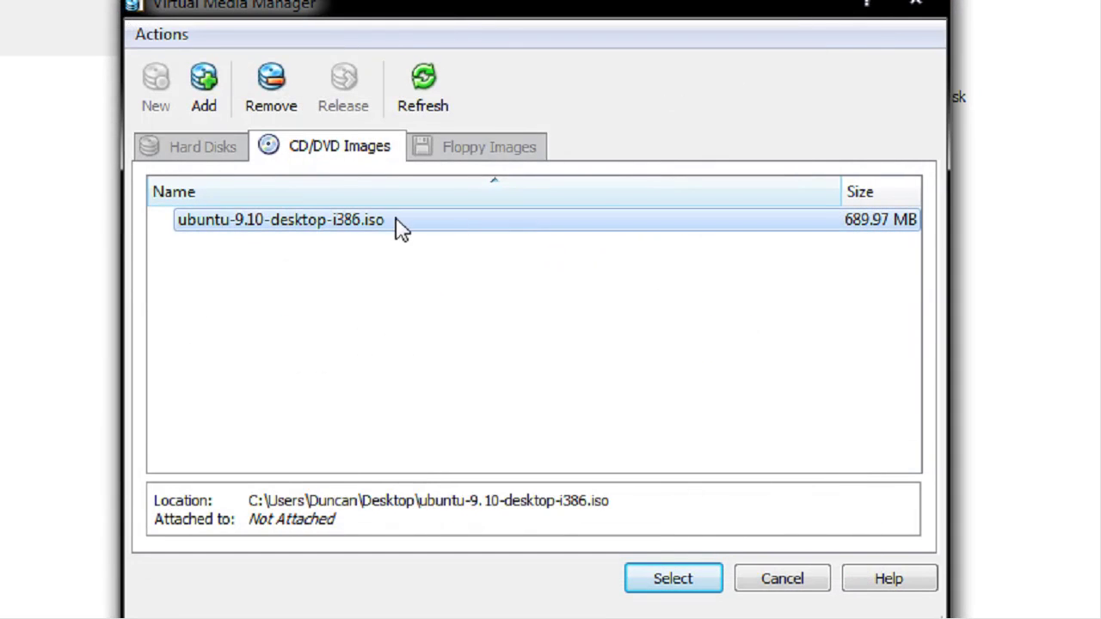
click(687, 576)
click(629, 575)
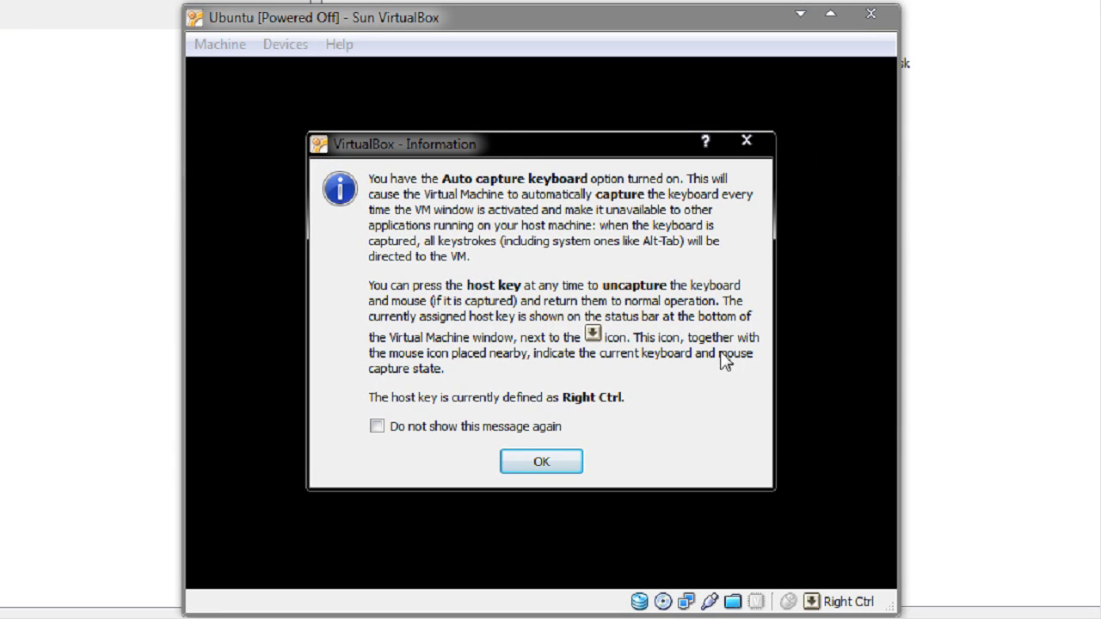
Silence the keyboard capture, mouse capture and colour-depth notices while the machine starts.
click(479, 429)
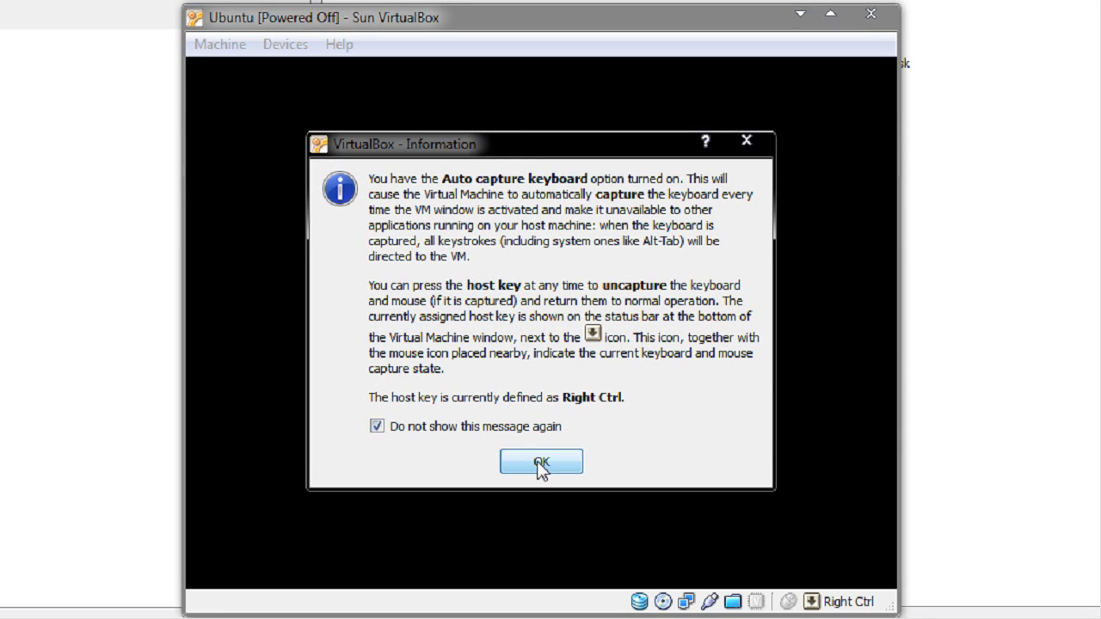
click(541, 465)
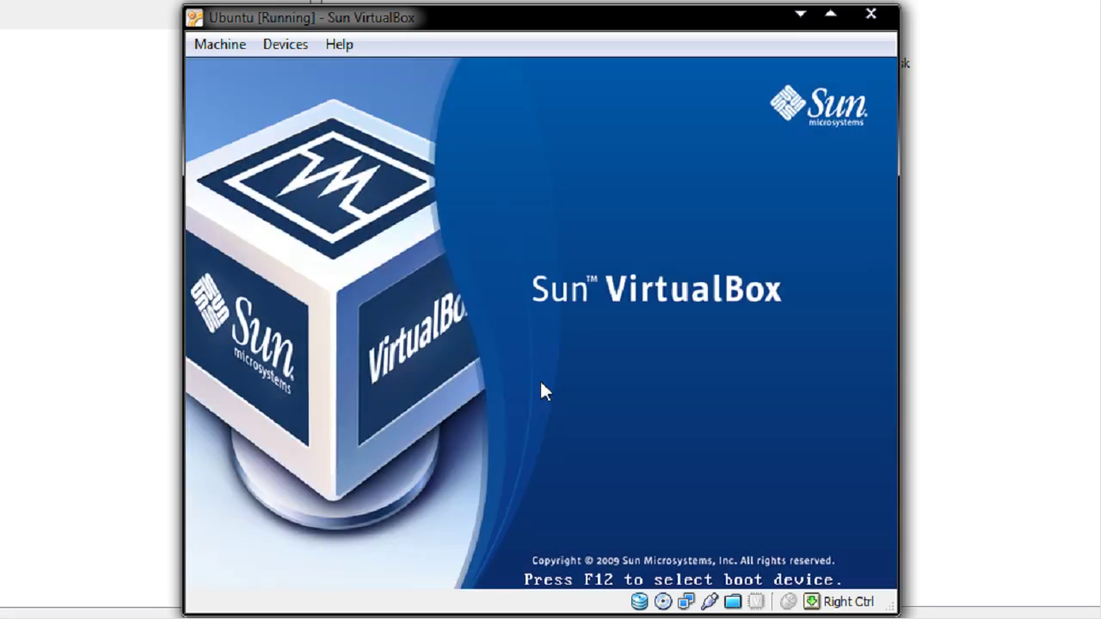
click(549, 379)
click(400, 419)
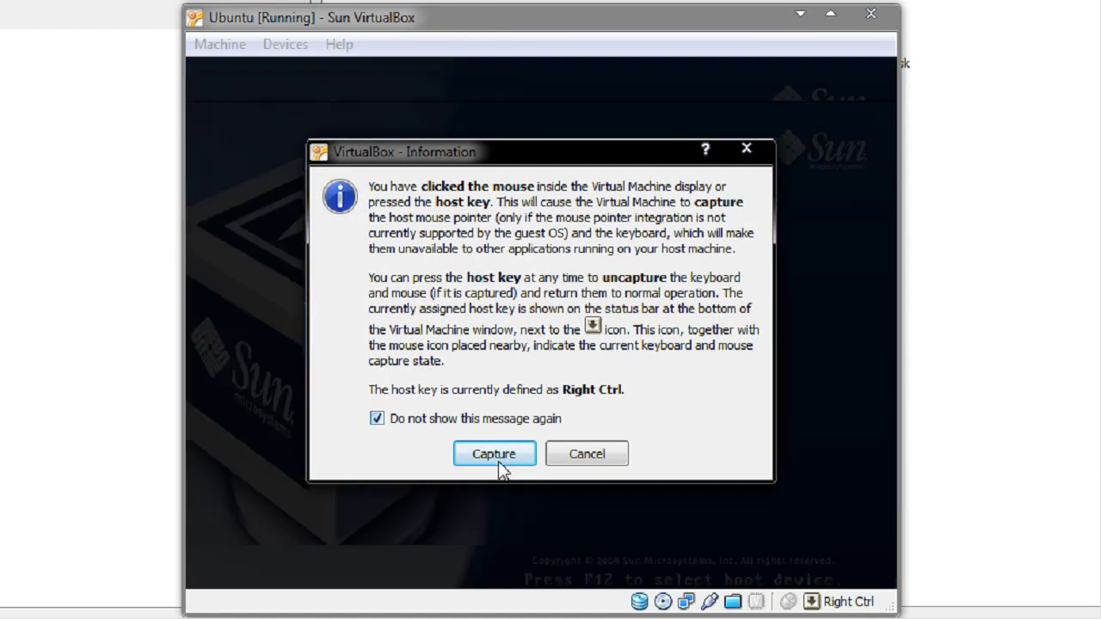
click(497, 456)
click(477, 406)
click(541, 442)
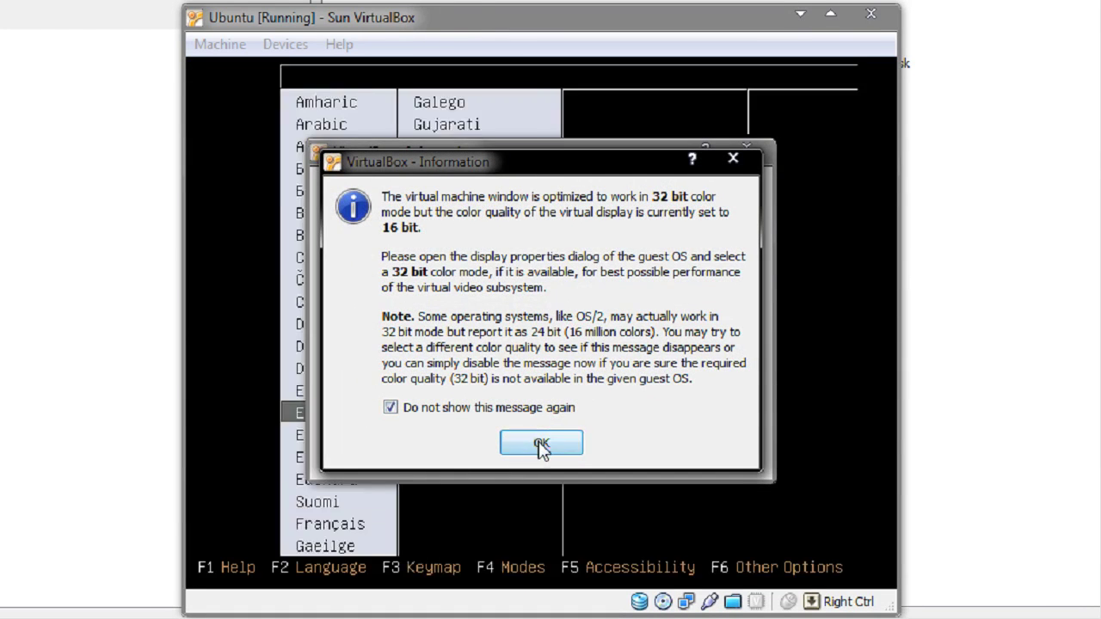
click(491, 456)
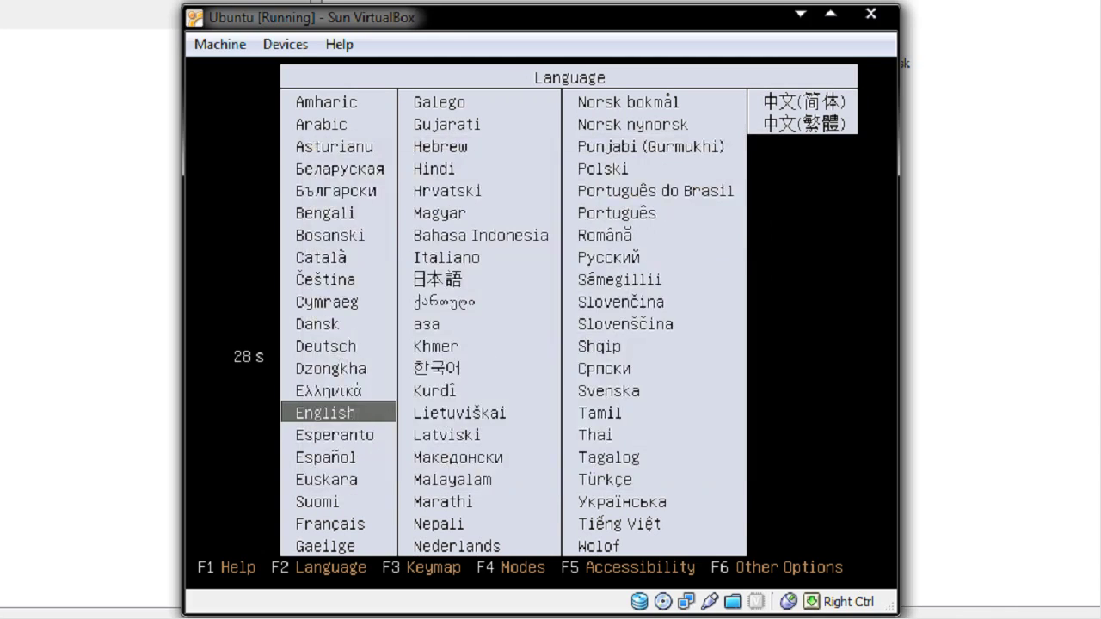
Boot in English into Install Ubuntu and stop the 32-bit colour notice reappearing.
key(Return)
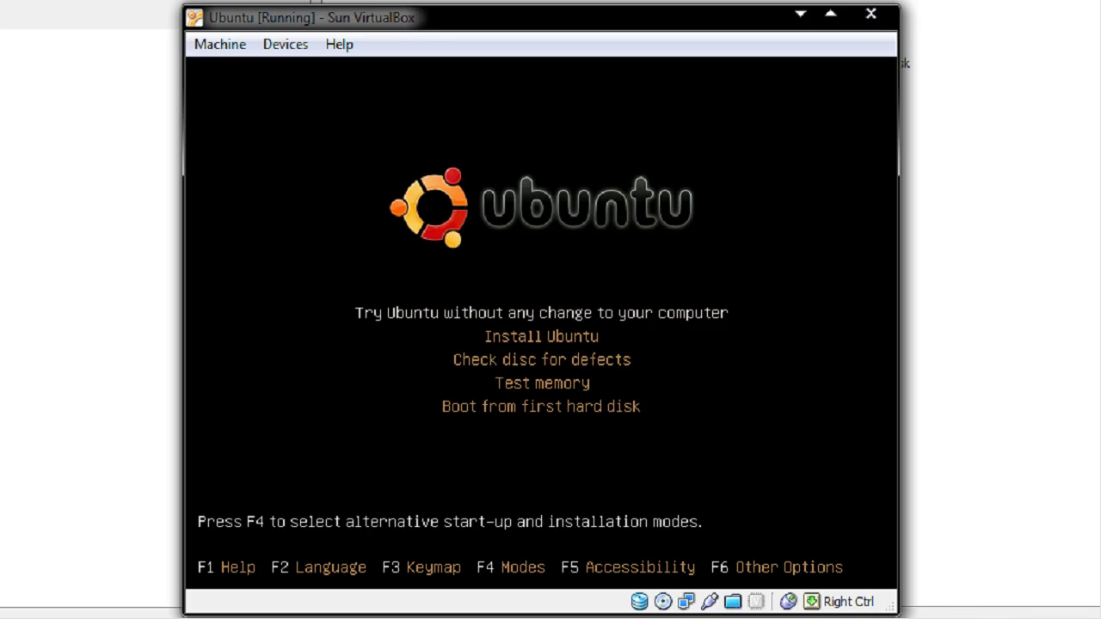
key(Down)
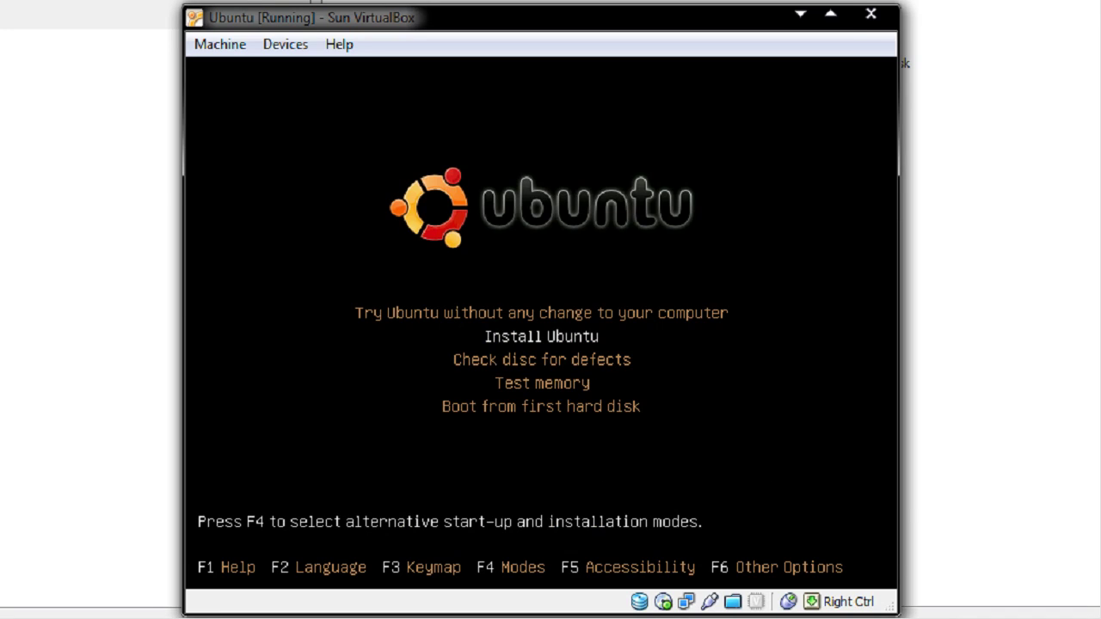
key(Return)
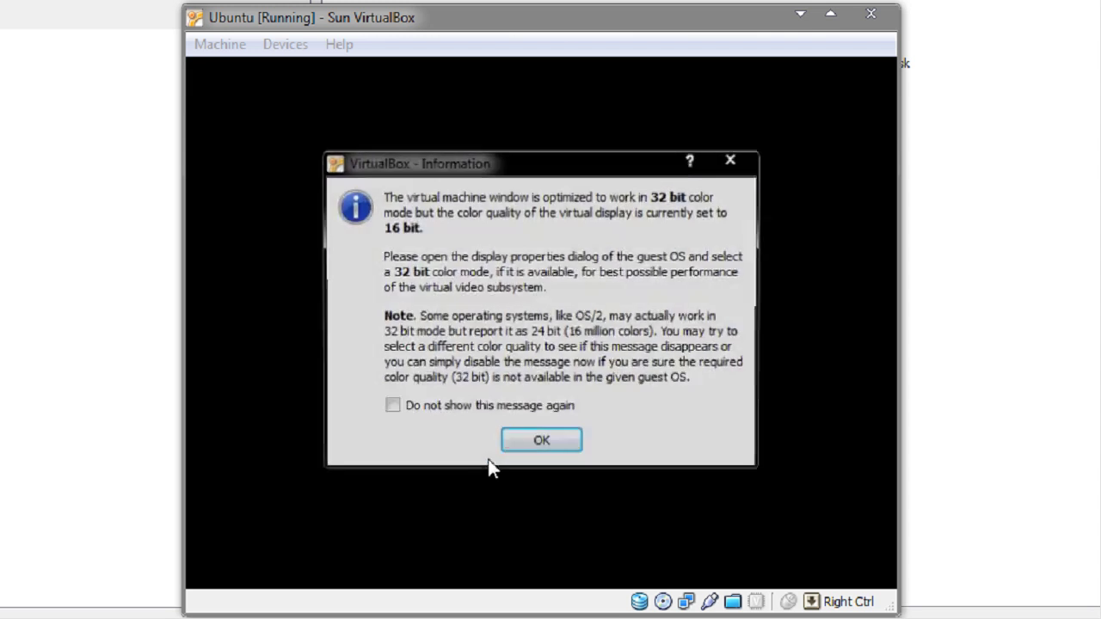
click(456, 410)
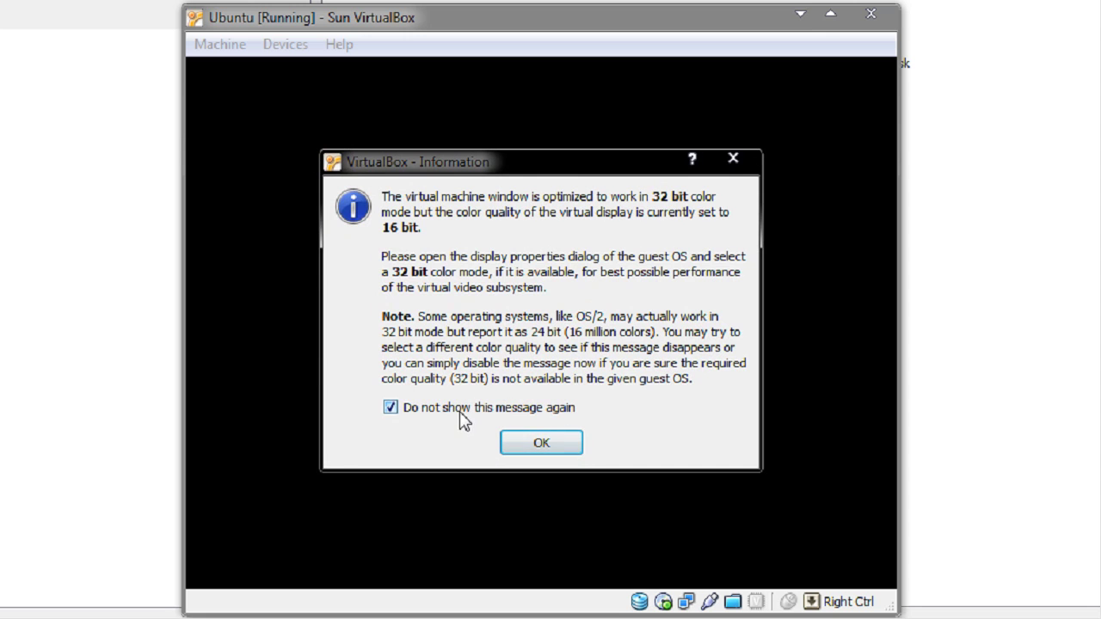
click(547, 428)
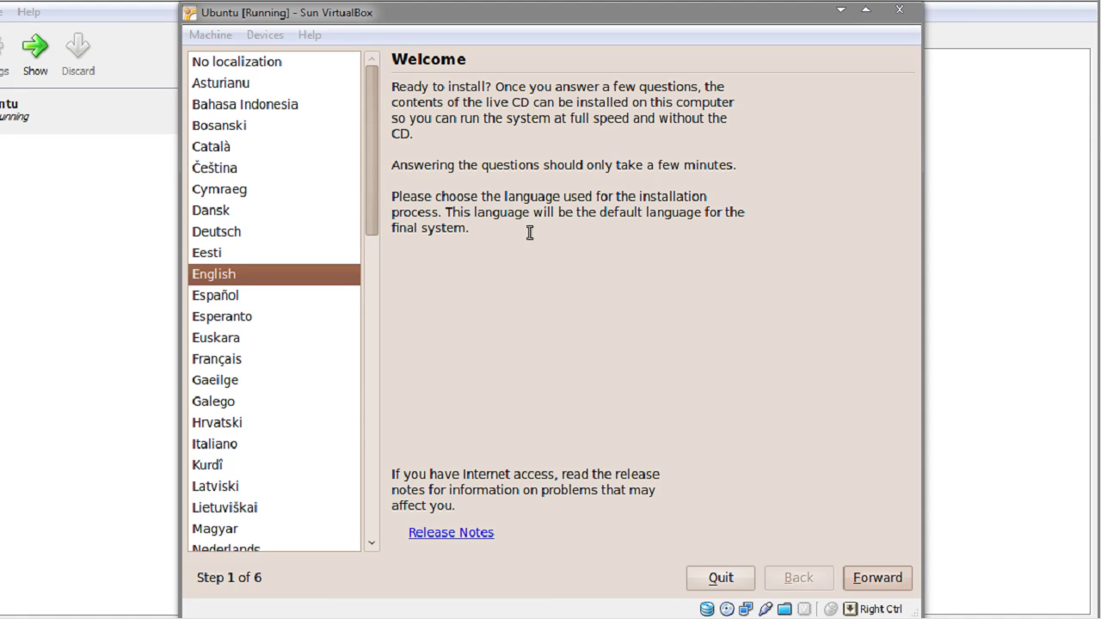
Choose English, United Kingdom location and keyboard, and install on the entire disk.
click(618, 360)
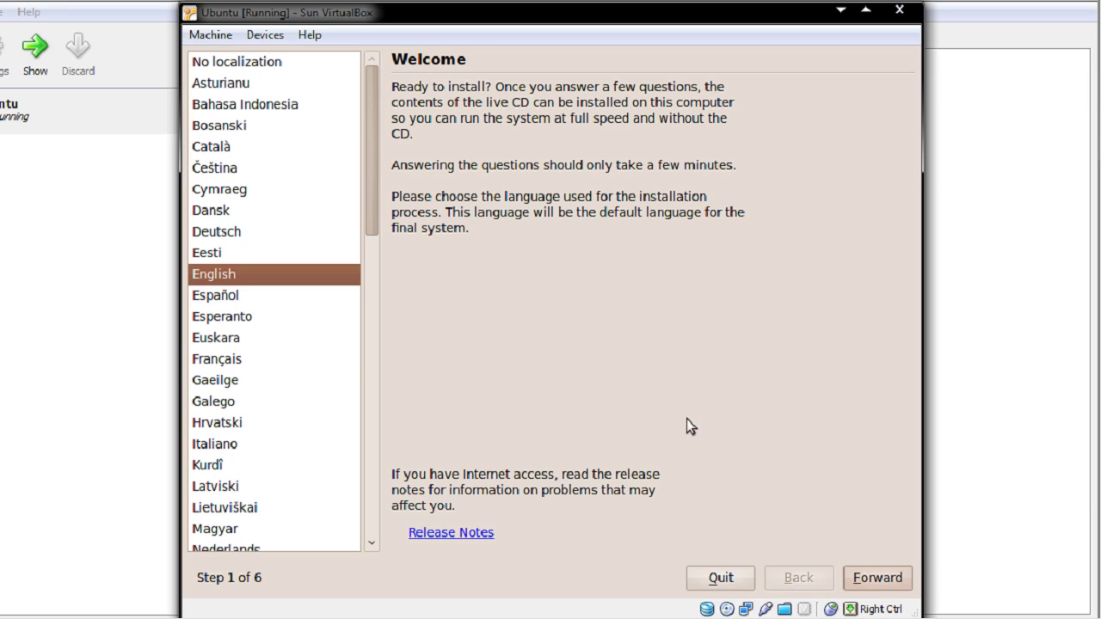
click(891, 586)
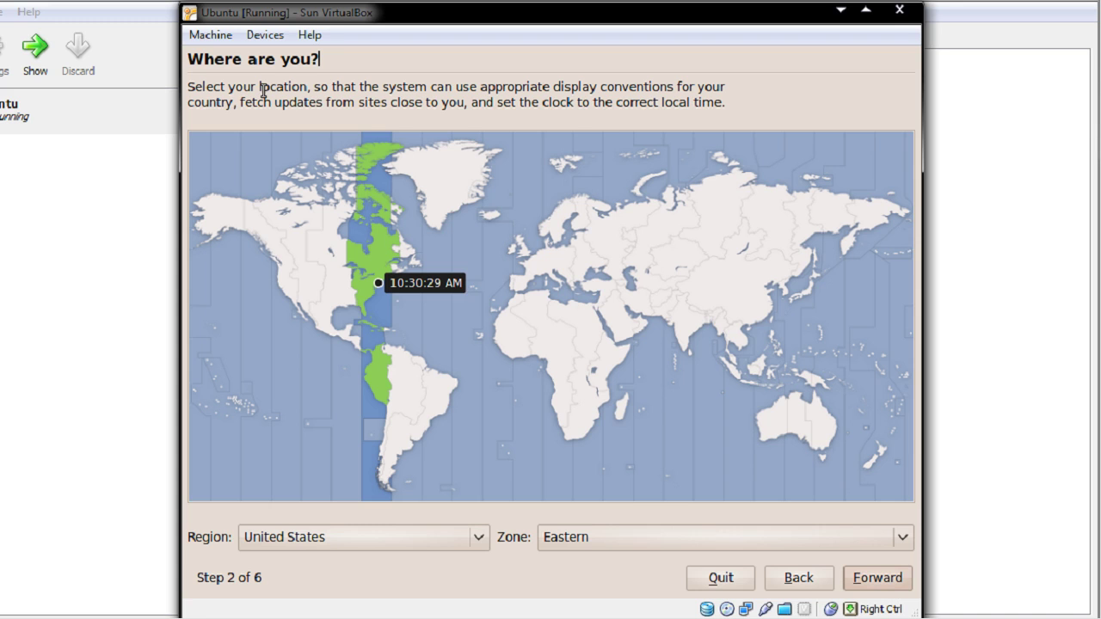
click(526, 255)
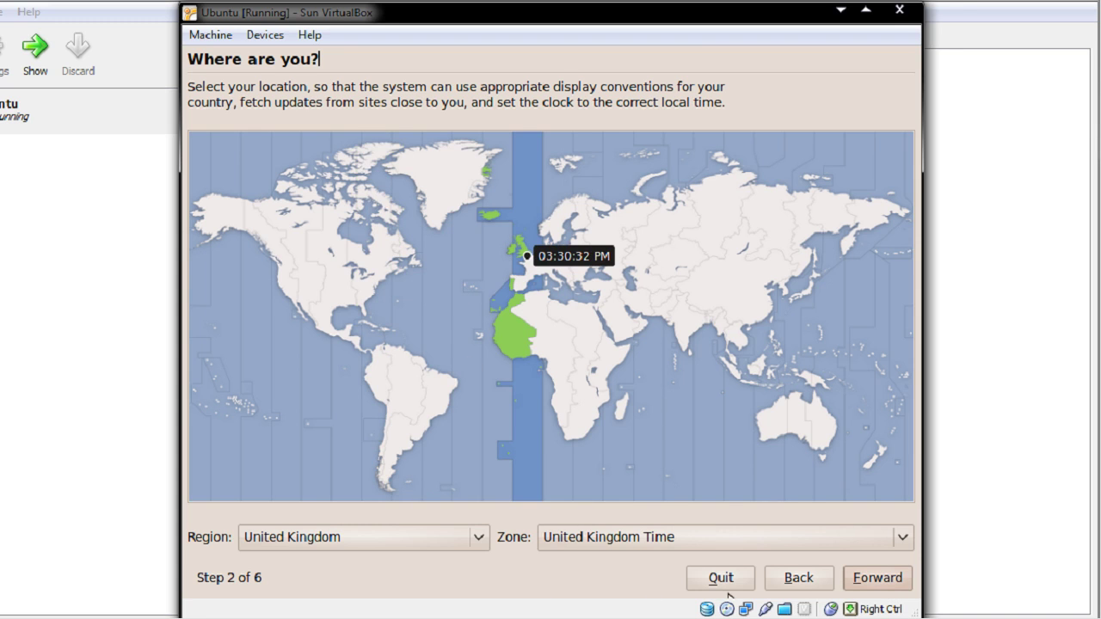
click(878, 578)
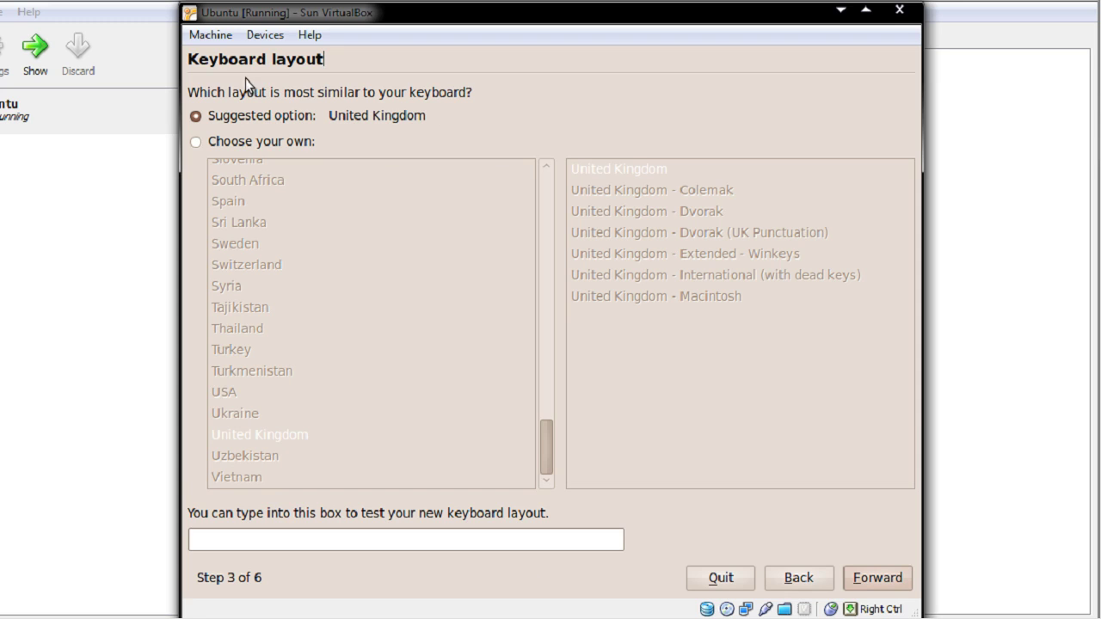
click(856, 582)
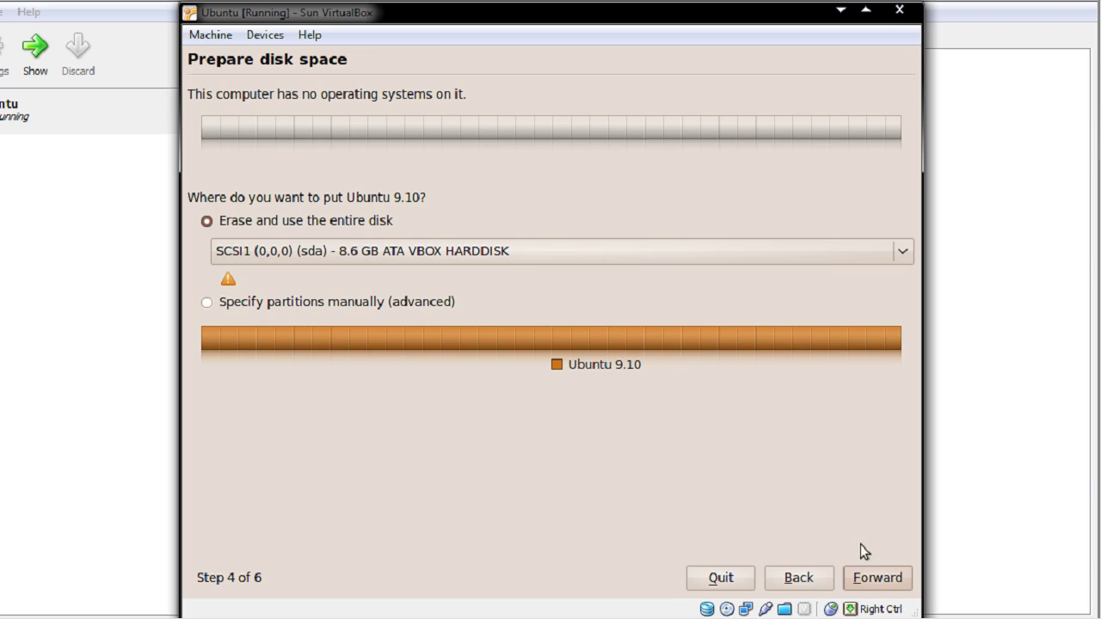
click(873, 581)
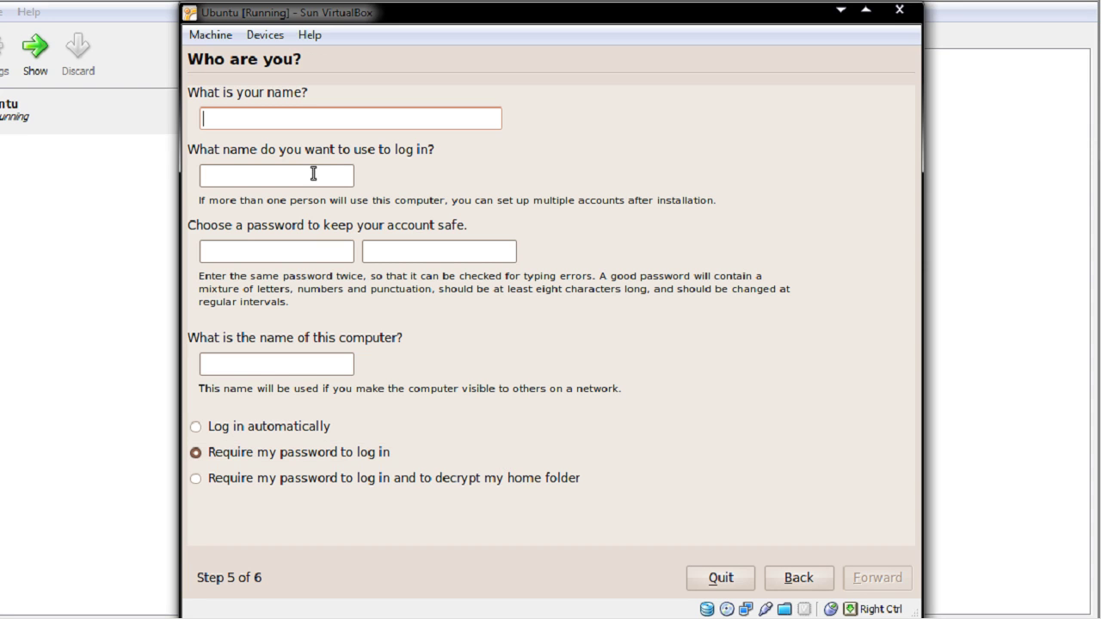
Enter the user's full name, login name, and the account password twice.
text(duncan)
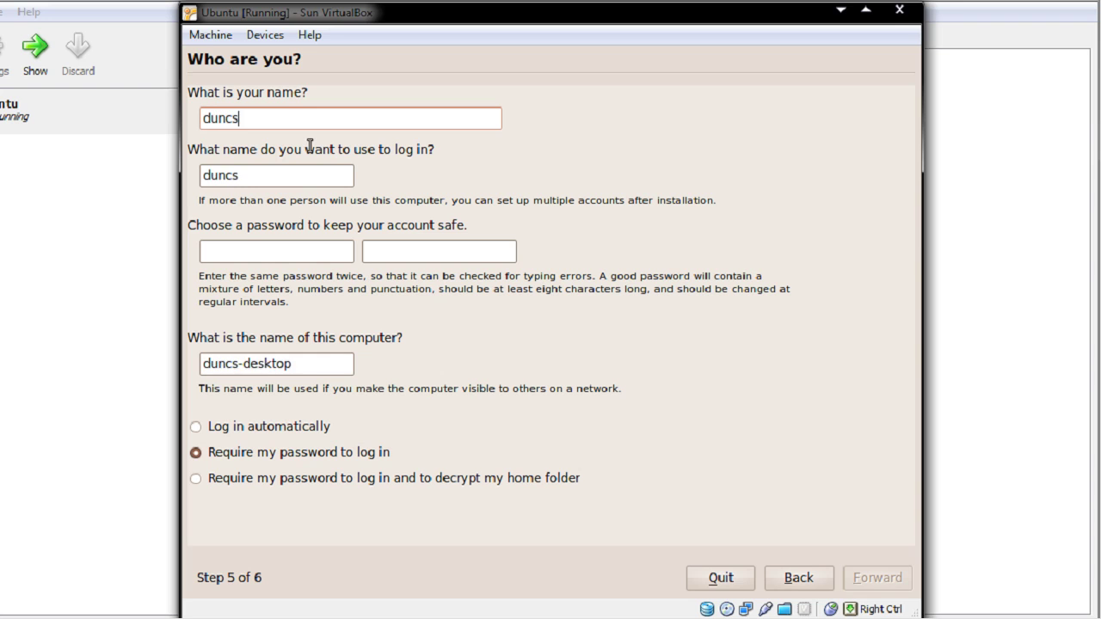
key(Tab)
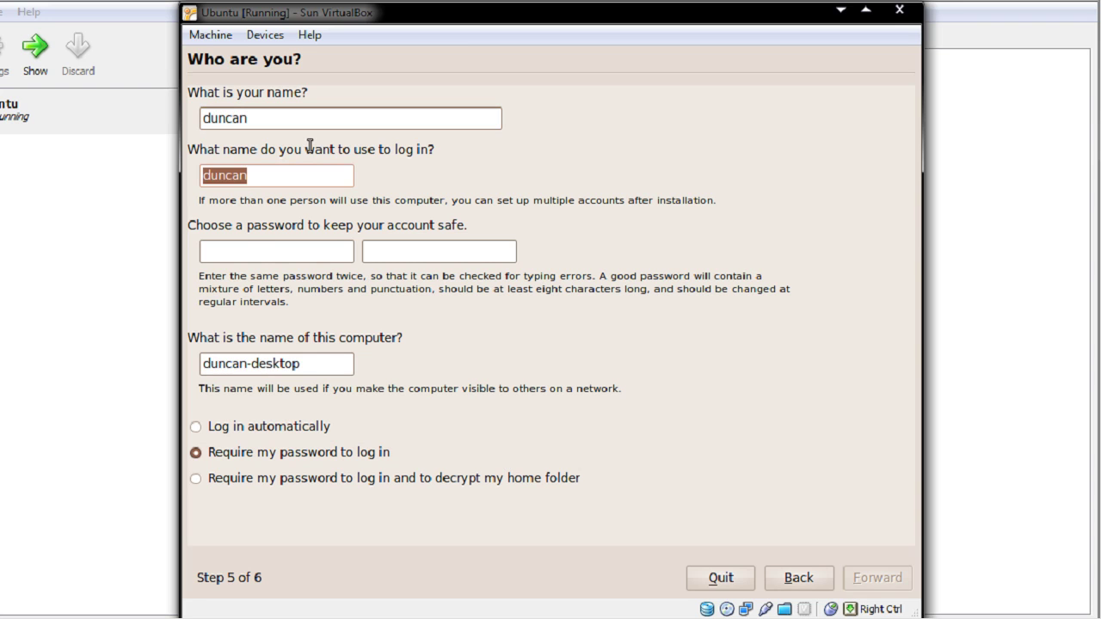
text(mobilepho)
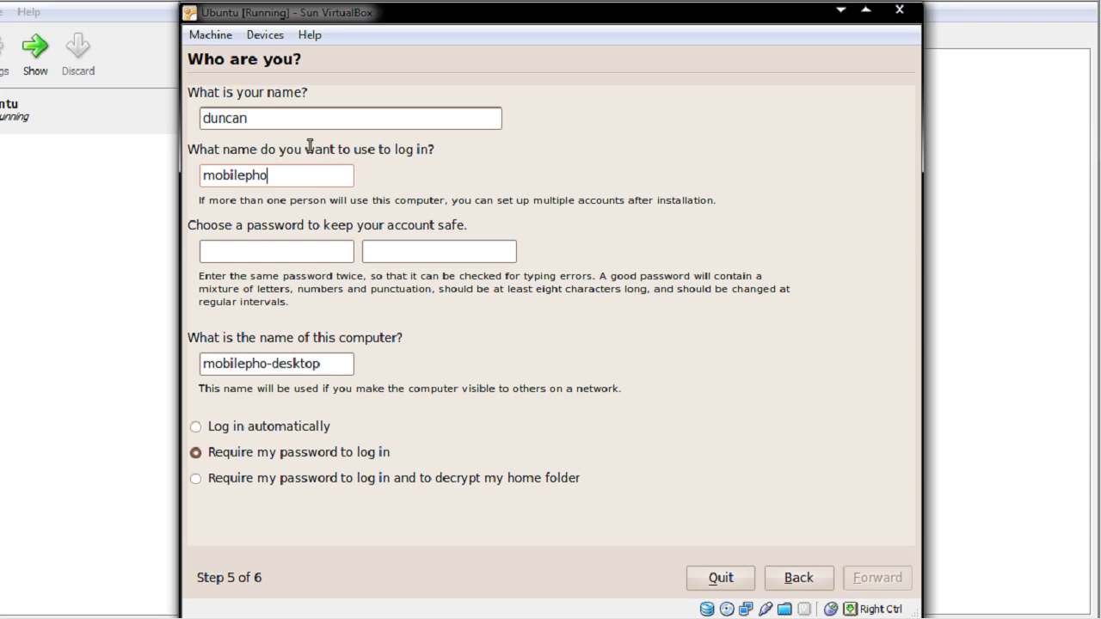
text(ne2003)
key(Tab)
text(*************)
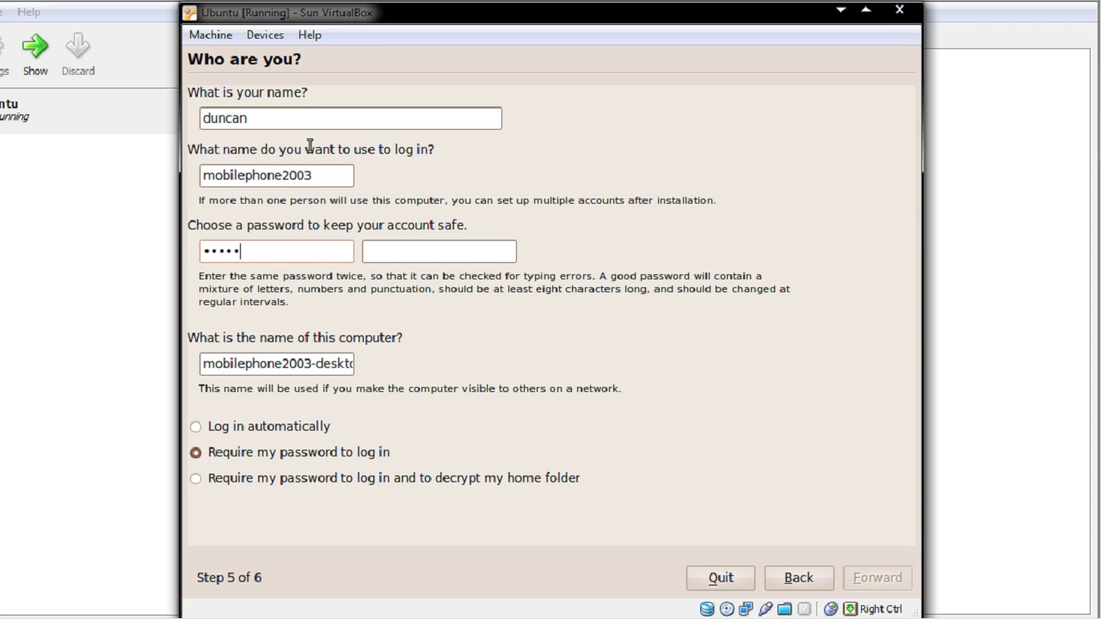
key(Tab)
text(*********)
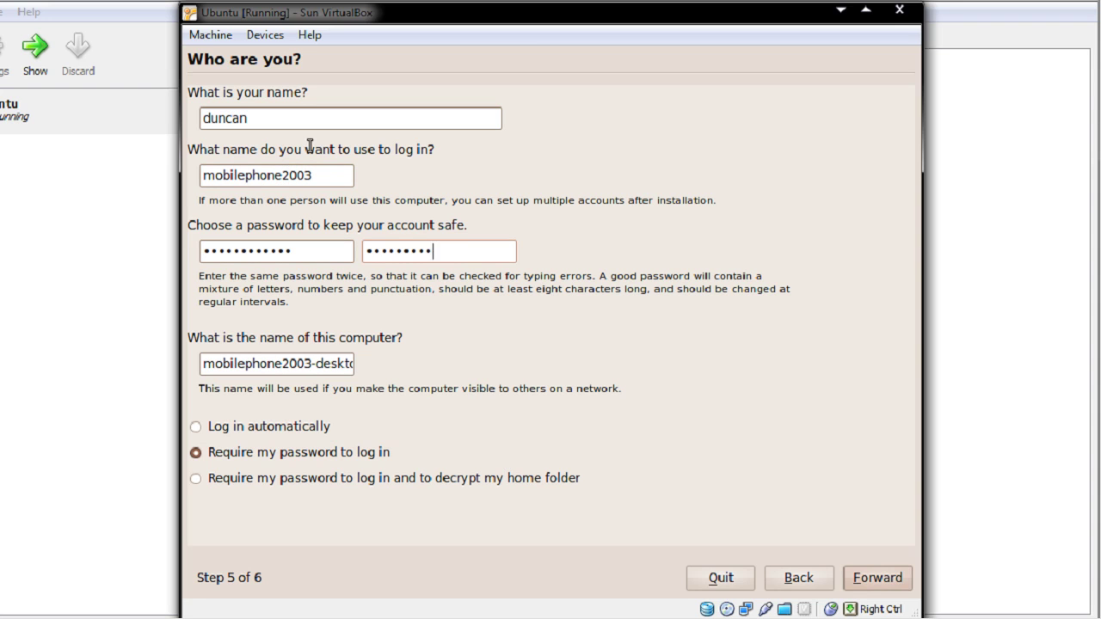
Name the computer orisis-virtual, select automatic login, and continue to Ready to install.
key(Tab)
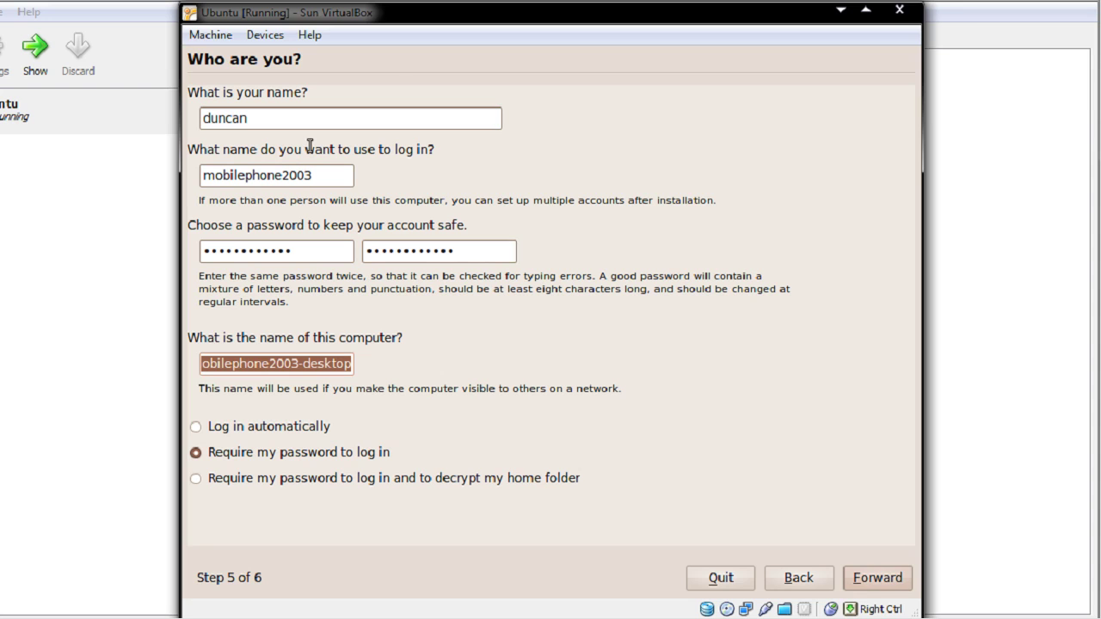
key(BackSpace)
text(orisi)
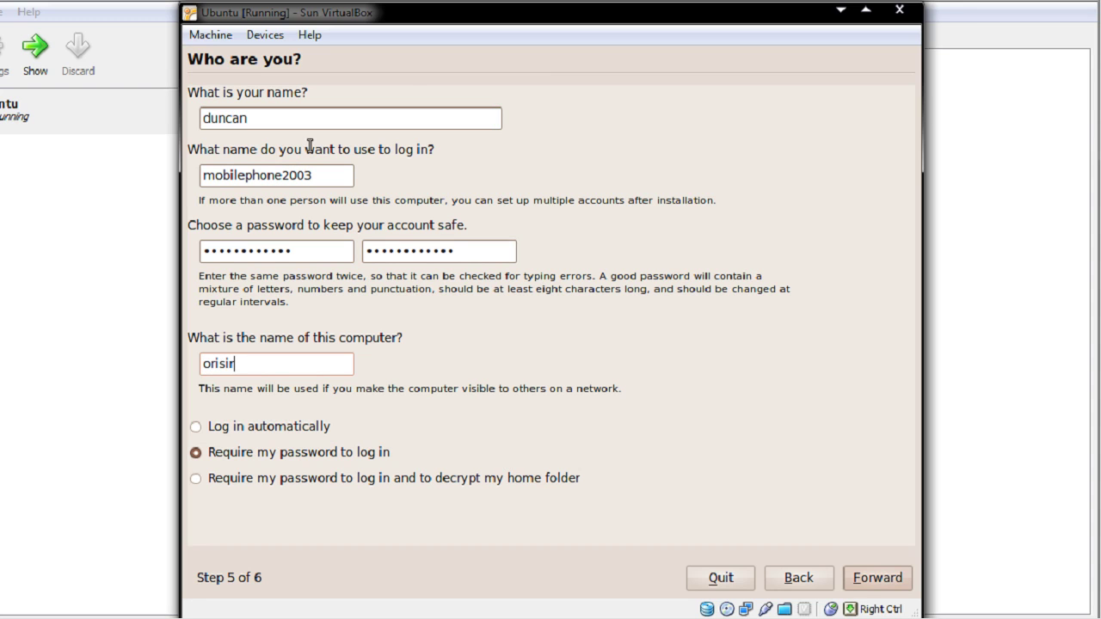
text(s-virtual)
click(246, 429)
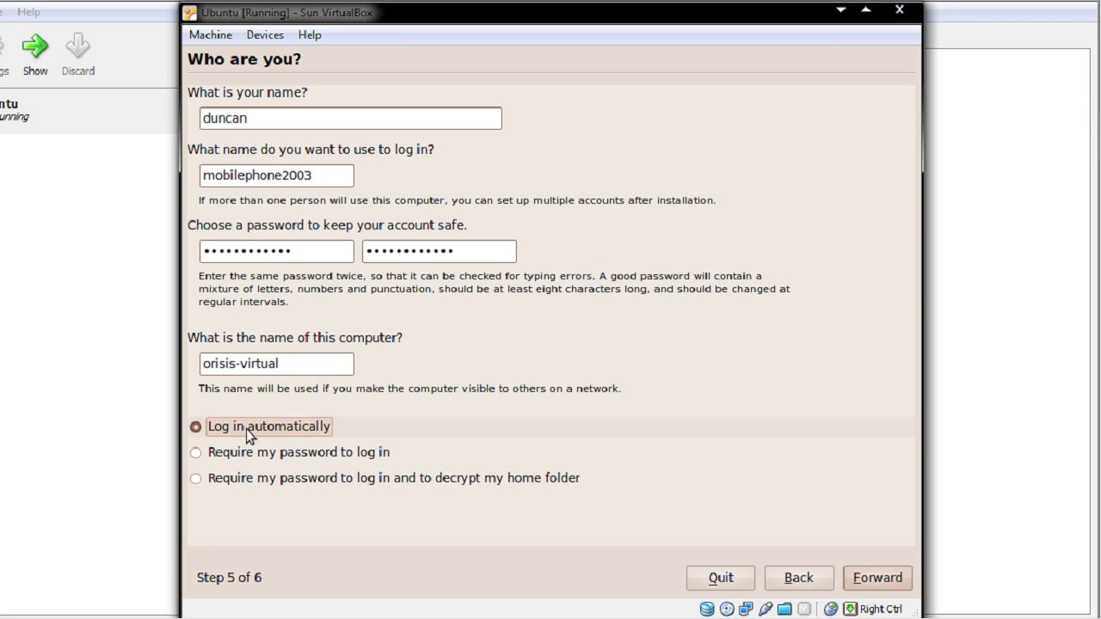
click(877, 578)
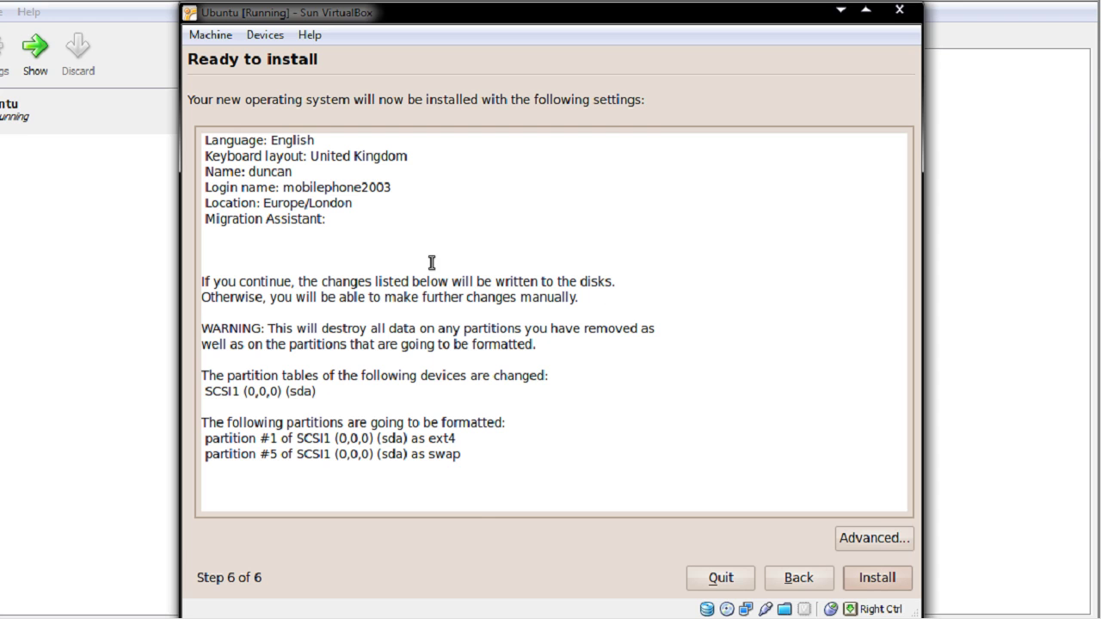
Start the Ubuntu 9.10 installation from the Ready to install page.
click(862, 589)
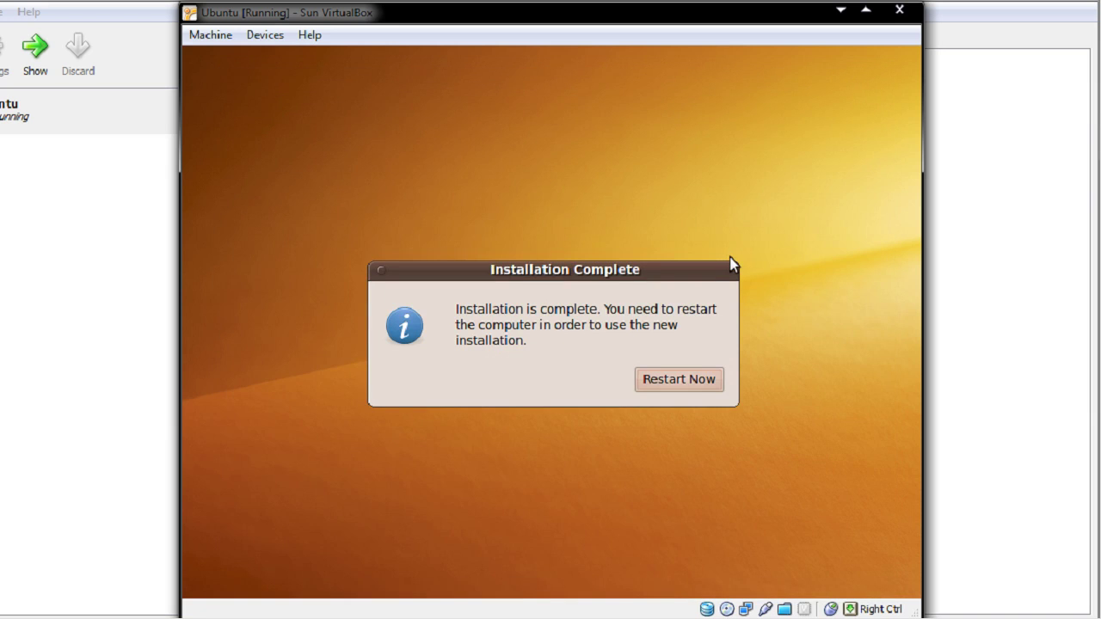
Restart Ubuntu, dismiss the disk-eject warning, and confirm the remove-disc prompt to reboot.
click(673, 385)
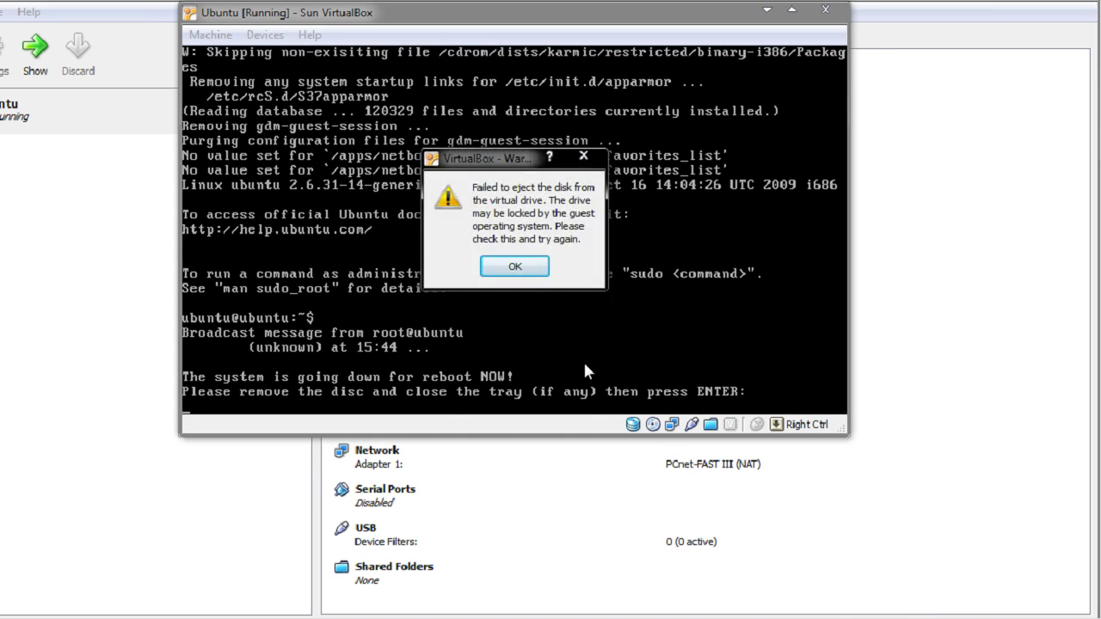
click(531, 270)
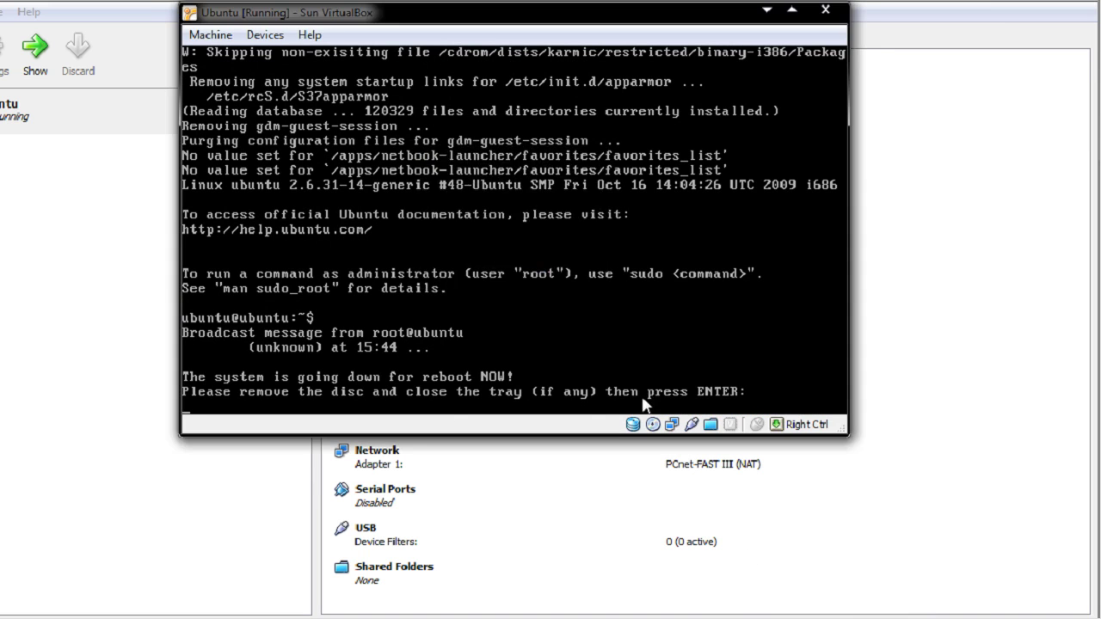
click(590, 358)
key(Return)
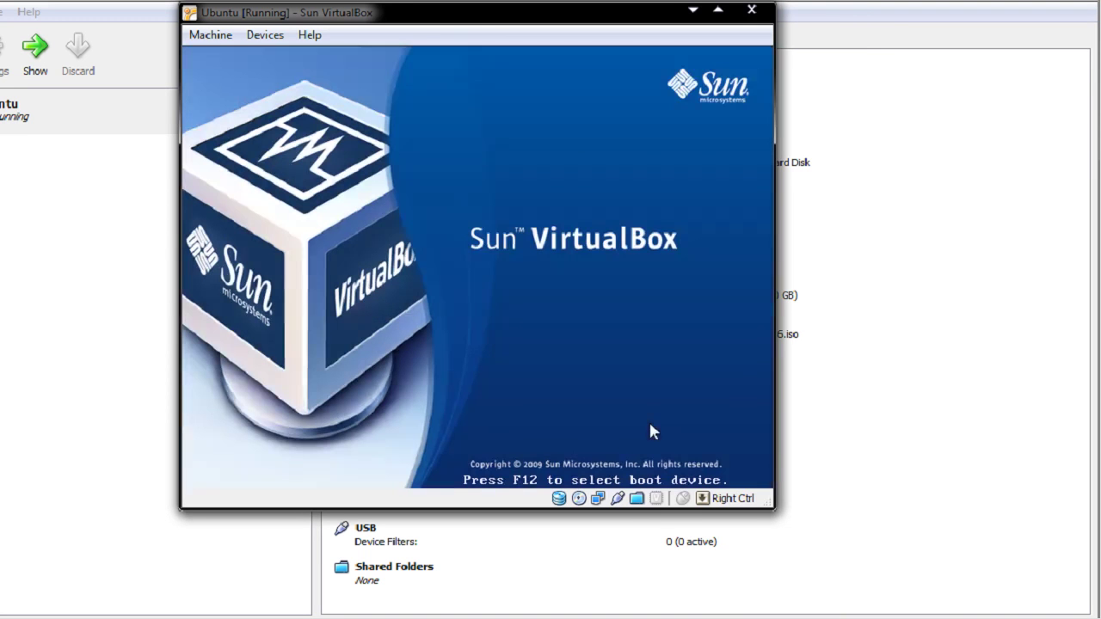
Unmount the Ubuntu installation CD from the virtual drive so the guest boots from disk.
right_click(578, 498)
click(609, 586)
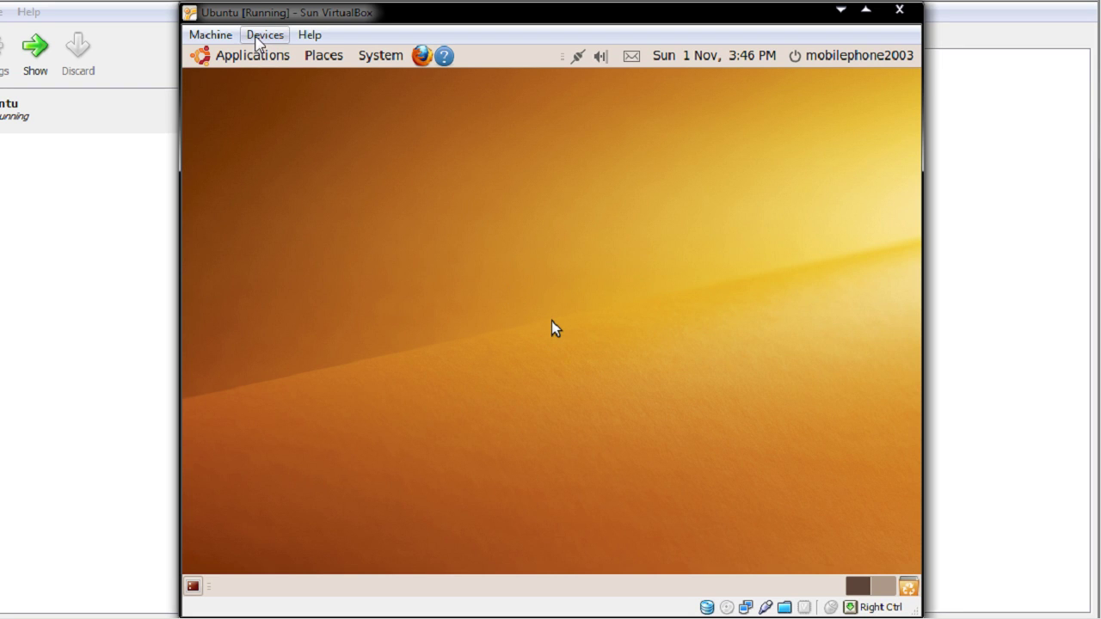
Insert the Guest Additions CD image via the Devices menu and dismiss its autorun prompt.
click(230, 39)
mouse_move(258, 36)
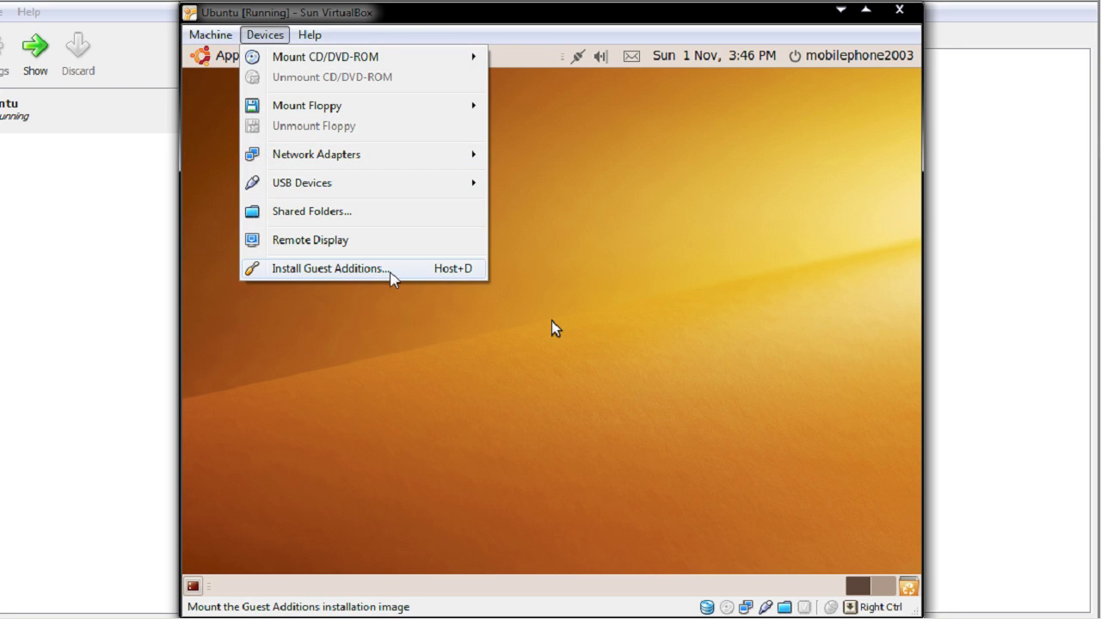
click(388, 270)
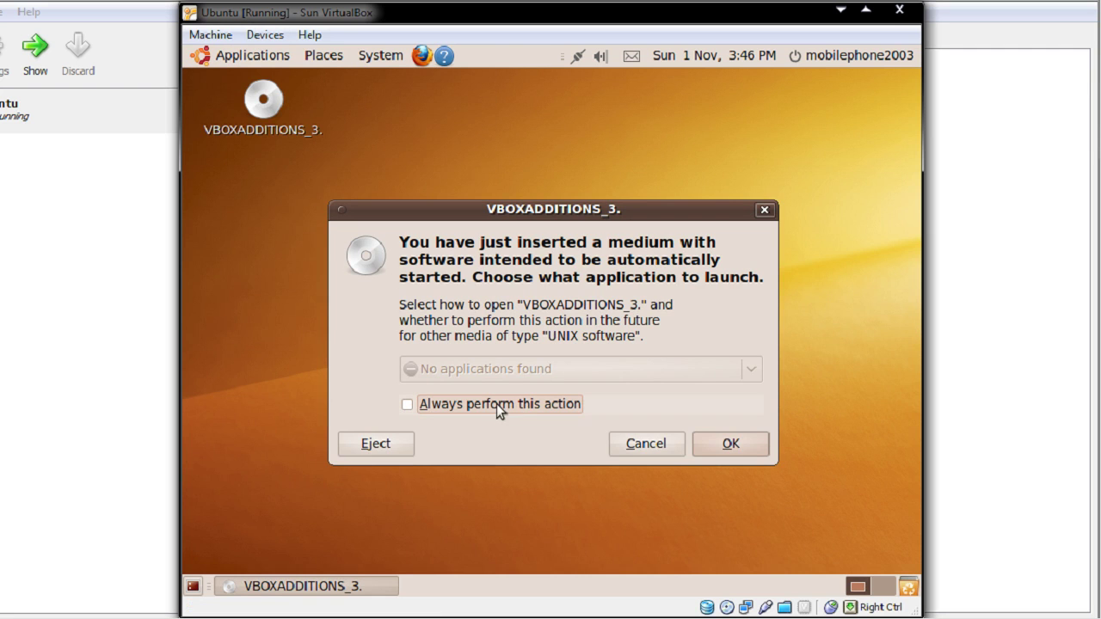
click(758, 444)
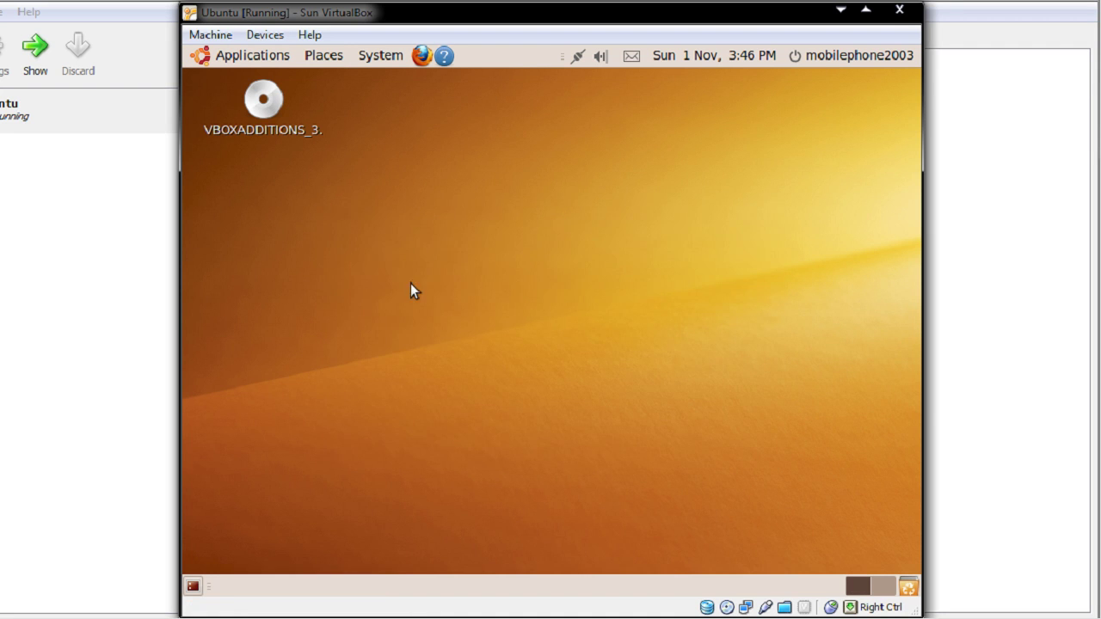
click(258, 59)
Launch a Terminal in the Ubuntu guest and shift its window slightly right.
mouse_move(263, 79)
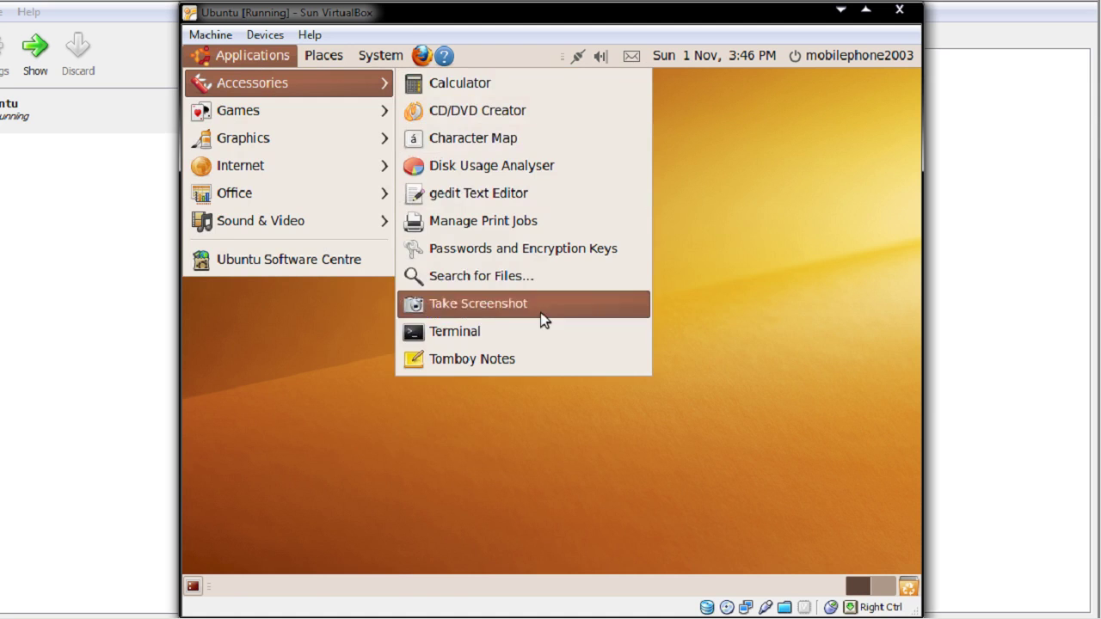
click(525, 332)
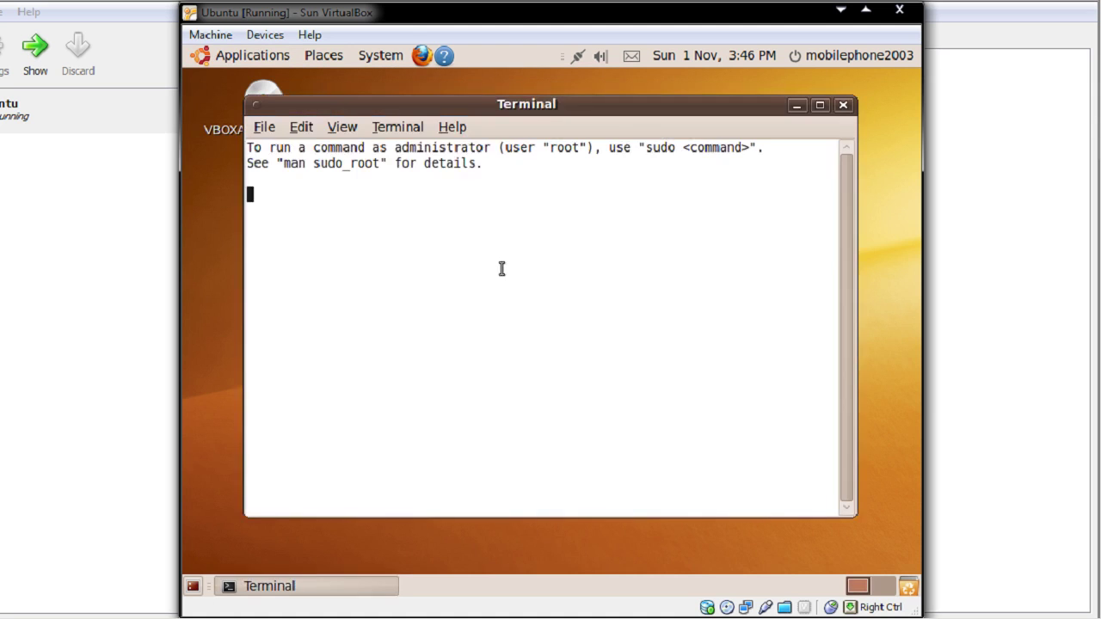
drag(464, 110, 492, 110)
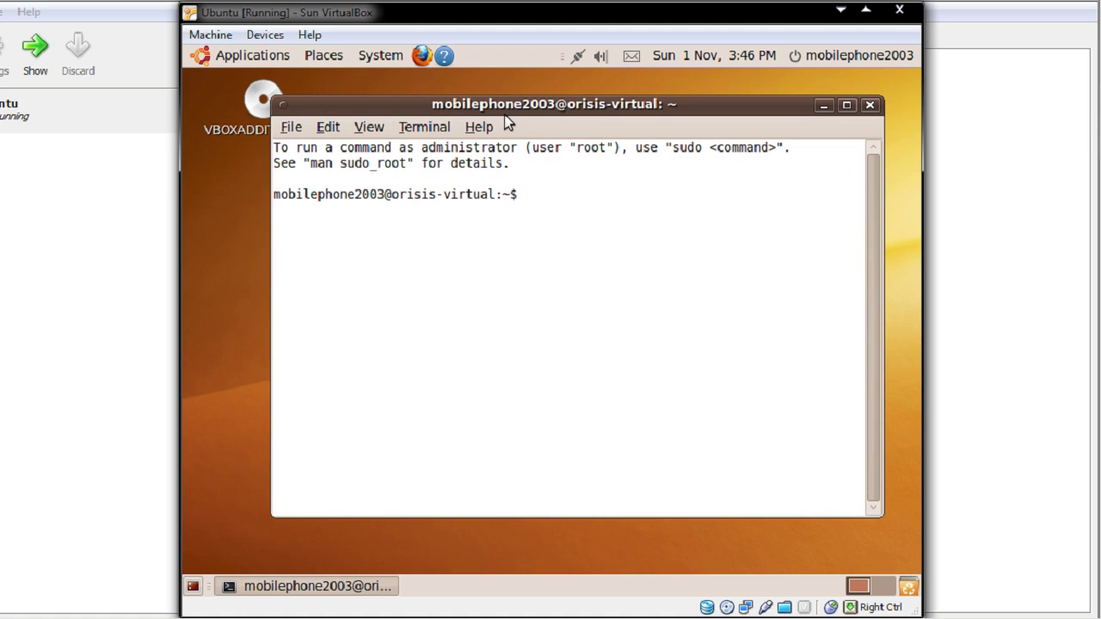
Go up to the root directory, list it, enter cdrom and list the Guest Additions files.
text(cd ..)
key(Return)
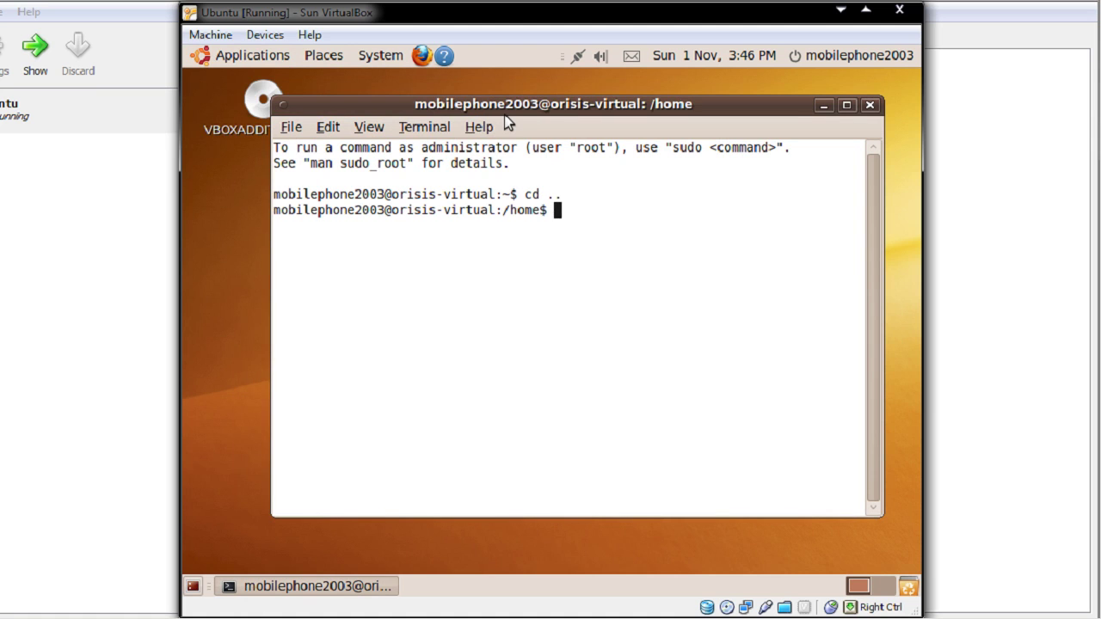
text(cd ..)
key(Return)
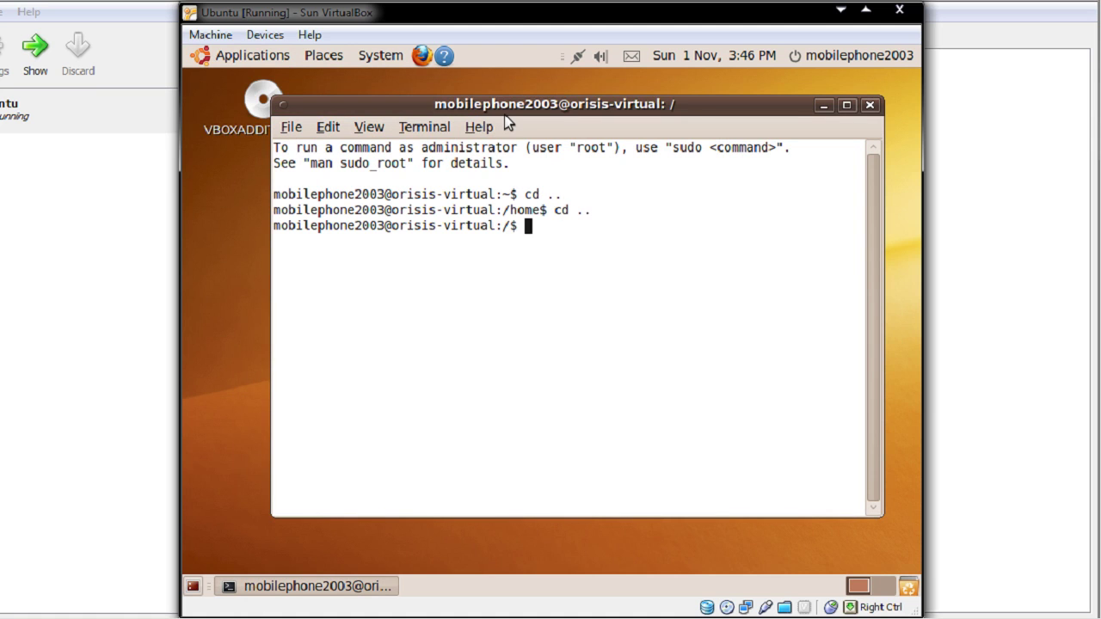
text(ls)
key(Return)
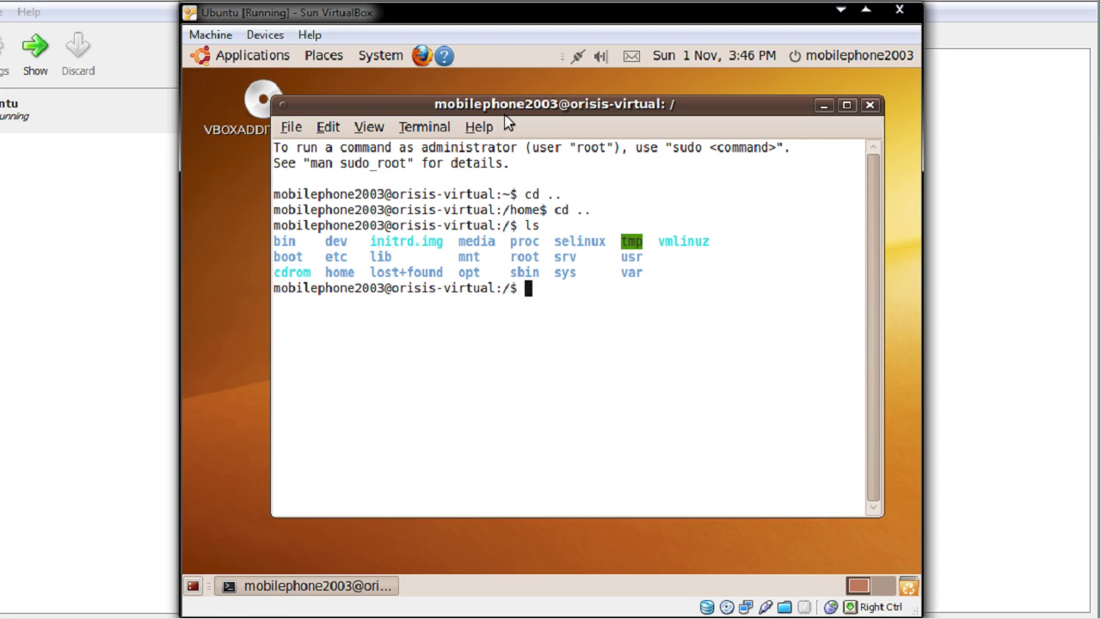
text(cd cdrom)
key(Return)
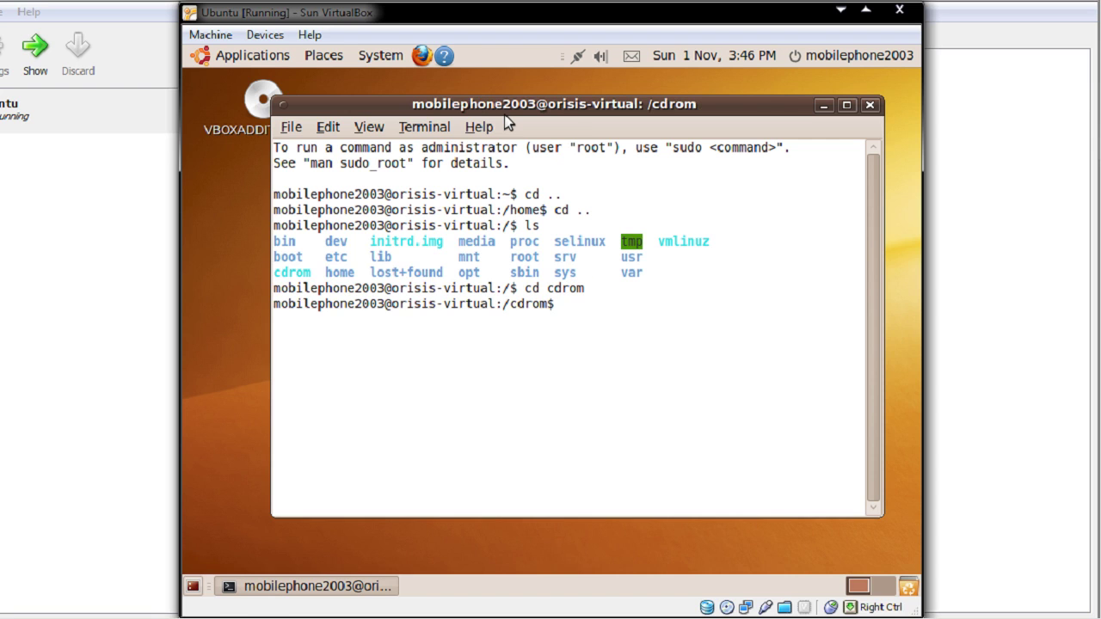
text(dir)
key(Return)
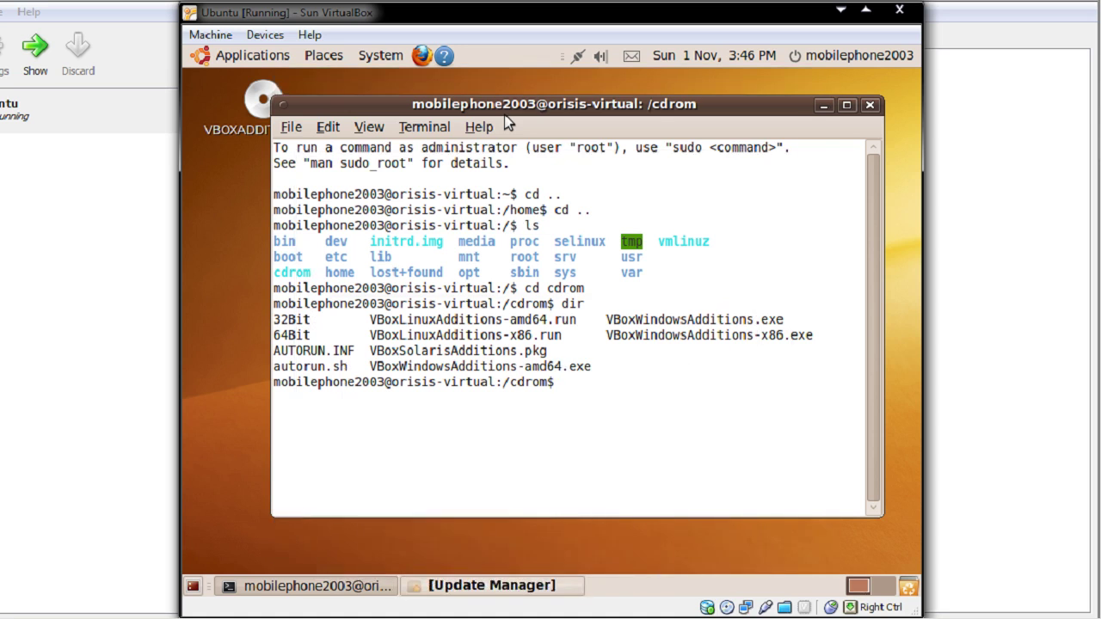
Run sudo sh VBoxLinuxAdditions-x86.run and enter the sudo password to install Guest Additions 3.0.10.
text(sudo sh )
text(VBo)
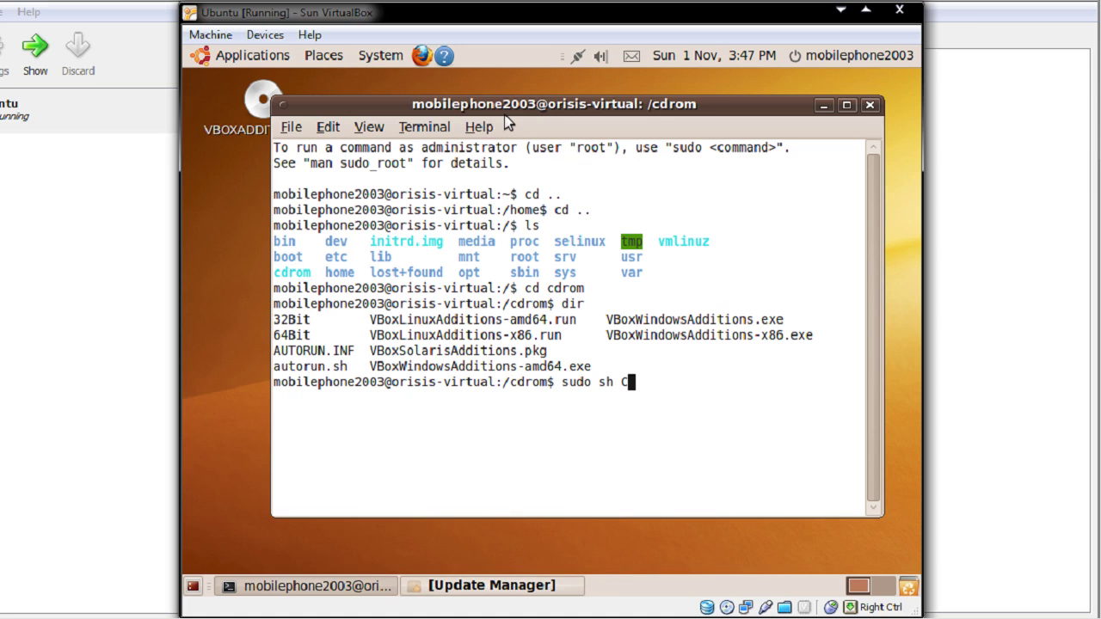
text(xLun)
key(BackSpace)
key(BackSpace)
text(inu)
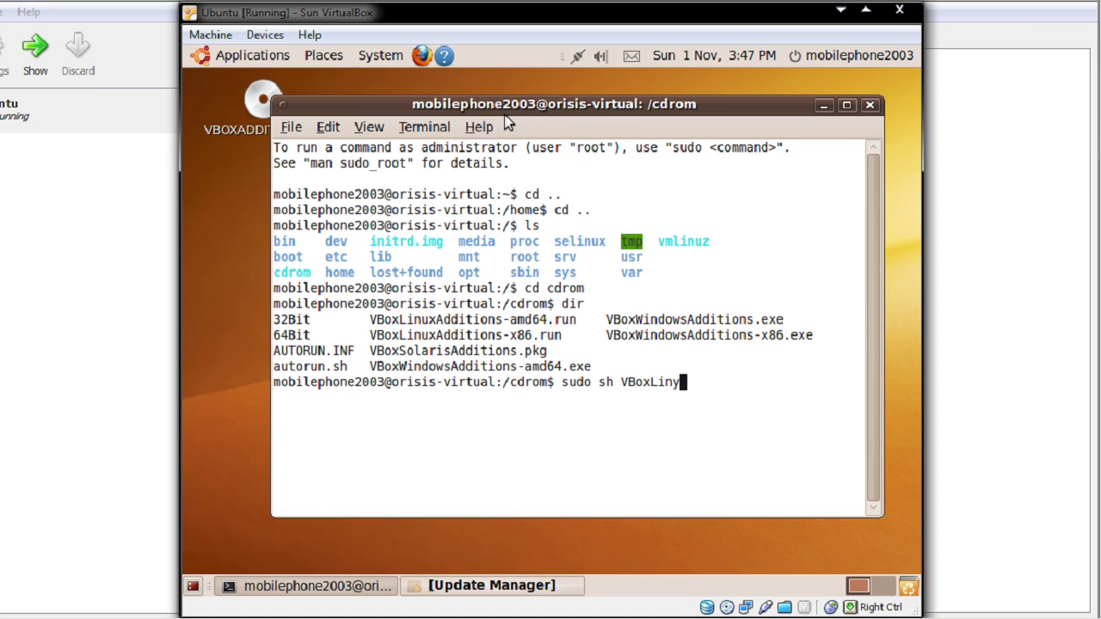
key(Tab)
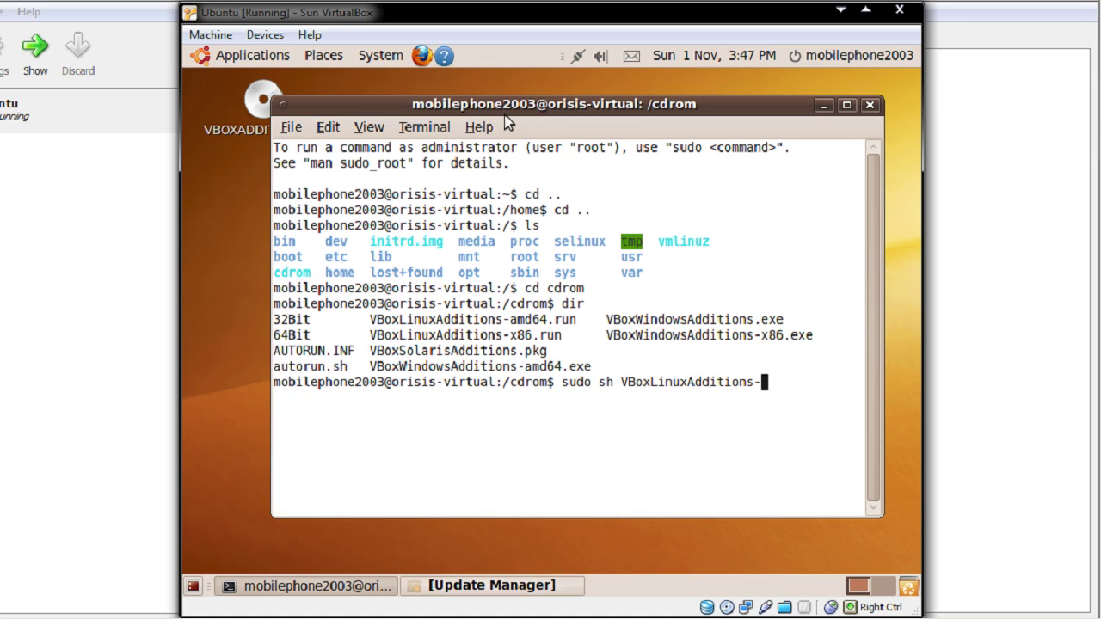
text(x86.run)
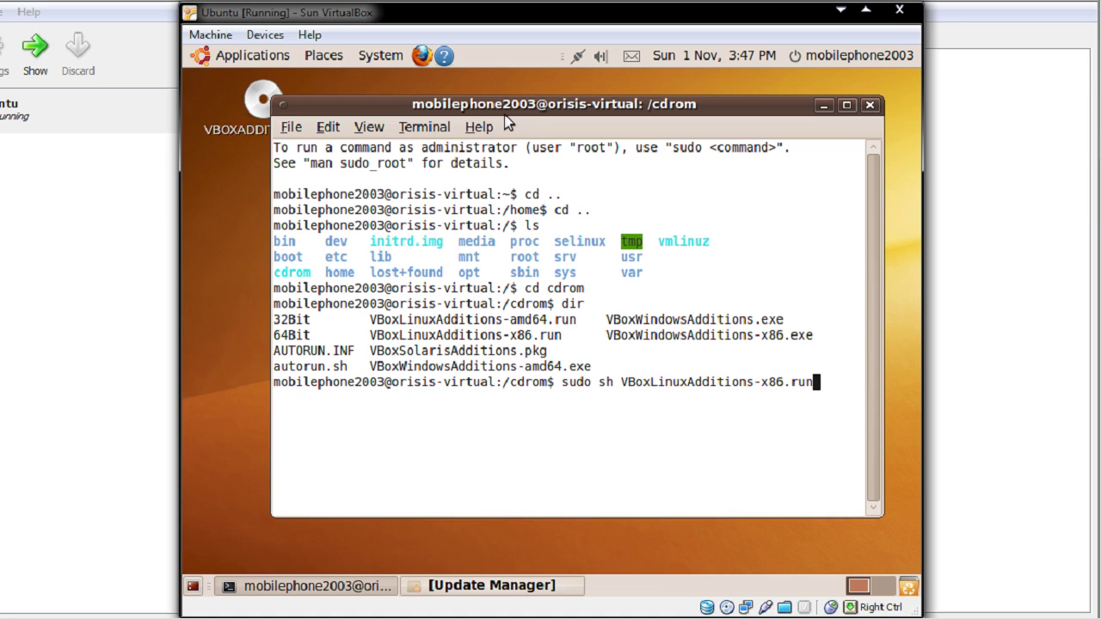
key(Return)
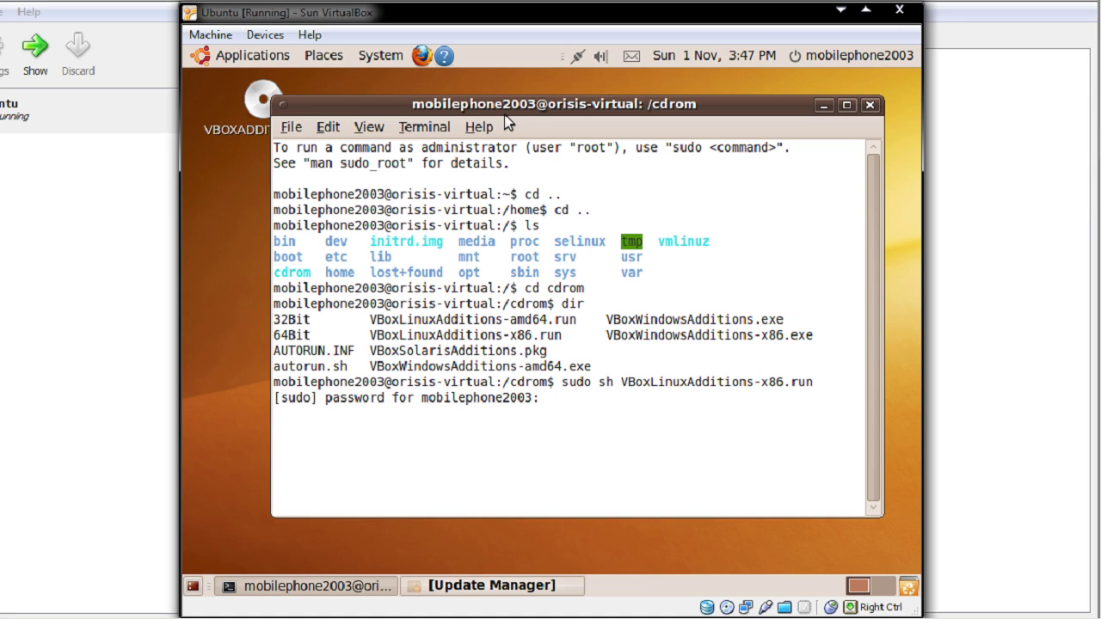
key(Return)
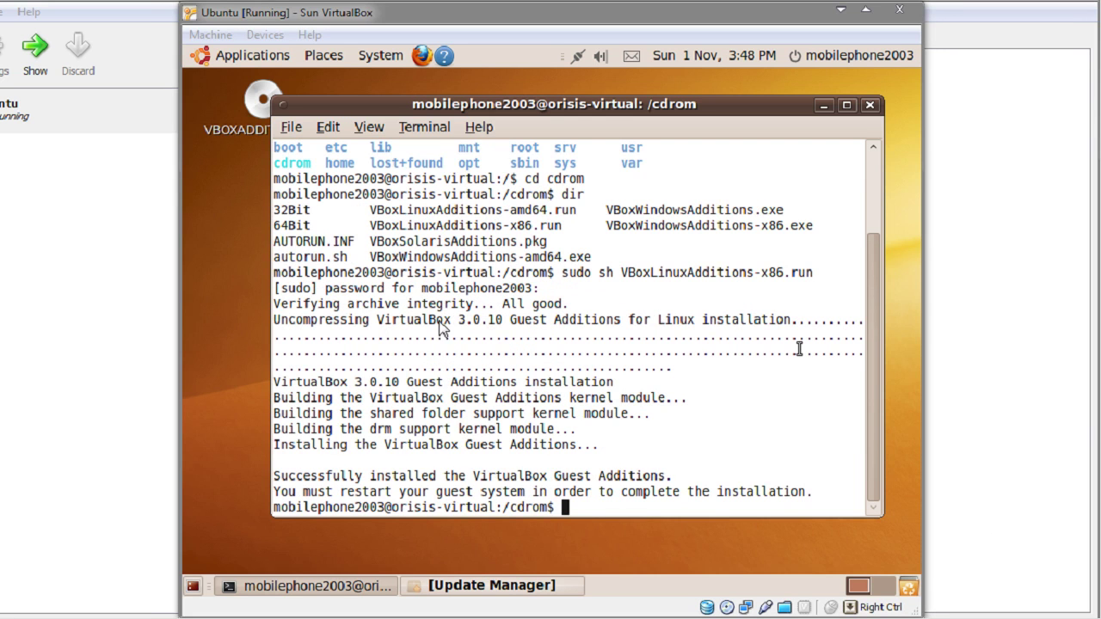
Look through the guest's Applications and System menus.
click(799, 433)
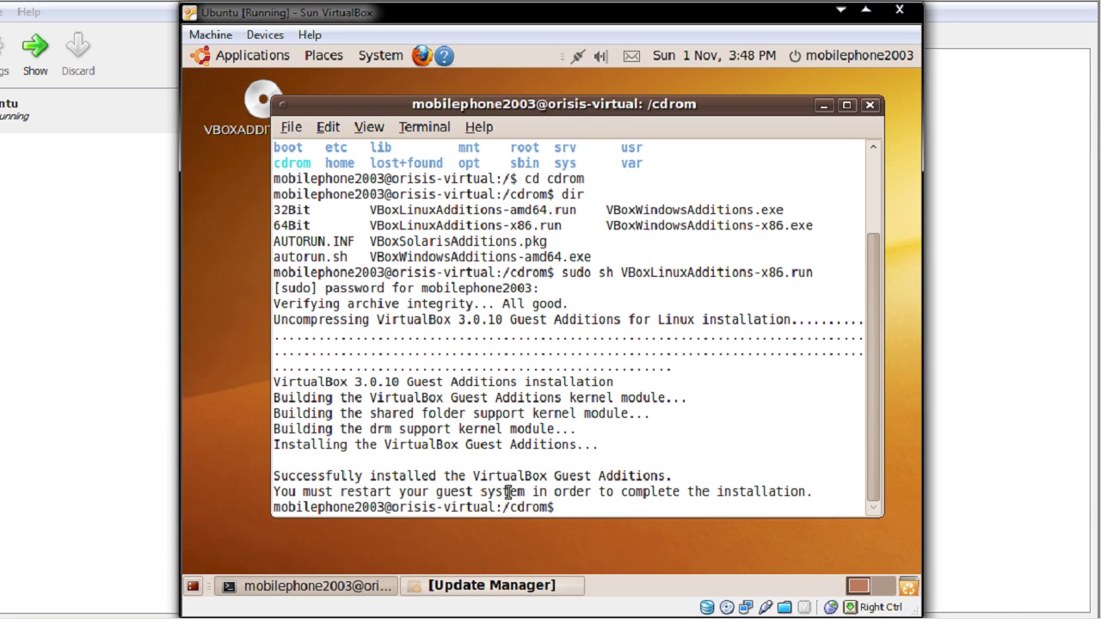
click(243, 55)
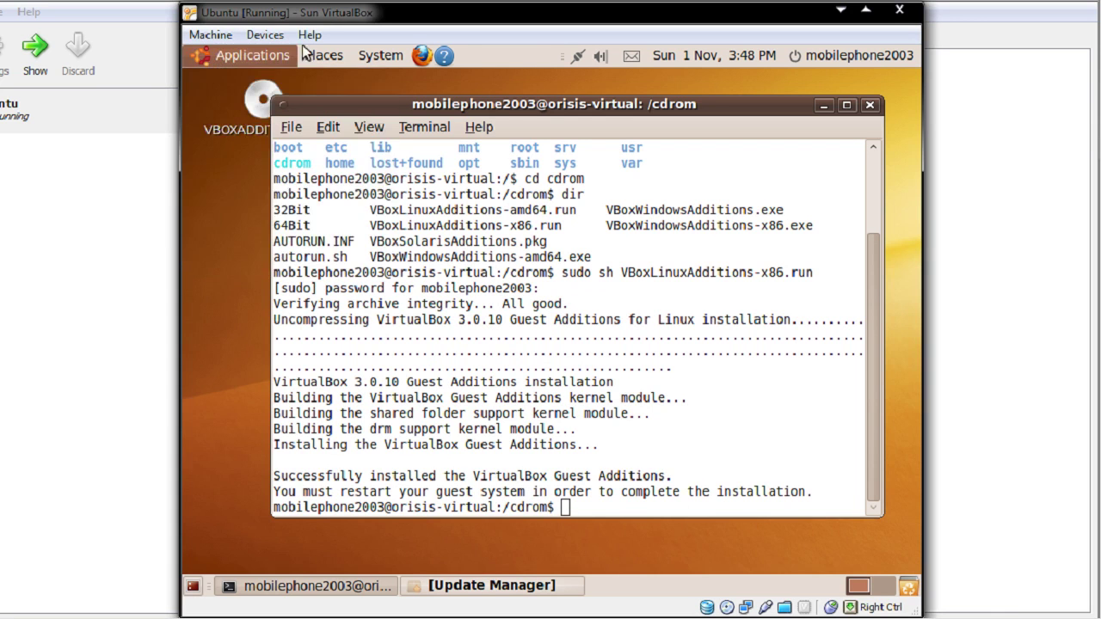
click(380, 55)
Restart the Ubuntu guest from the session menu and confirm the restart.
click(834, 56)
click(834, 56)
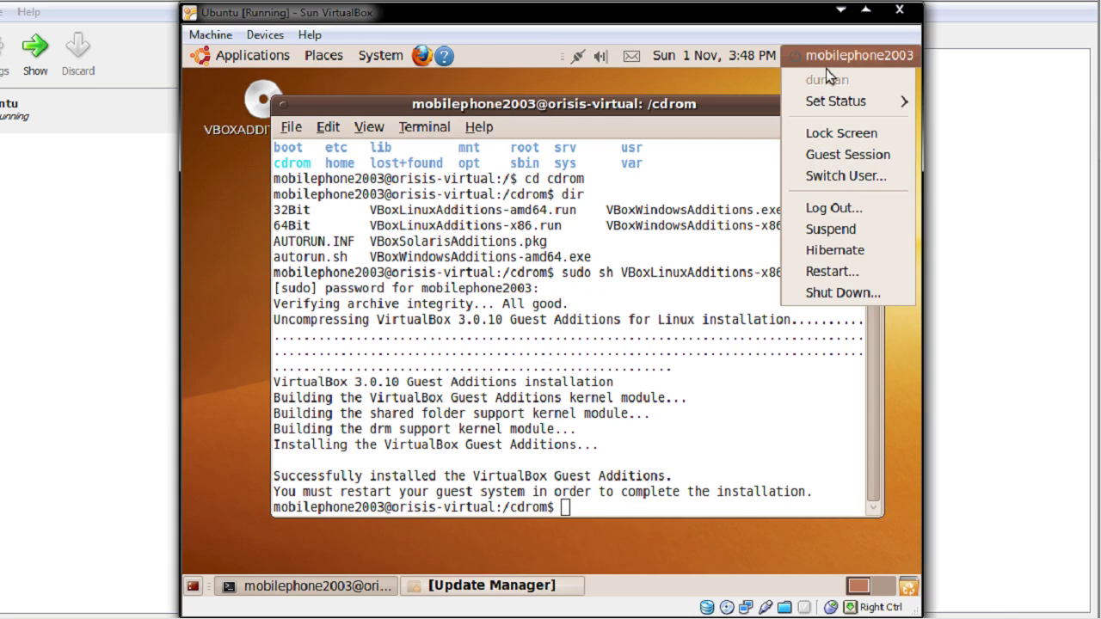
click(833, 271)
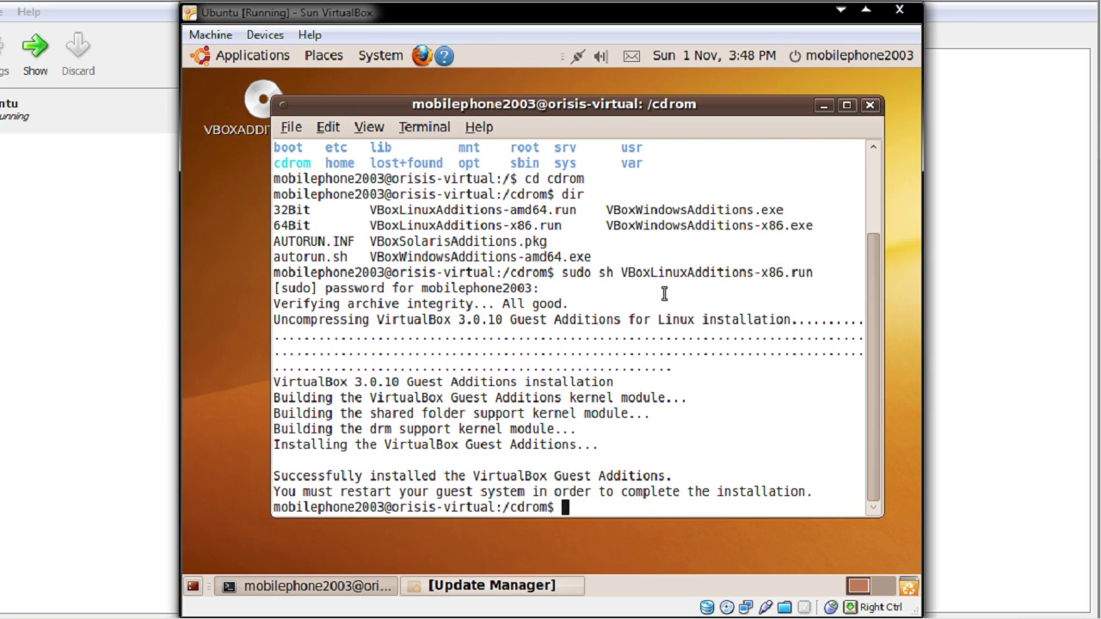
click(661, 373)
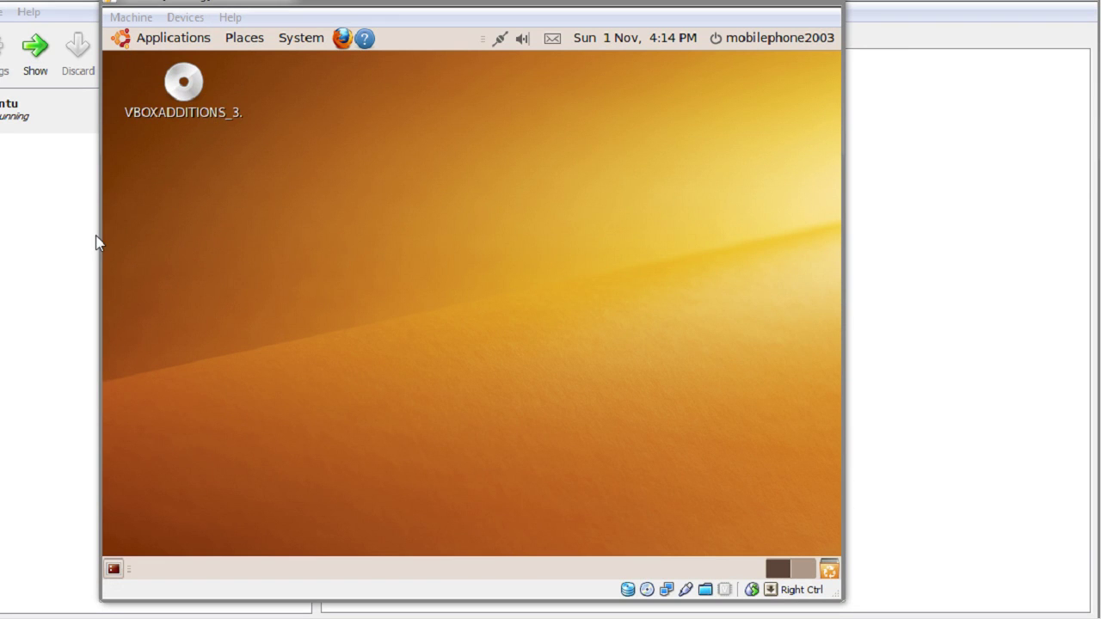
click(131, 17)
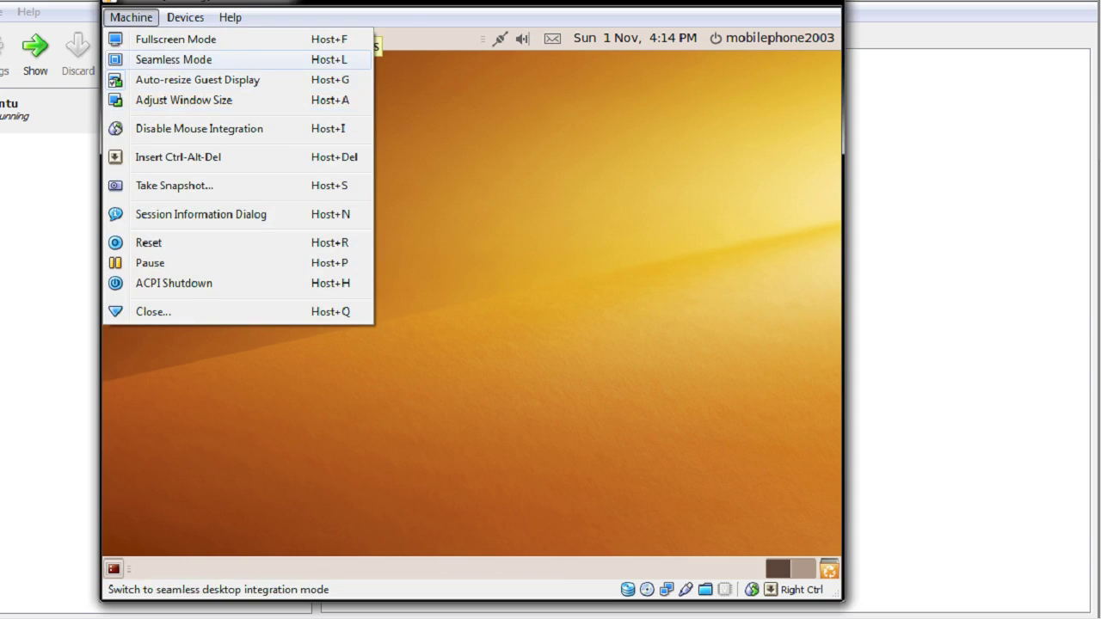
Close the Machine menu and browse the guest's Applications and Places menus.
click(551, 189)
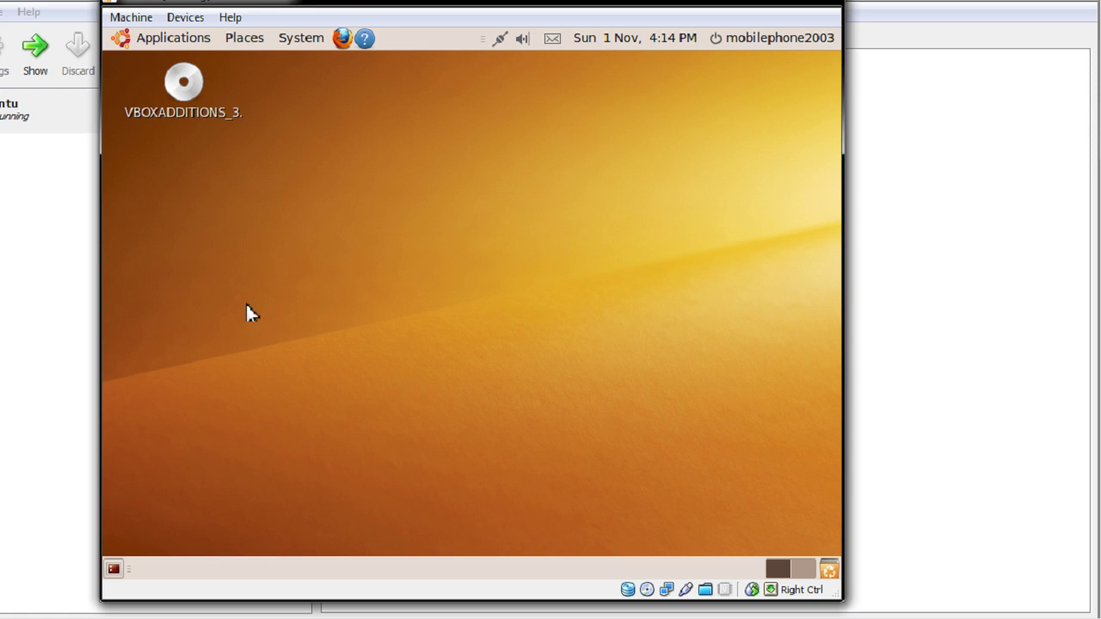
click(168, 40)
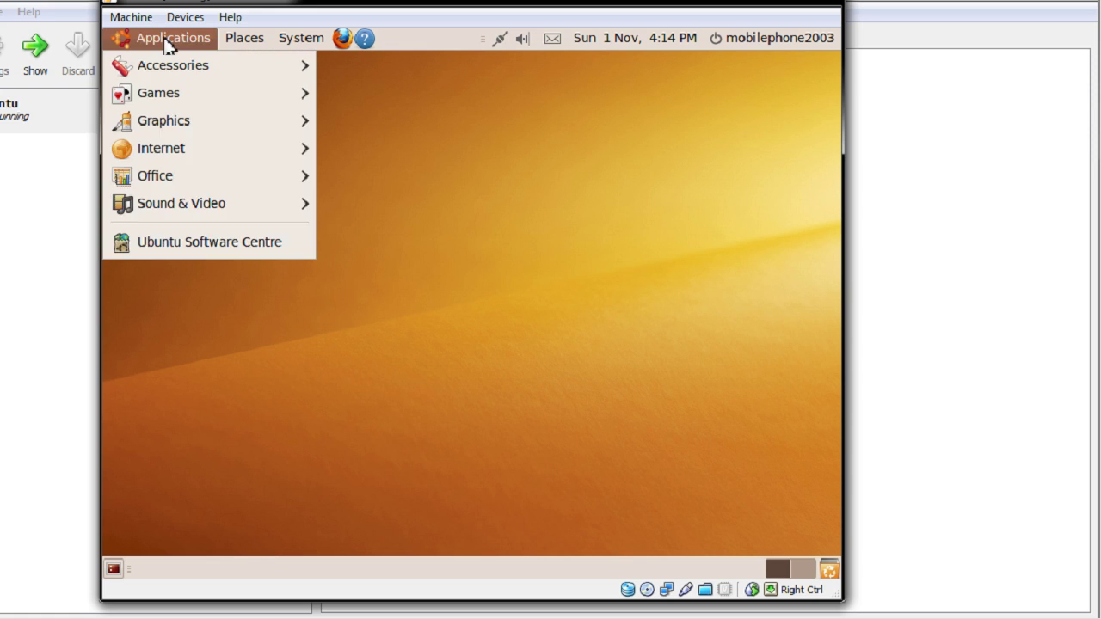
click(249, 39)
click(302, 38)
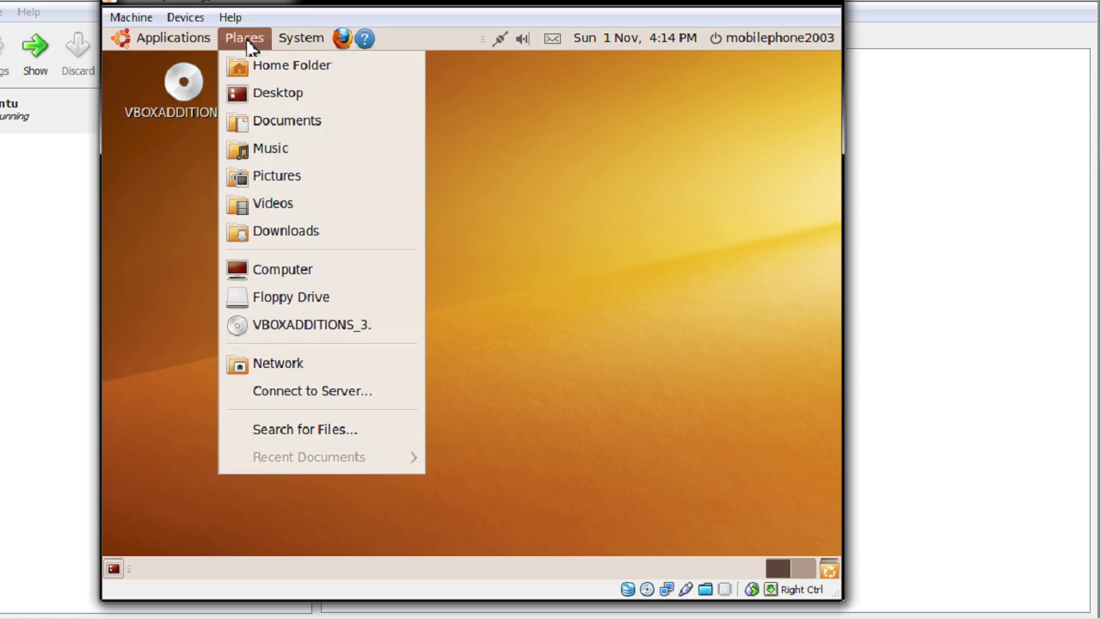
mouse_move(155, 47)
mouse_move(255, 42)
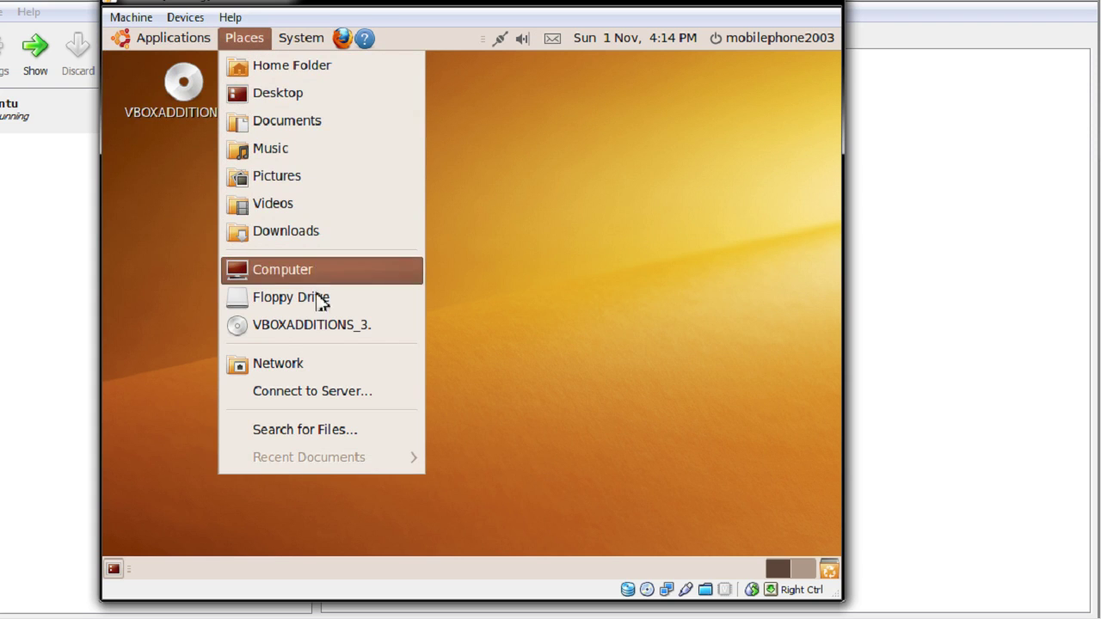
click(513, 198)
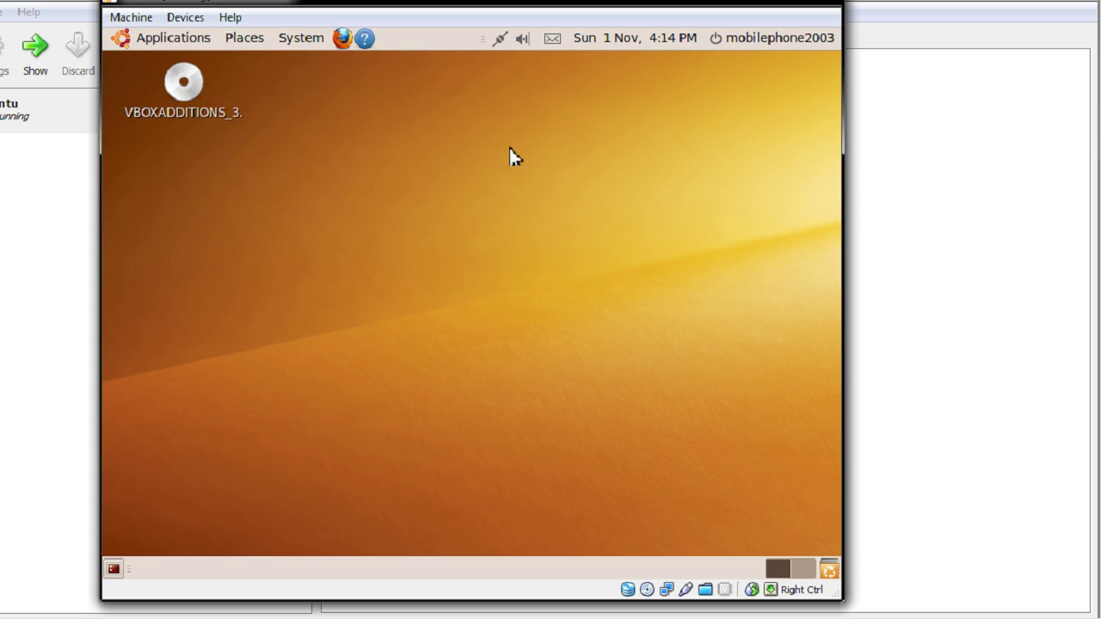
Check the network, volume, messaging and November 2009 calendar panel menus, closing each.
click(502, 41)
mouse_move(565, 136)
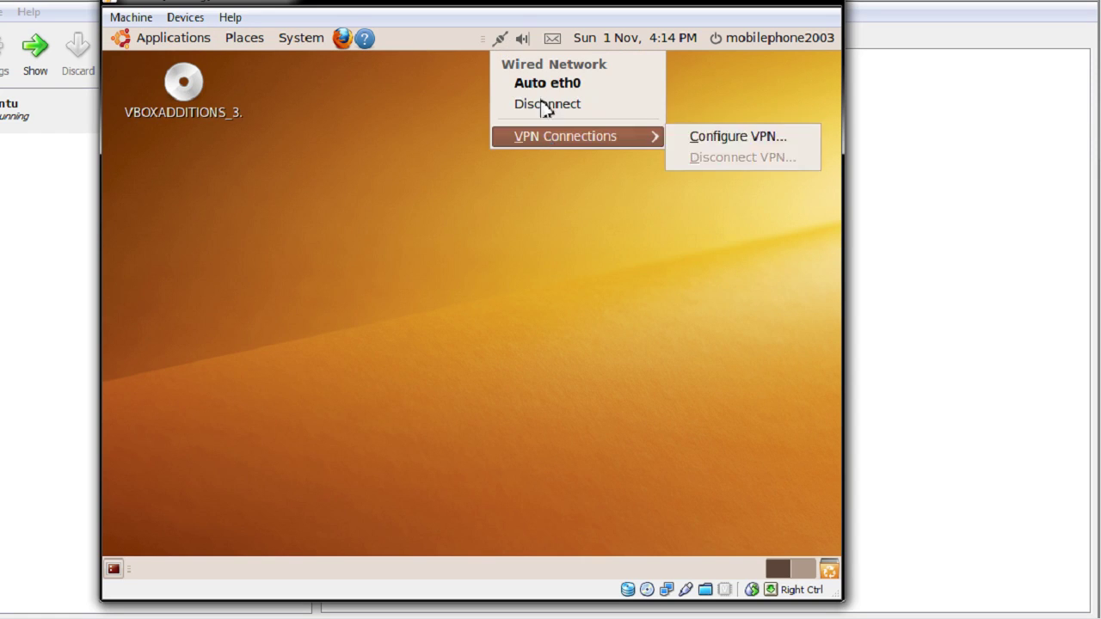
click(523, 39)
click(524, 39)
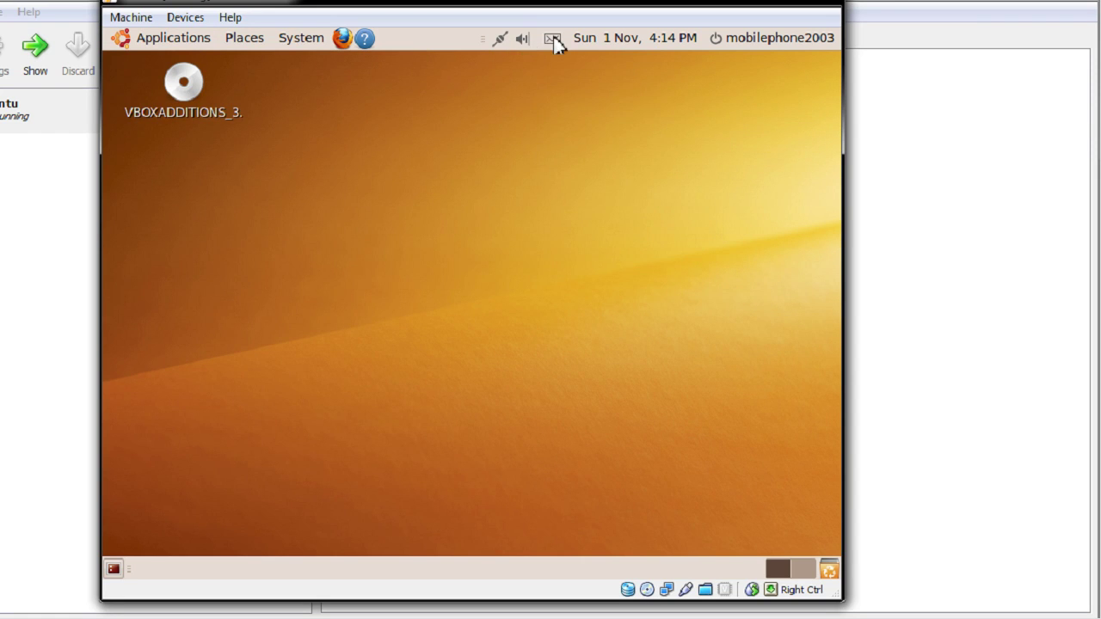
click(553, 40)
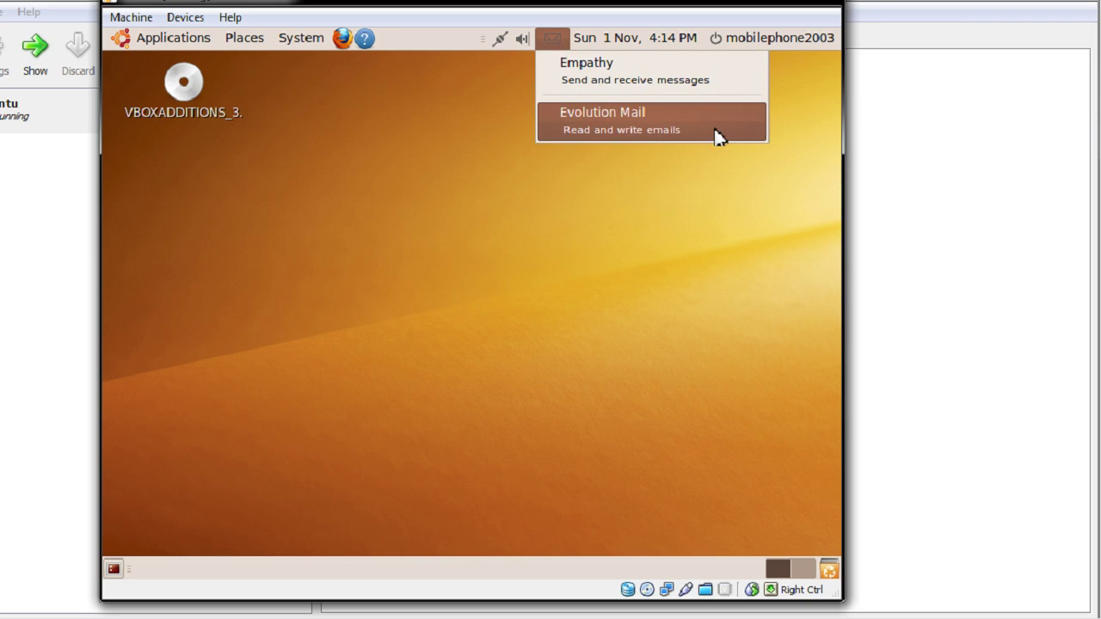
click(671, 227)
click(646, 45)
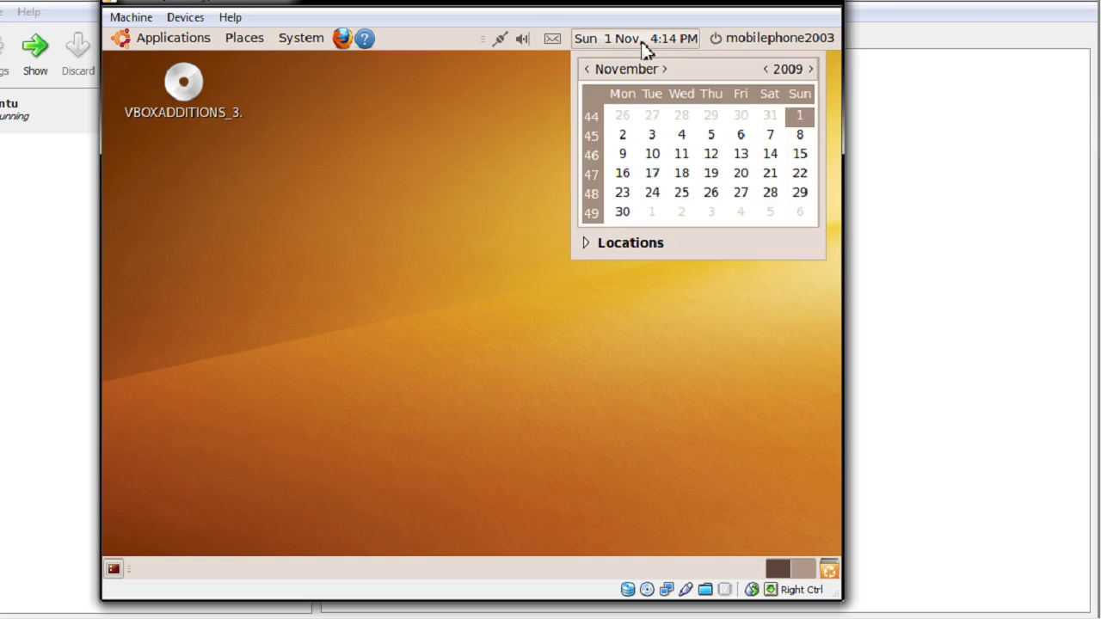
click(645, 44)
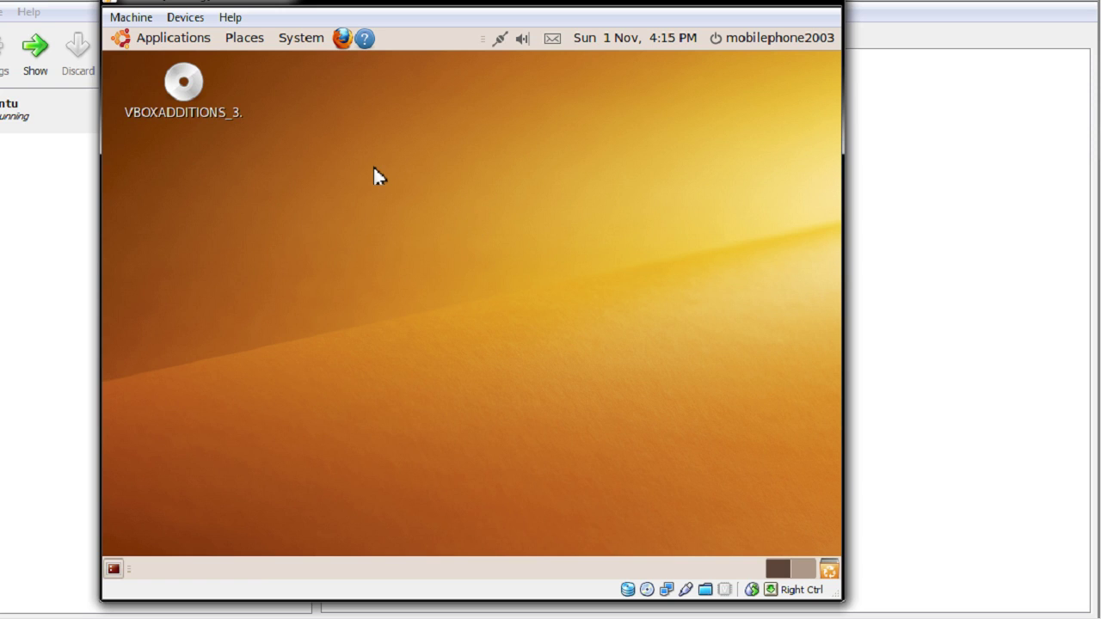
Open the guest's Applications menu and move down to the Ubuntu Software Centre entry.
click(172, 39)
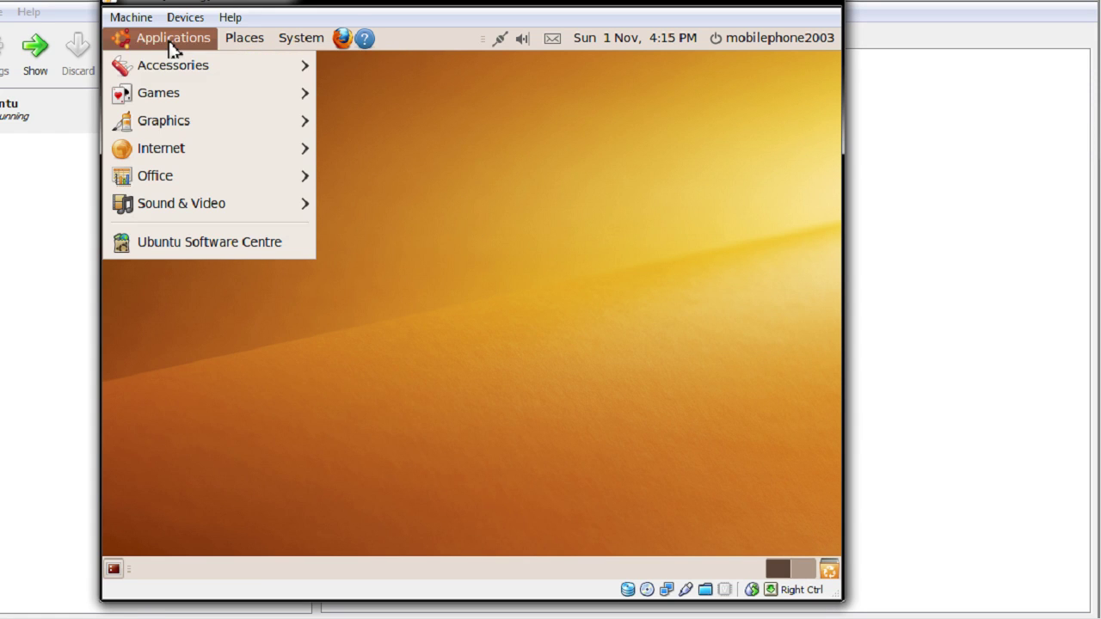
mouse_move(278, 91)
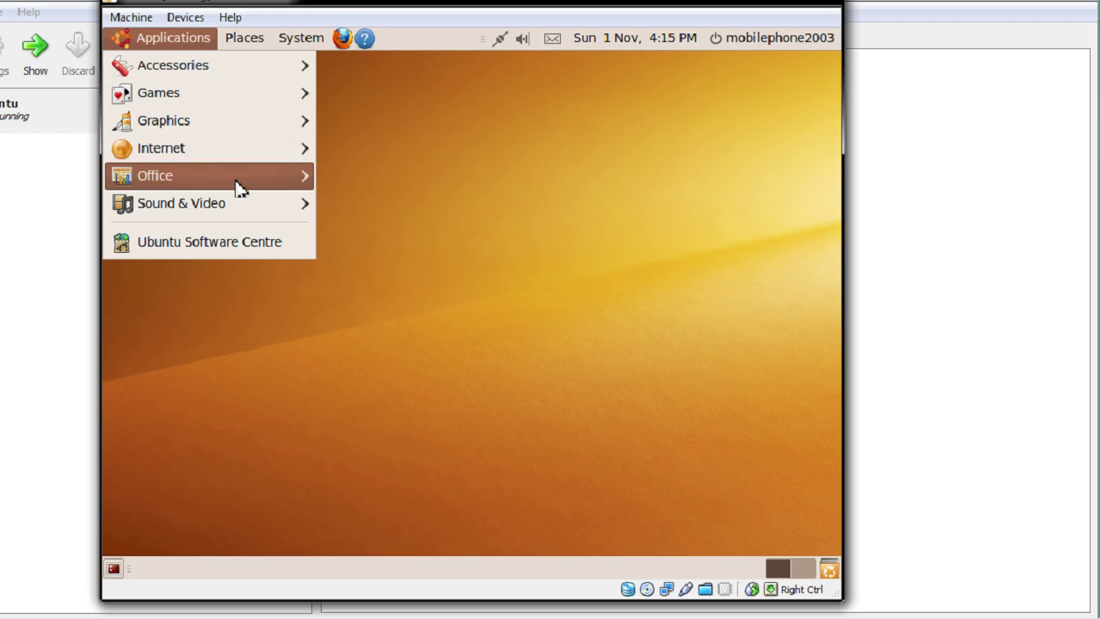
mouse_move(263, 155)
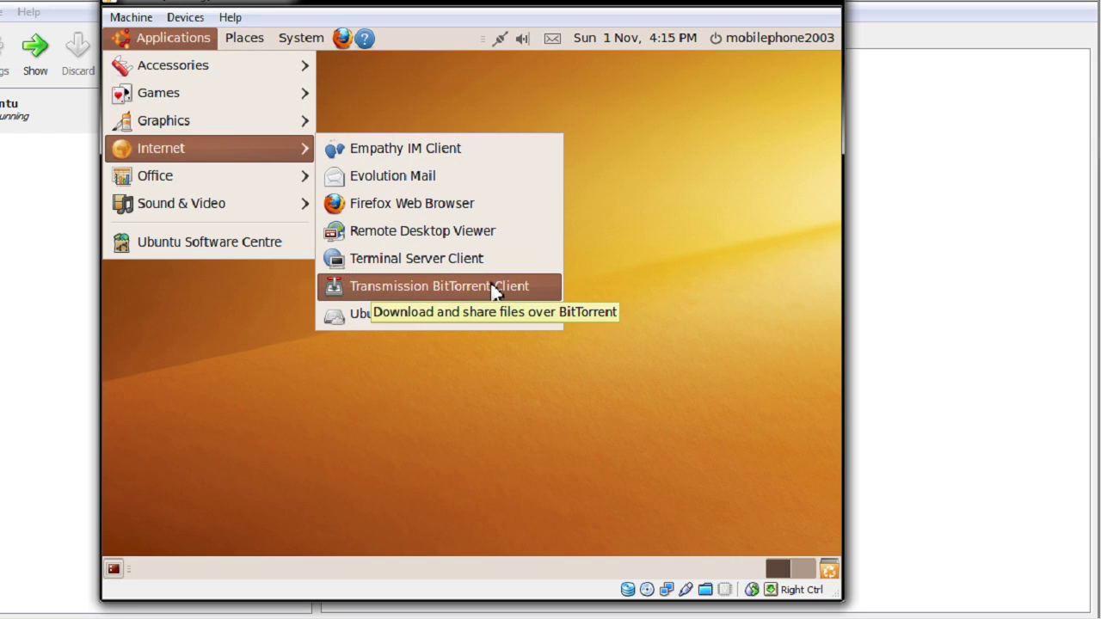
mouse_move(209, 177)
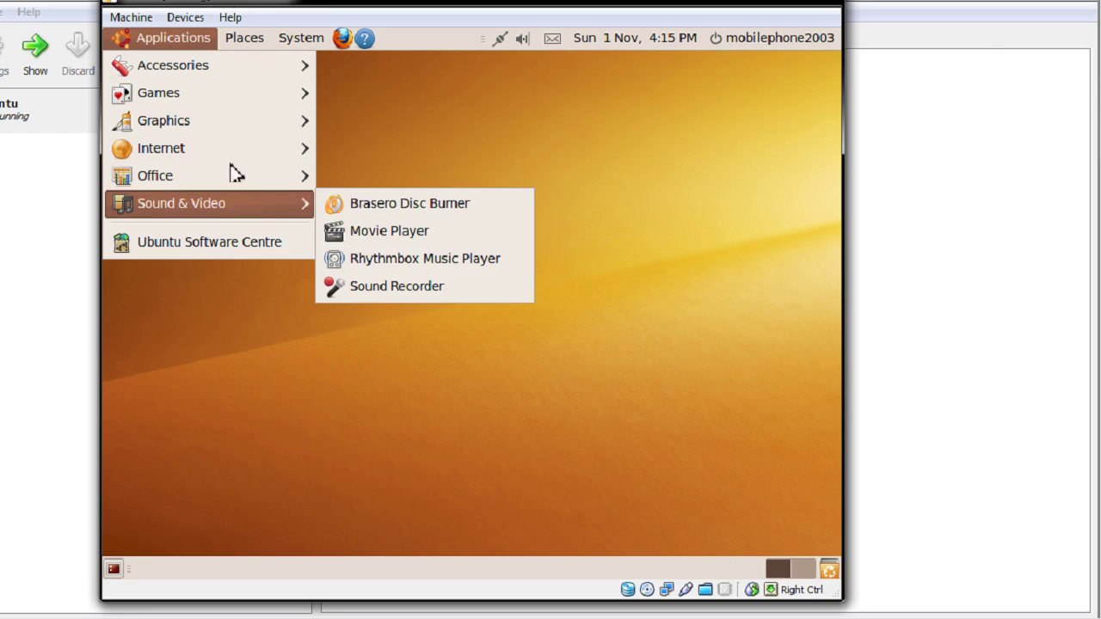
mouse_move(240, 72)
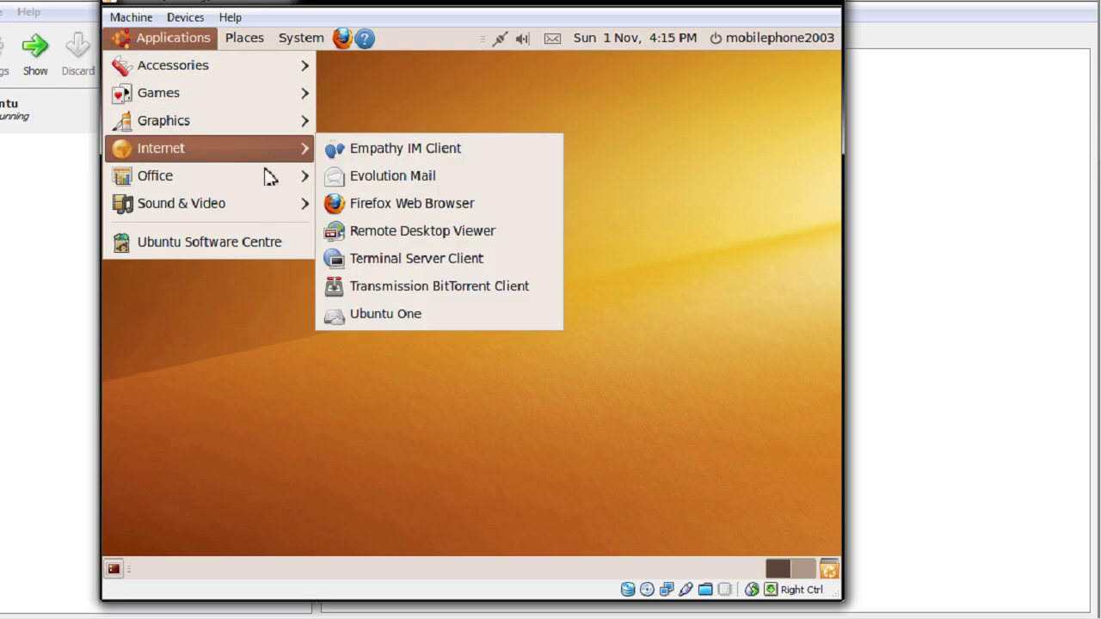
mouse_move(267, 210)
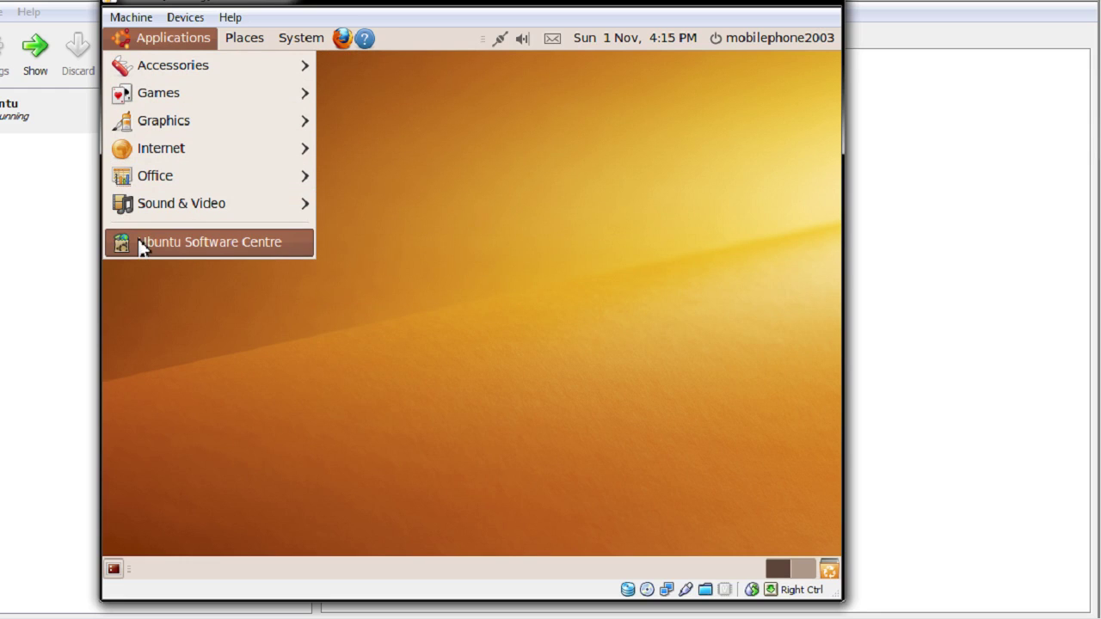
Open Ubuntu Software Centre and glance at the System > Administration menu.
click(238, 251)
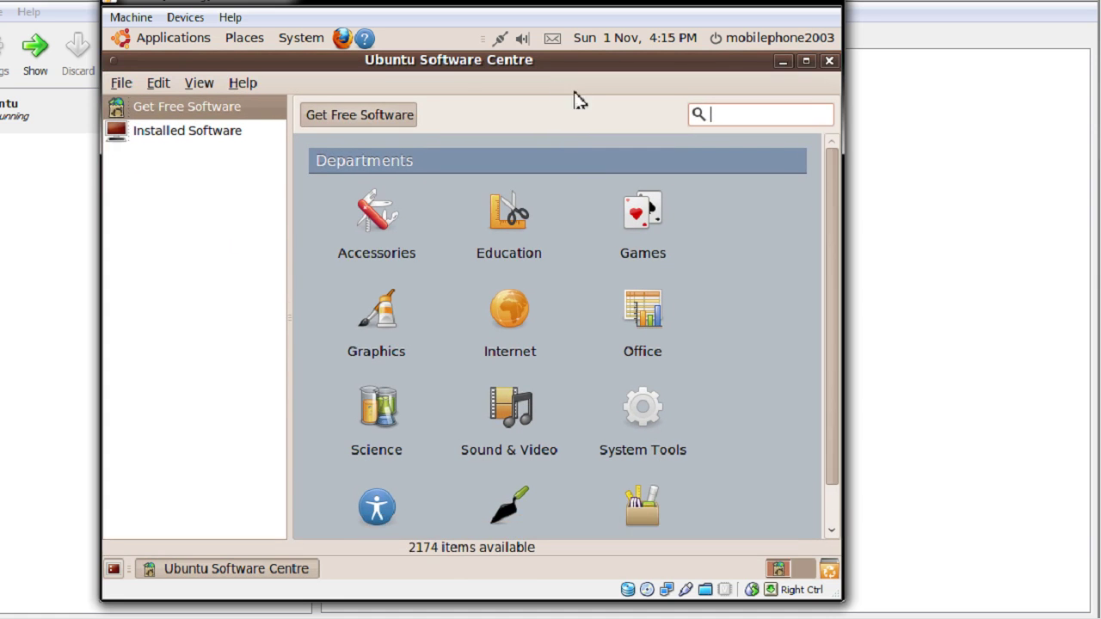
click(306, 40)
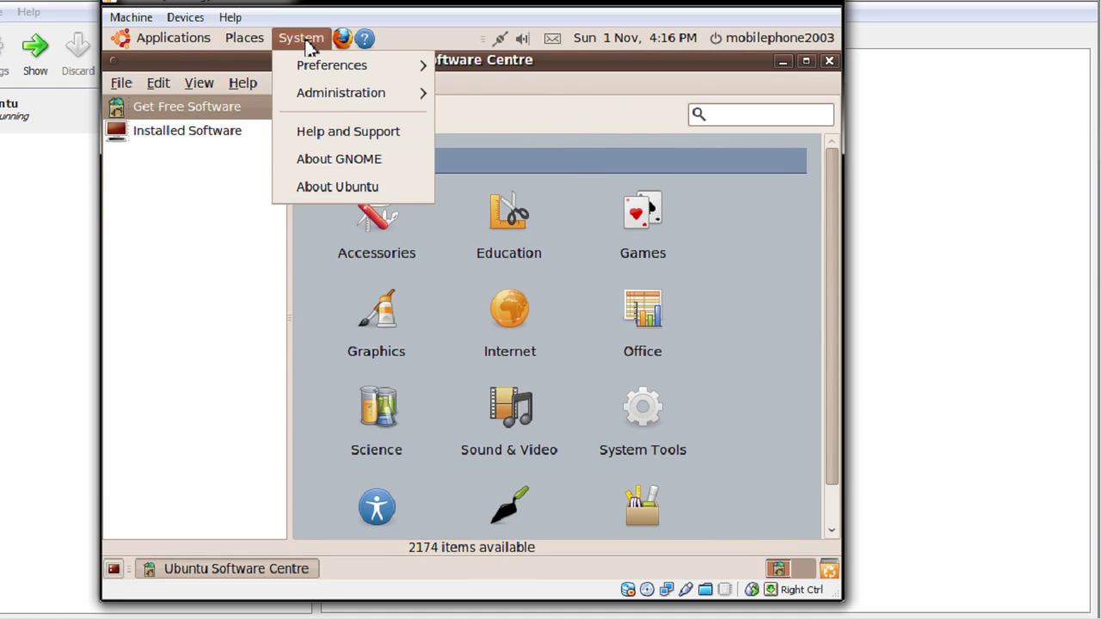
mouse_move(328, 94)
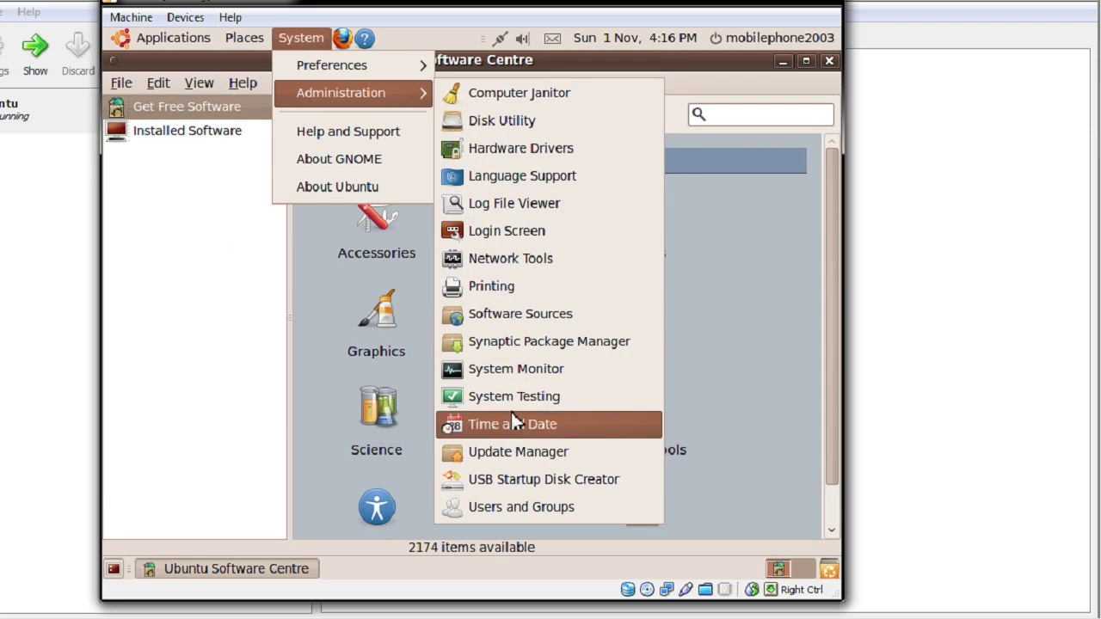
click(730, 312)
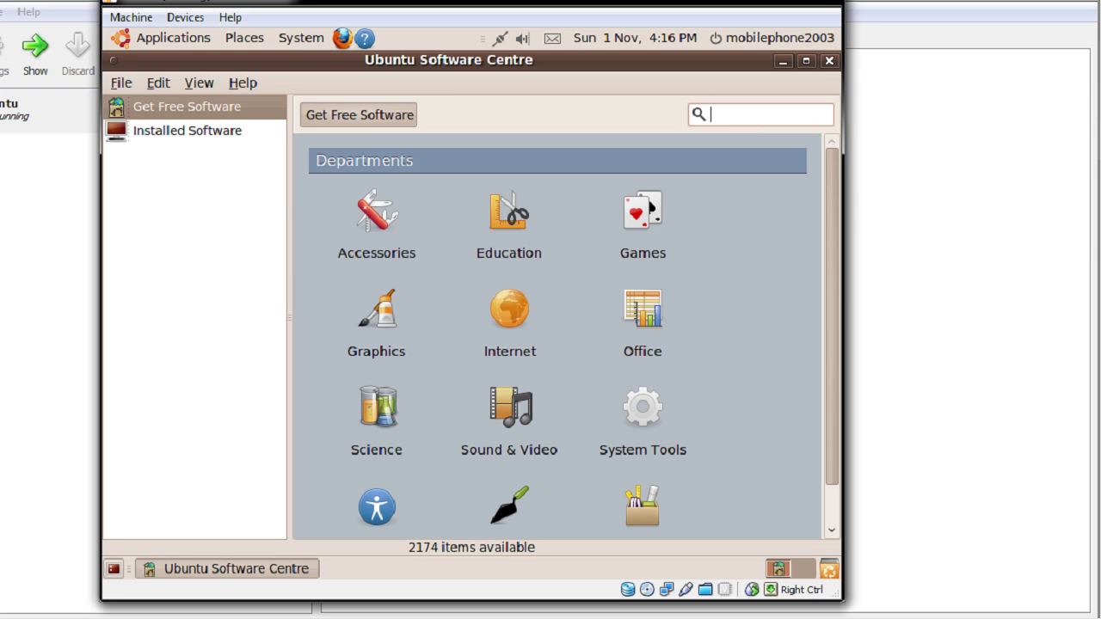
Try searches for Virtualbox, FileZilla, Avant Window and cairo, then clear the search box.
text(Virtualbox)
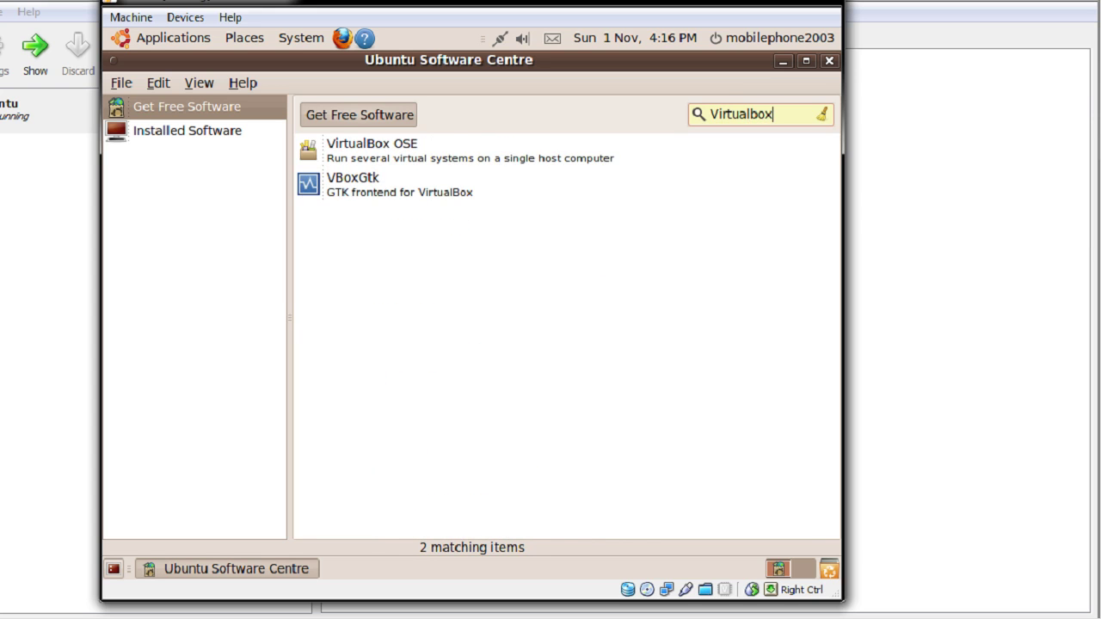
key(BackSpace)
key(BackSpace)
key(BackSpace)
key(BackSpace)
key(BackSpace)
key(BackSpace)
key(BackSpace)
key(BackSpace)
key(BackSpace)
key(BackSpace)
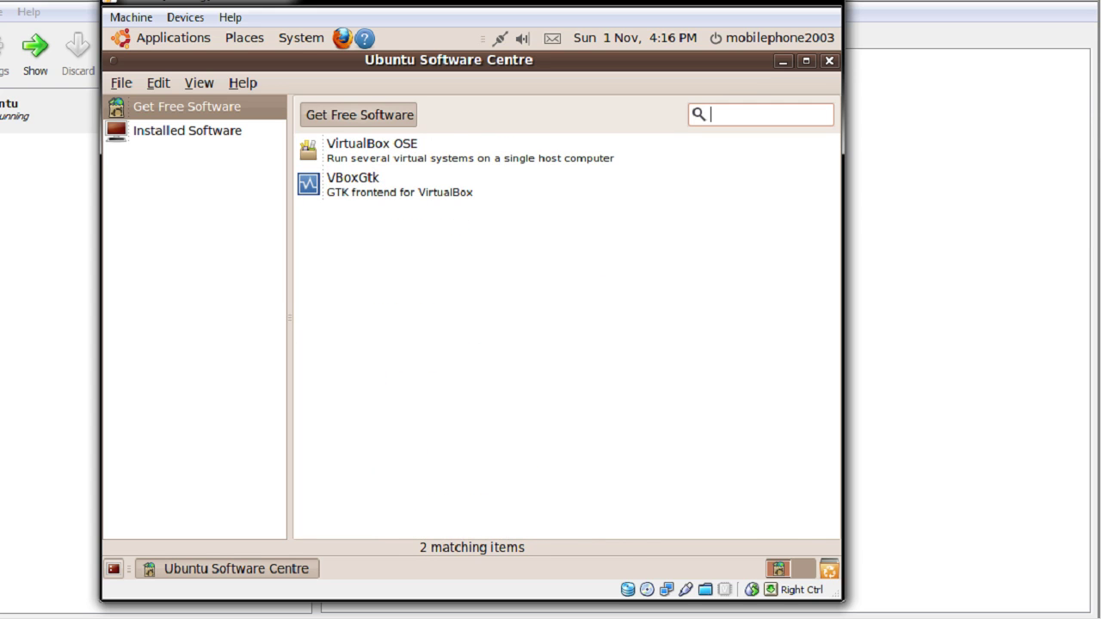
text(Filezi)
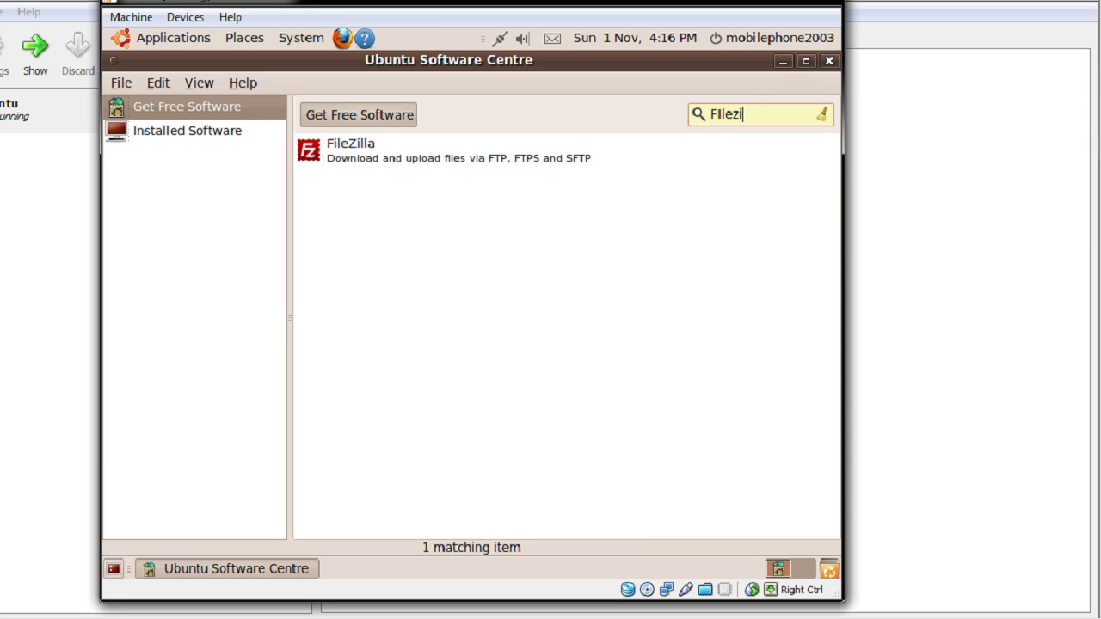
key(BackSpace)
key(BackSpace)
key(BackSpace)
key(BackSpace)
key(BackSpace)
key(BackSpace)
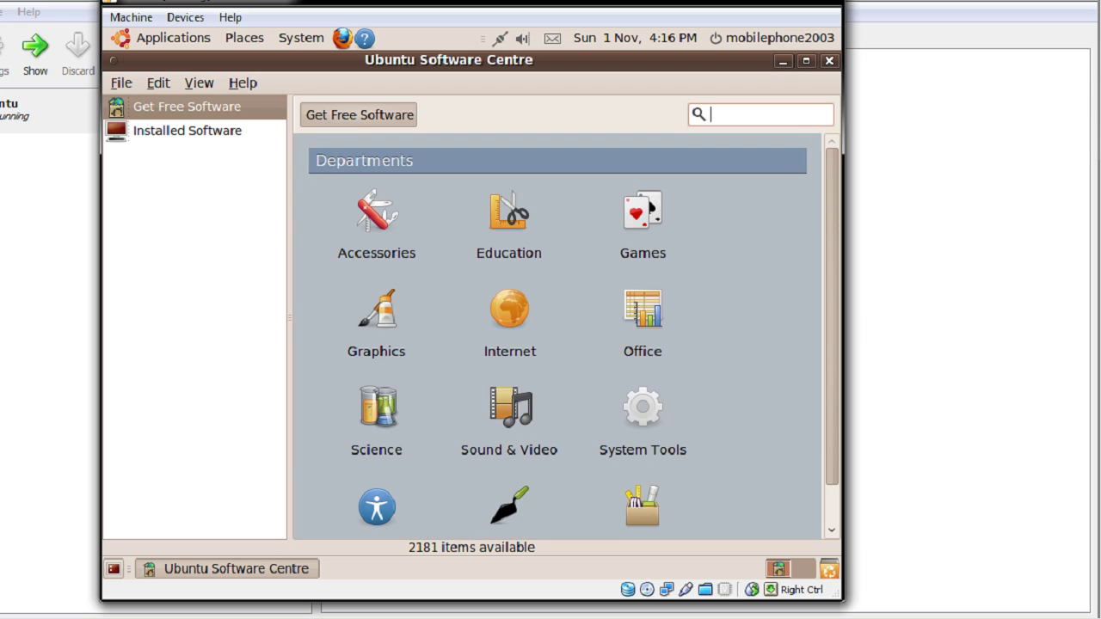
text(Avant )
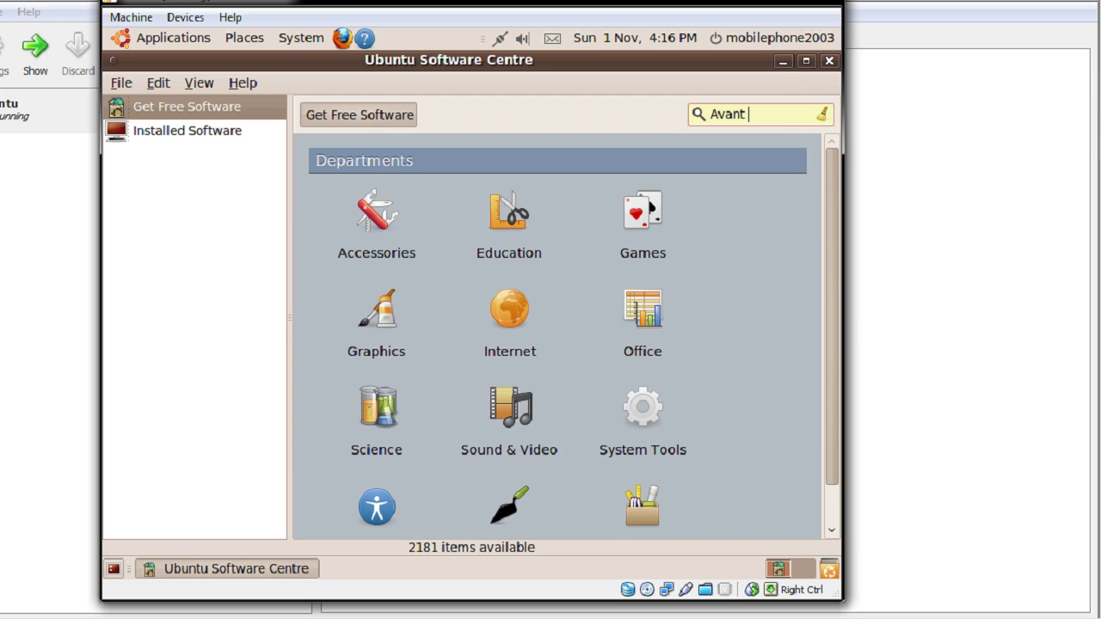
text(win)
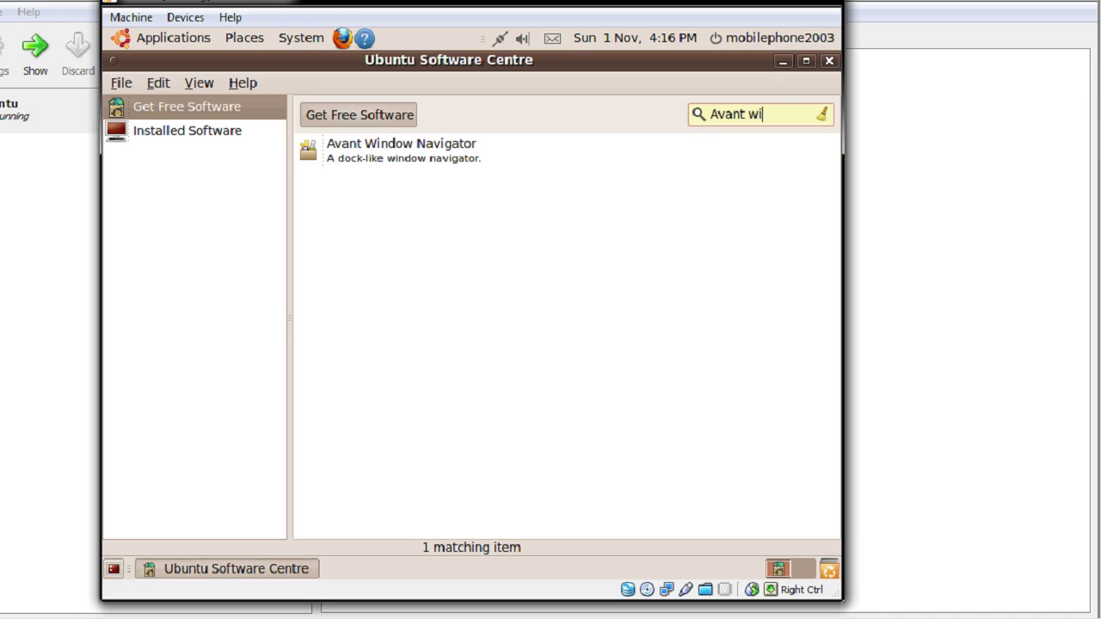
key(BackSpace)
key(BackSpace)
key(BackSpace)
key(BackSpace)
text(aur)
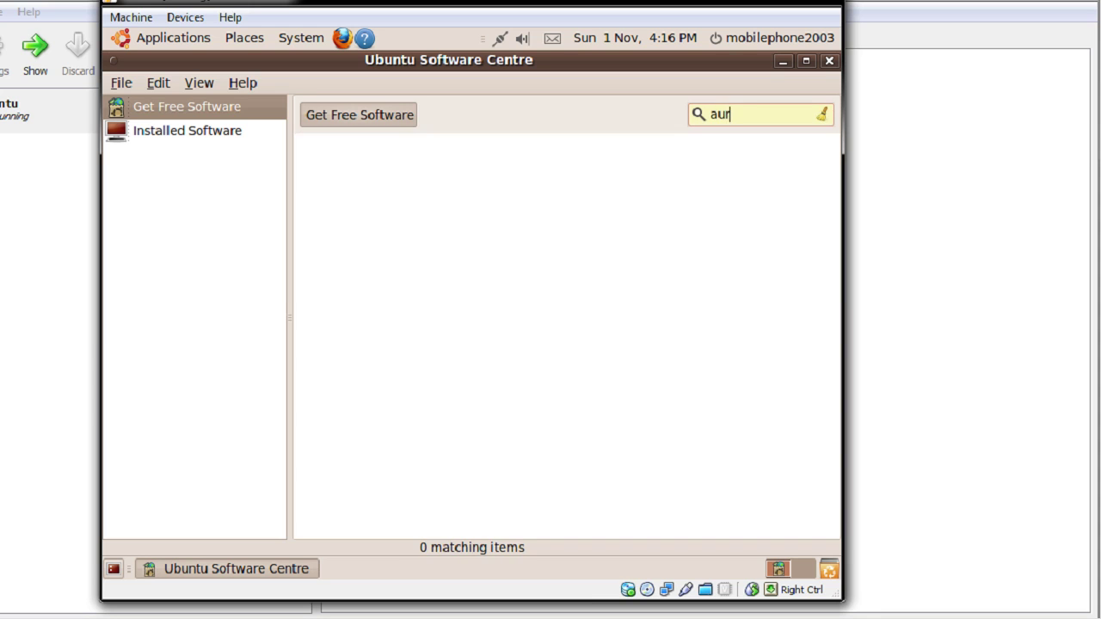
key(BackSpace)
key(BackSpace)
text(cairo)
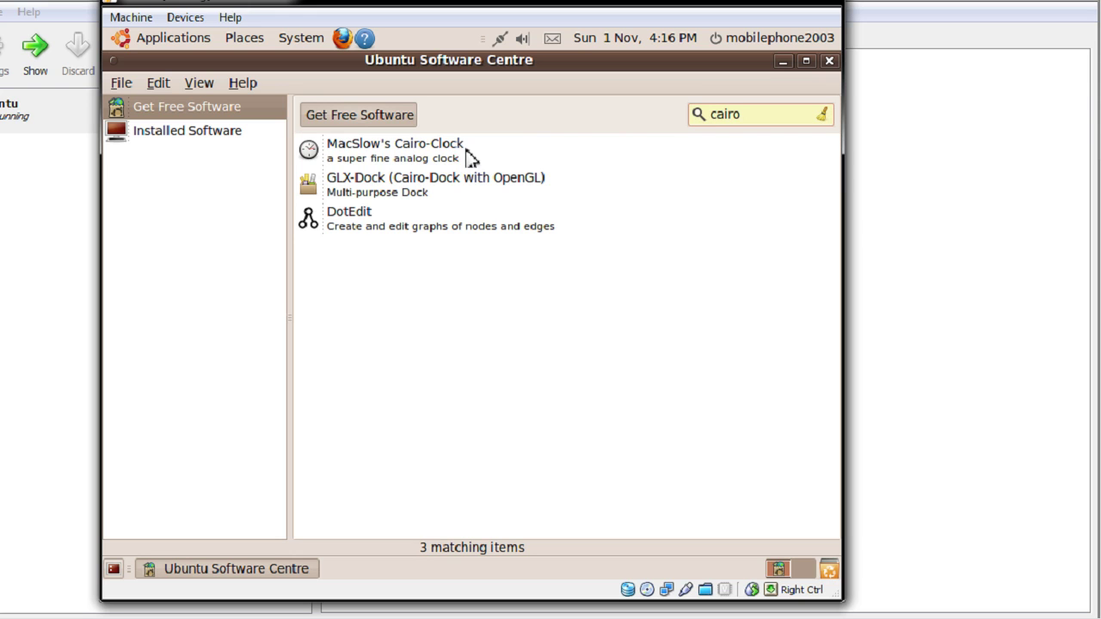
drag(757, 115, 707, 113)
key(BackSpace)
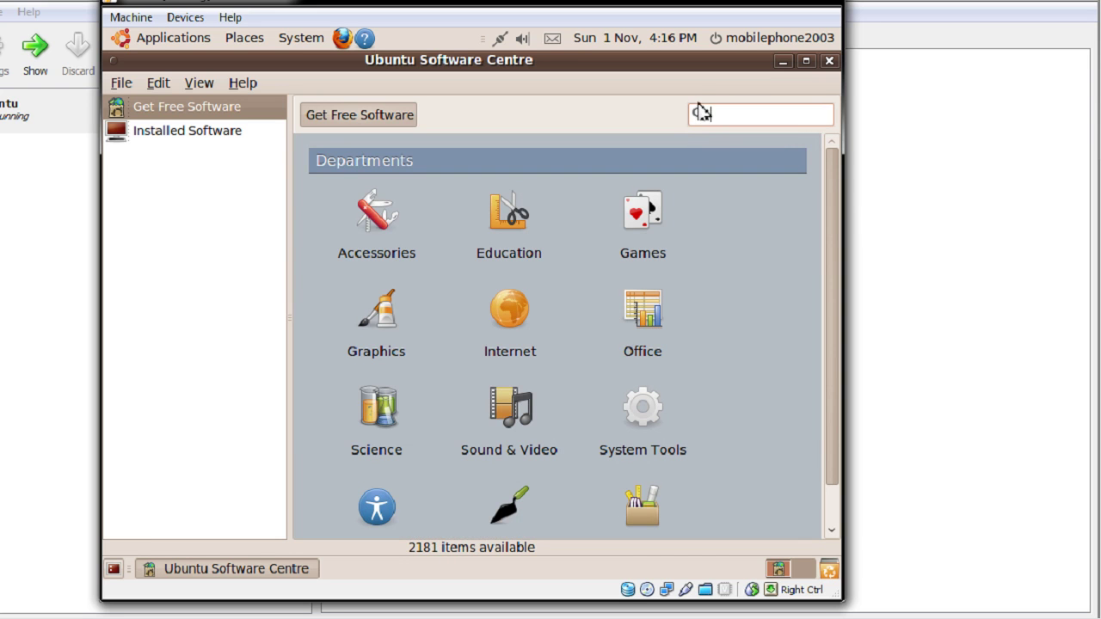
Scroll the Software Centre departments and open Games.
scroll(839, 293, down, 1)
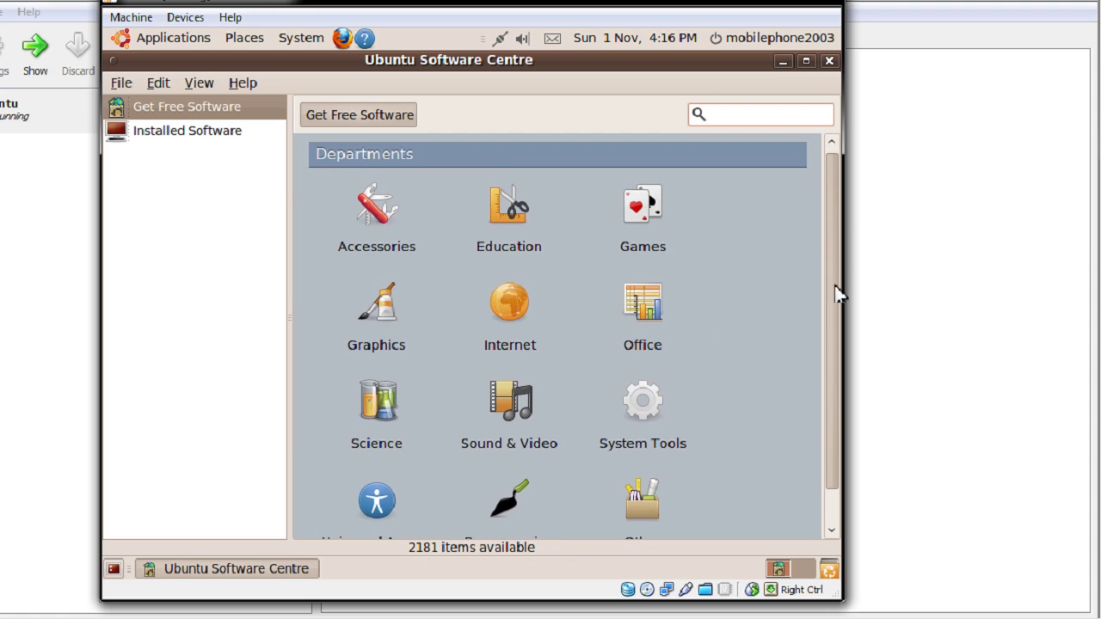
scroll(832, 289, down, 1)
scroll(832, 289, up, 2)
click(641, 231)
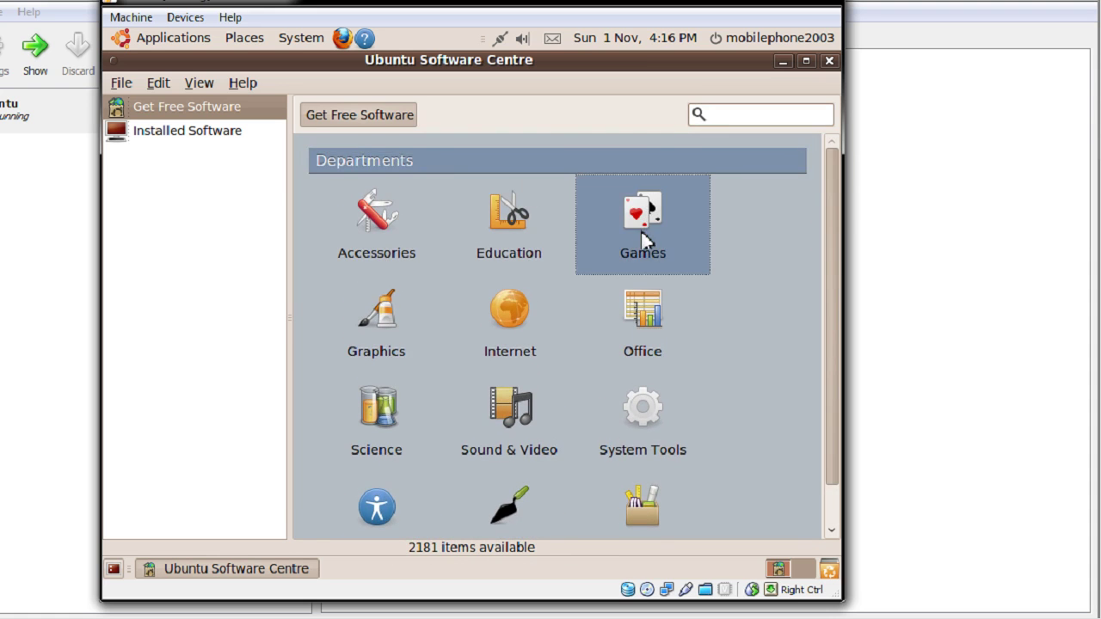
Select OpenArena in the Games list, then close the Ubuntu Software Centre.
scroll(585, 285, down, 6)
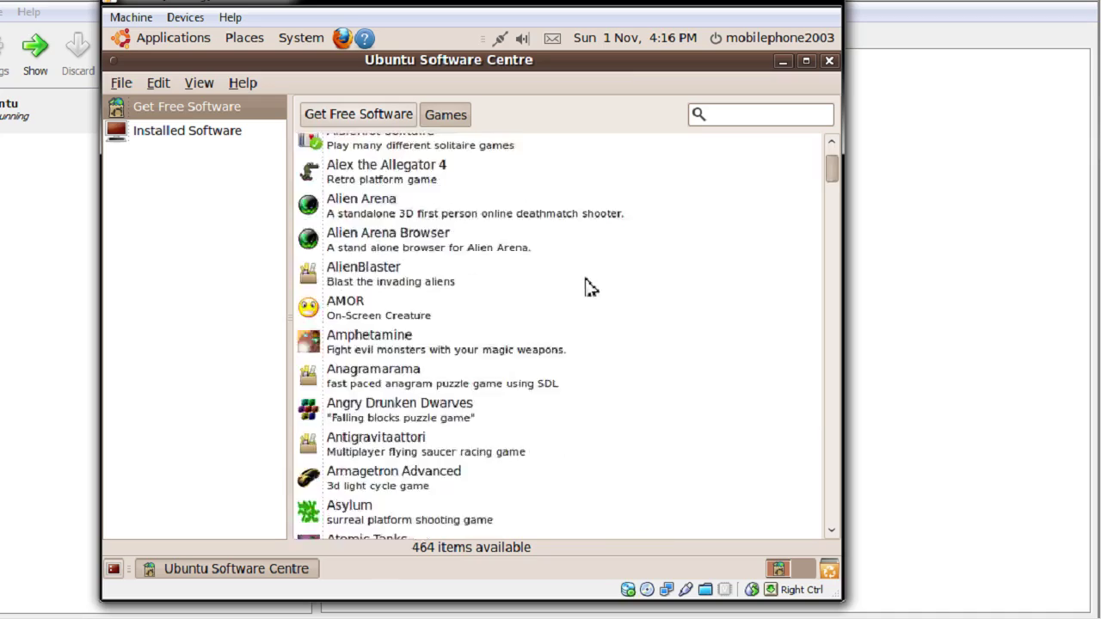
scroll(587, 287, down, 20)
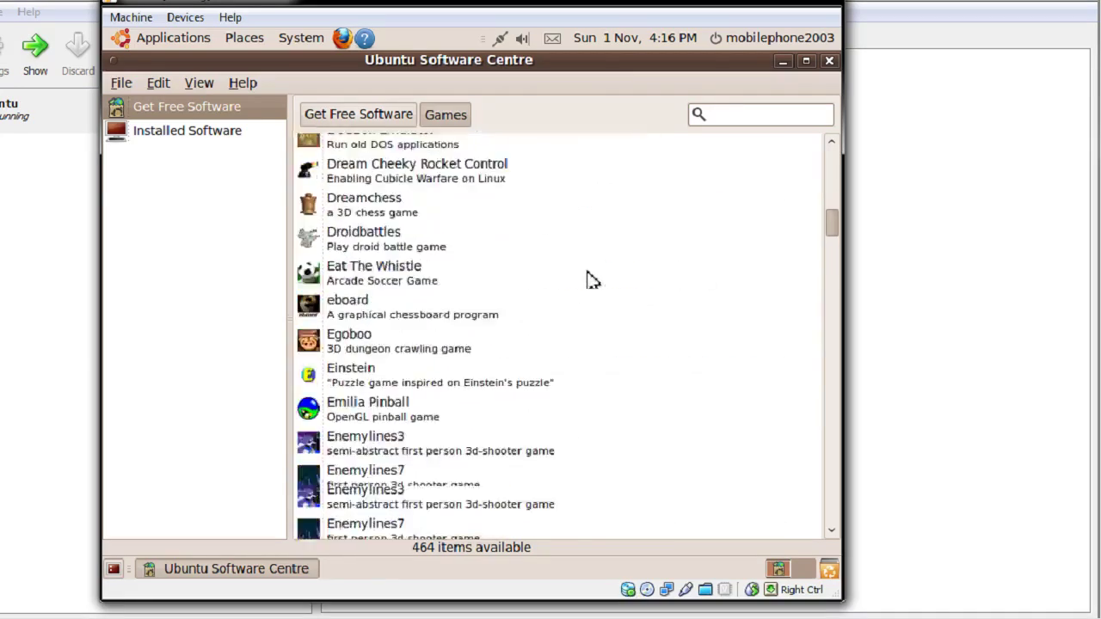
scroll(592, 281, down, 20)
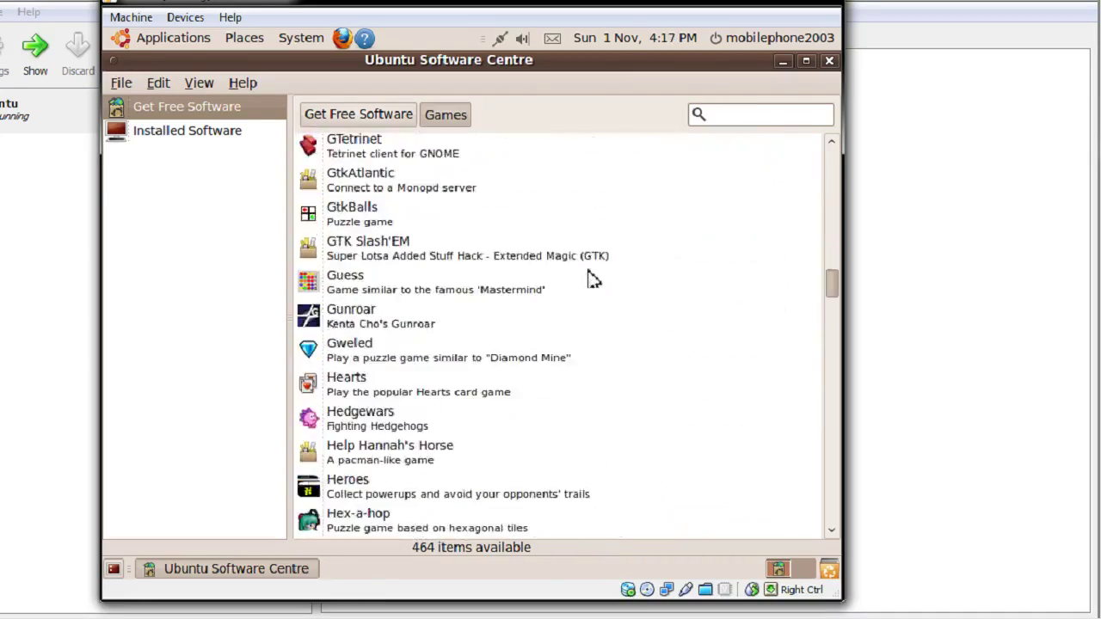
scroll(592, 280, down, 20)
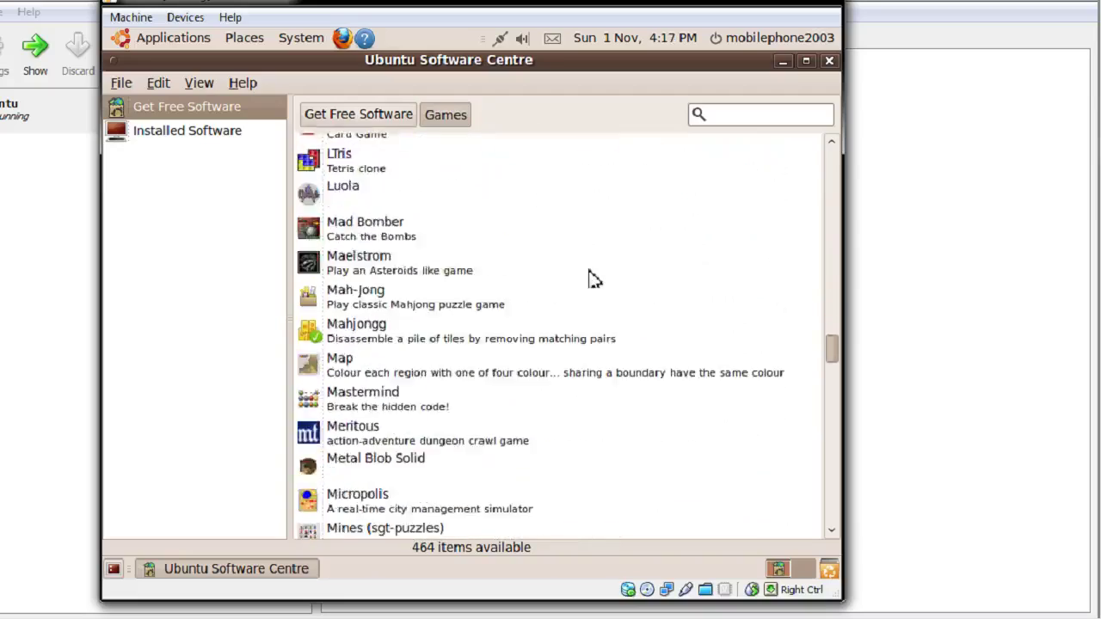
scroll(592, 281, down, 20)
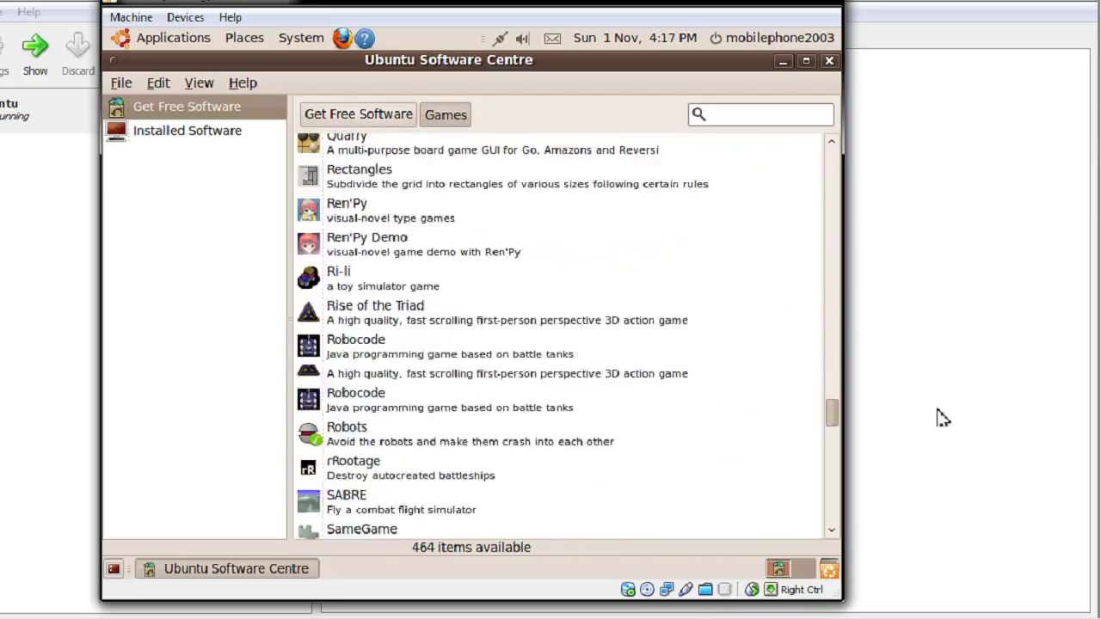
drag(833, 418, 839, 386)
click(494, 228)
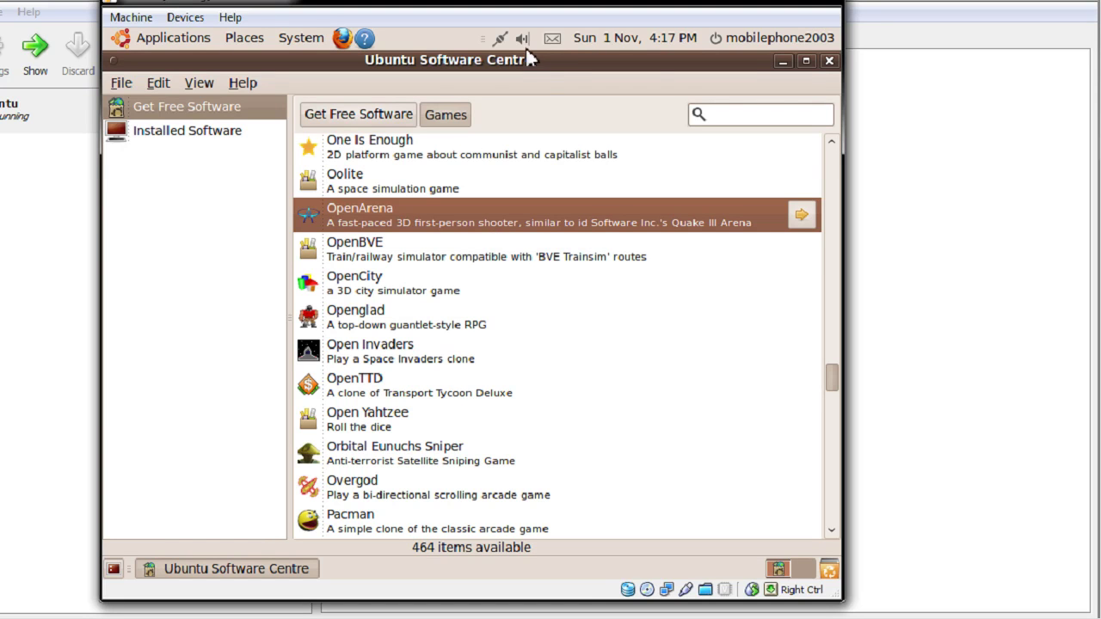
click(830, 61)
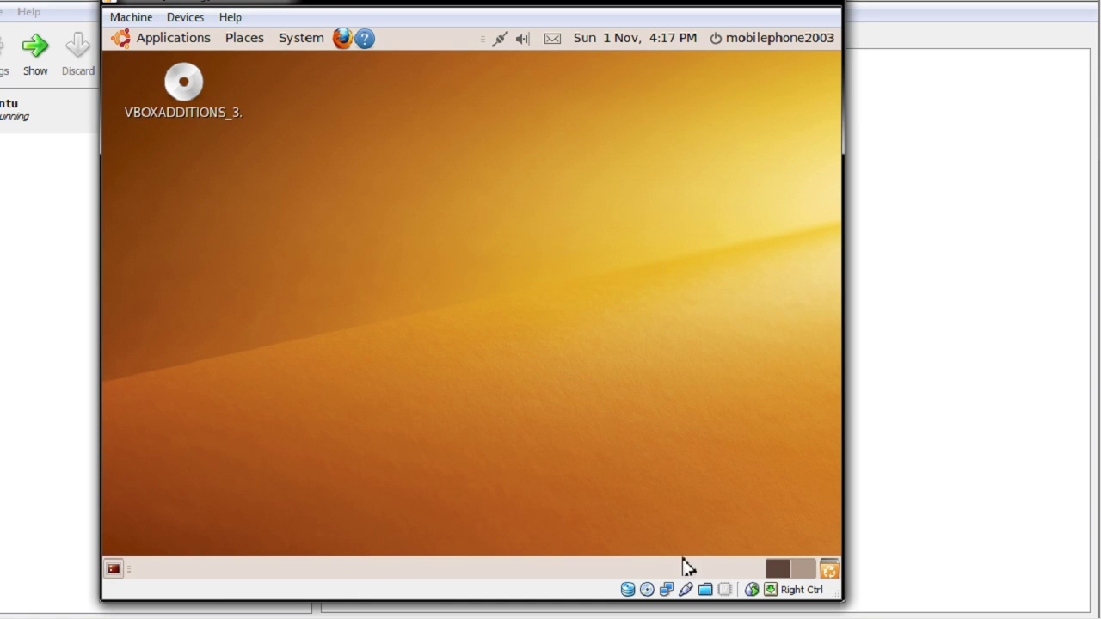
right_click(398, 575)
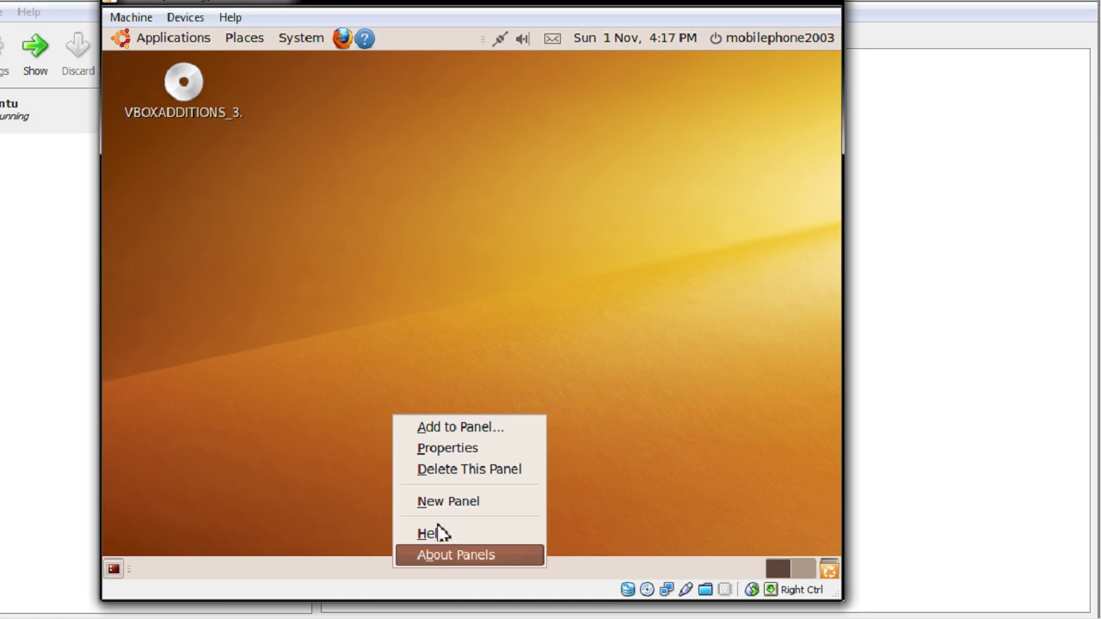
Through Add to Panel, add the Eyes applet and Force Quit to the bottom panel.
click(450, 428)
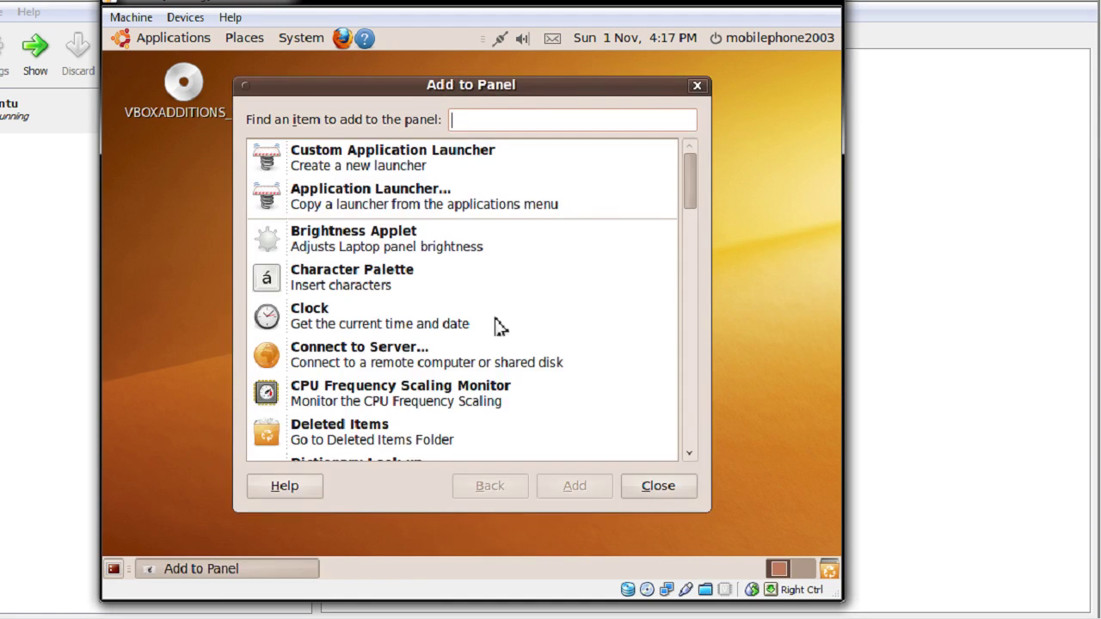
drag(693, 198, 690, 250)
click(383, 320)
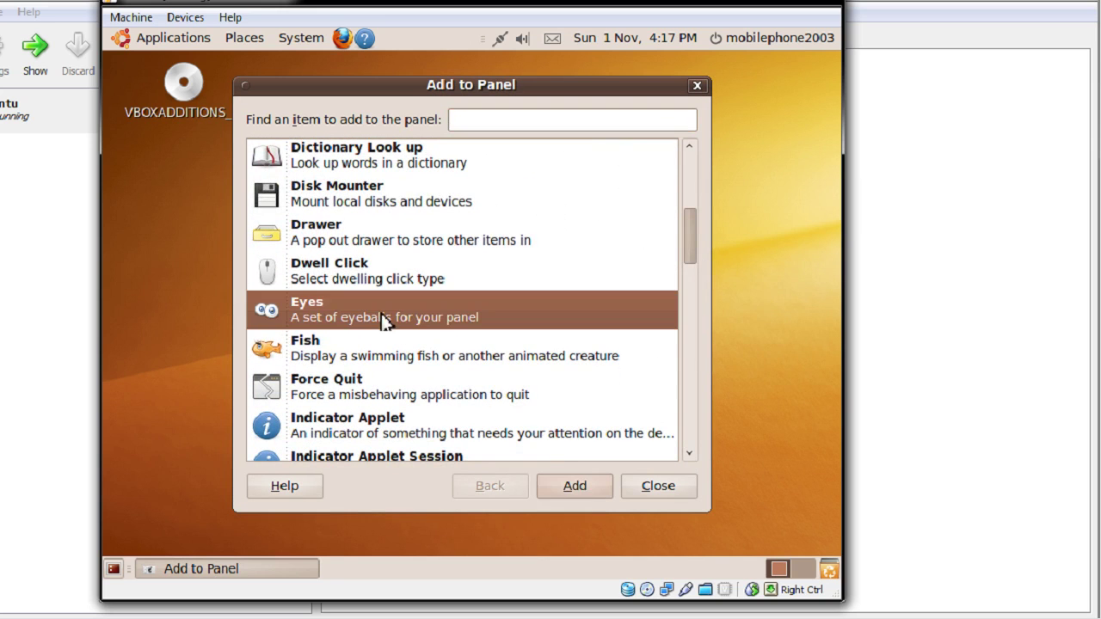
click(583, 489)
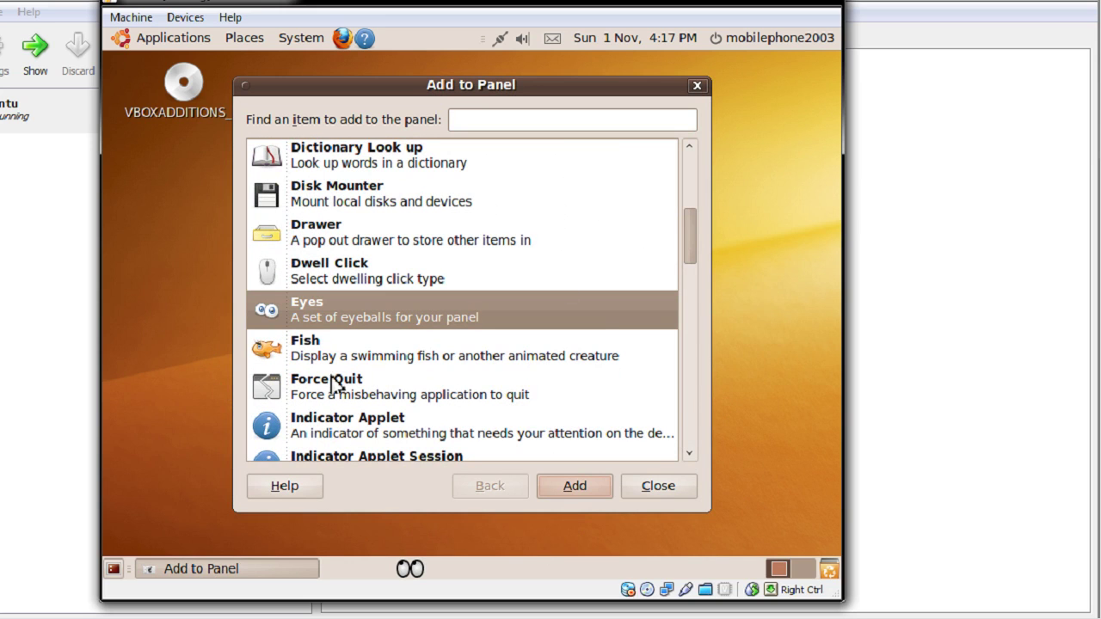
click(275, 391)
click(575, 491)
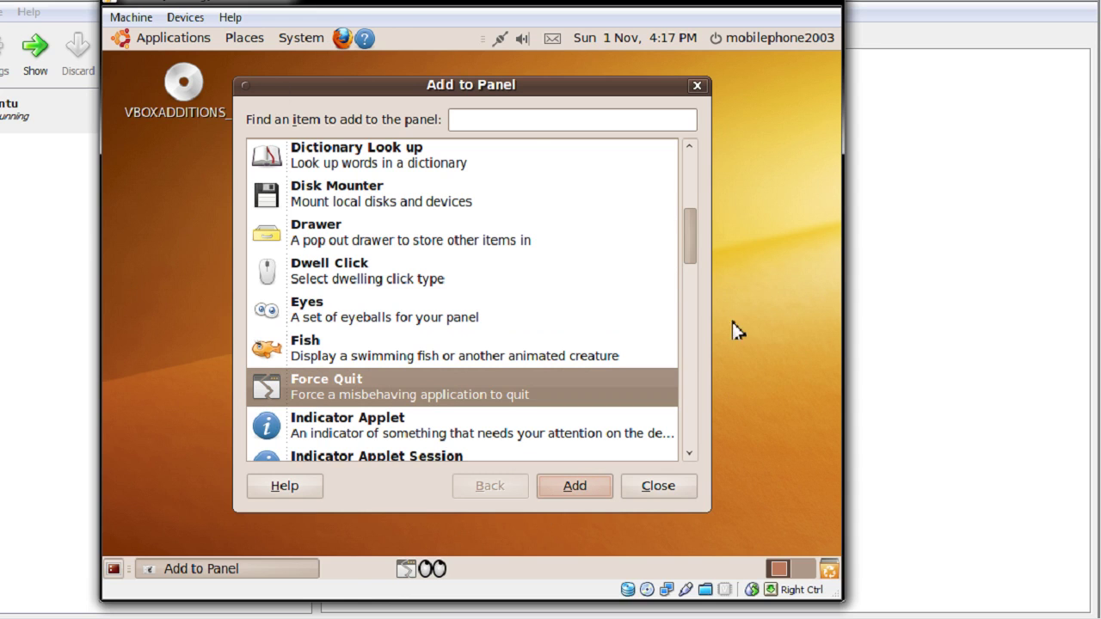
click(656, 487)
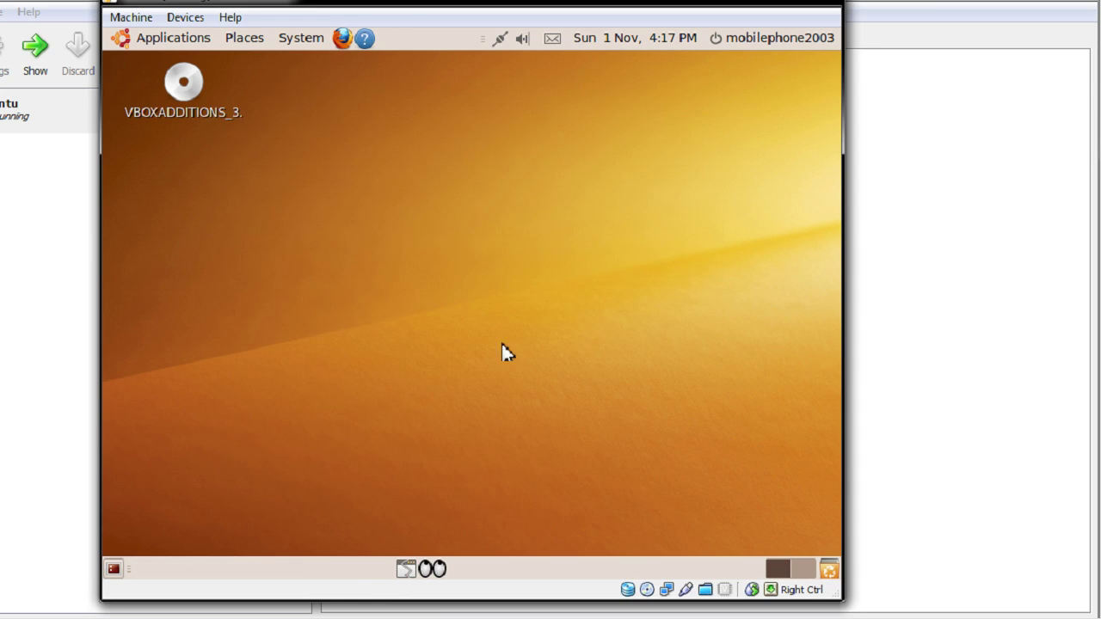
Open the desktop background settings and pick black in the colour chooser.
right_click(366, 197)
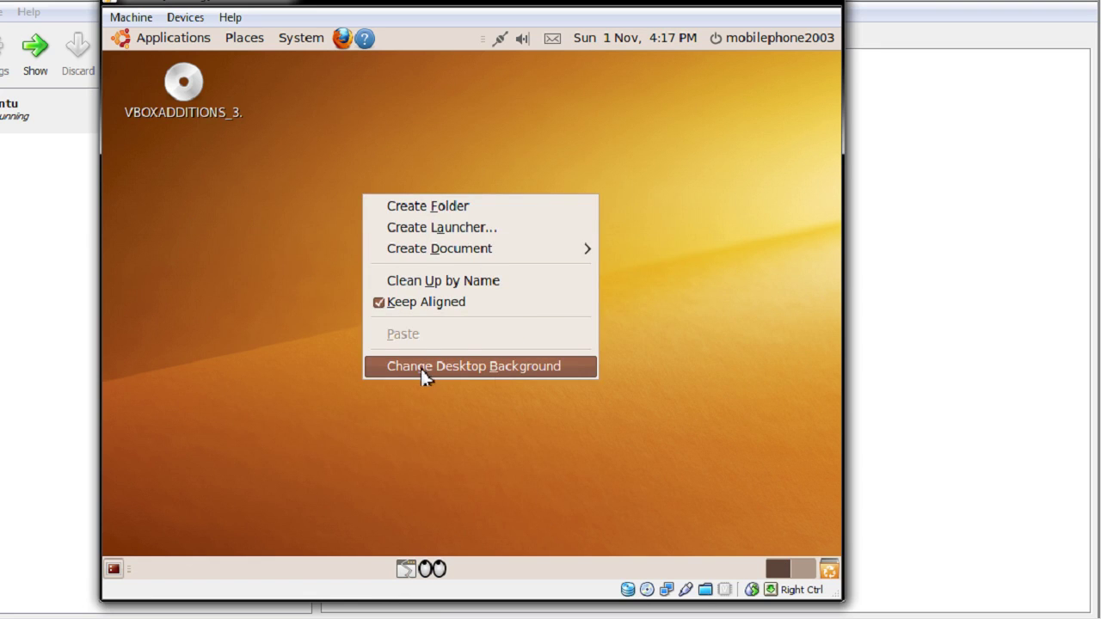
click(495, 372)
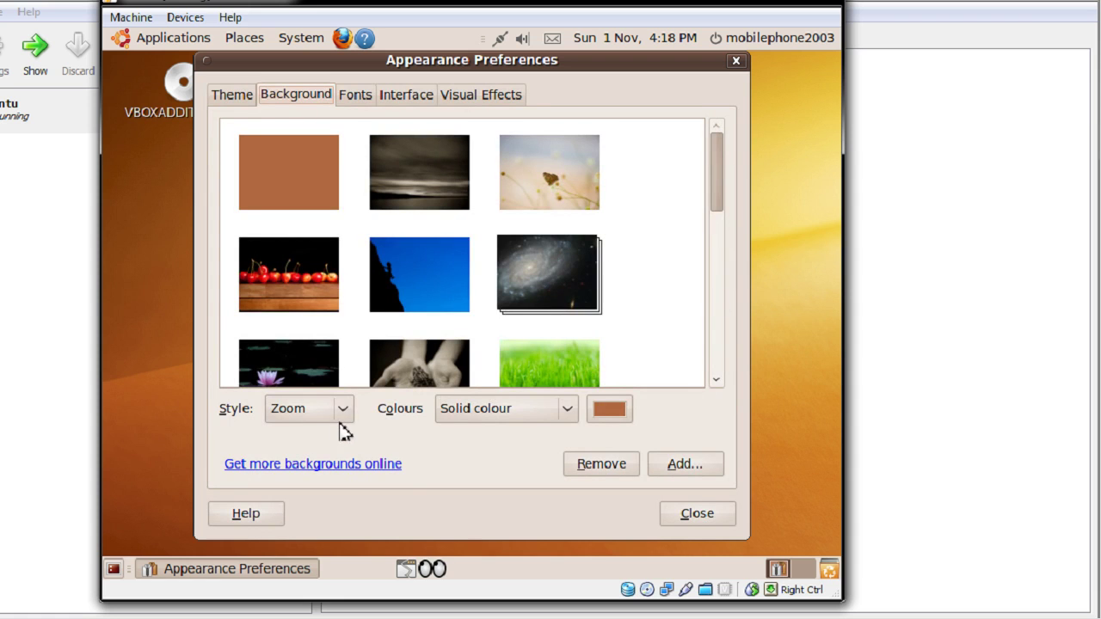
click(608, 418)
mouse_move(300, 336)
mouse_down()
mouse_move(293, 253)
mouse_move(256, 236)
mouse_up()
click(673, 430)
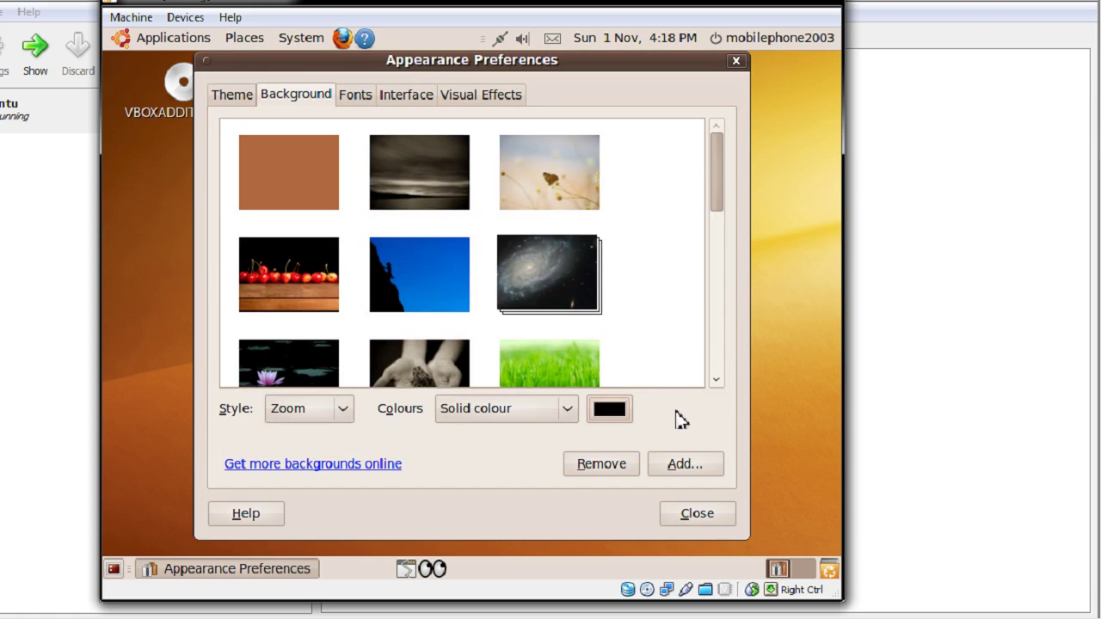
Set the background to a plain solid colour of #000000, then glance at Visual Effects.
click(312, 152)
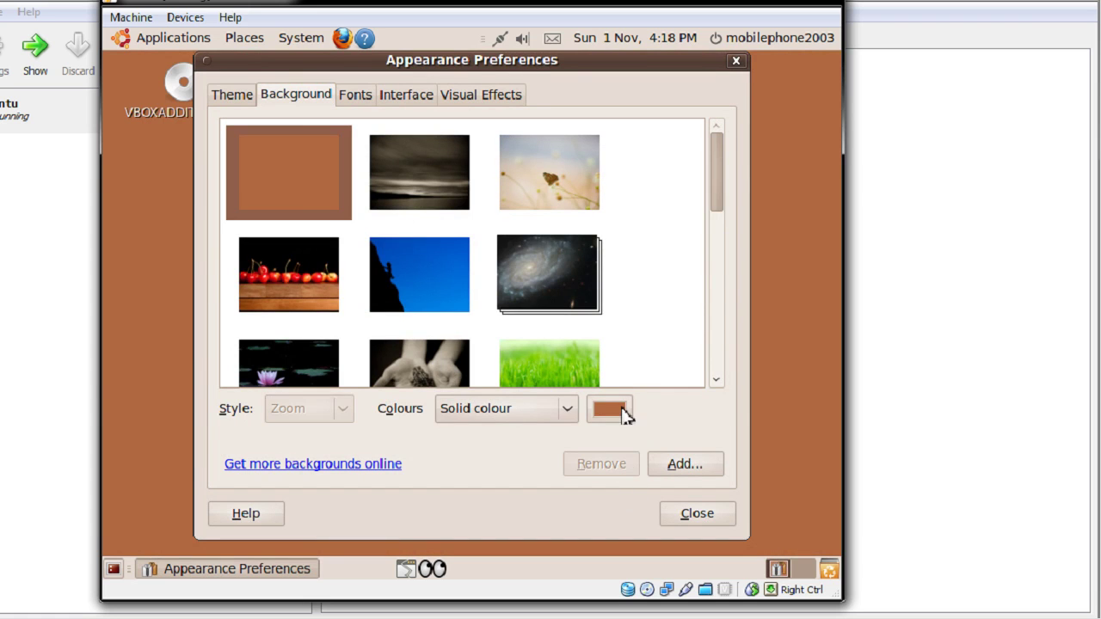
click(621, 411)
drag(225, 257, 228, 258)
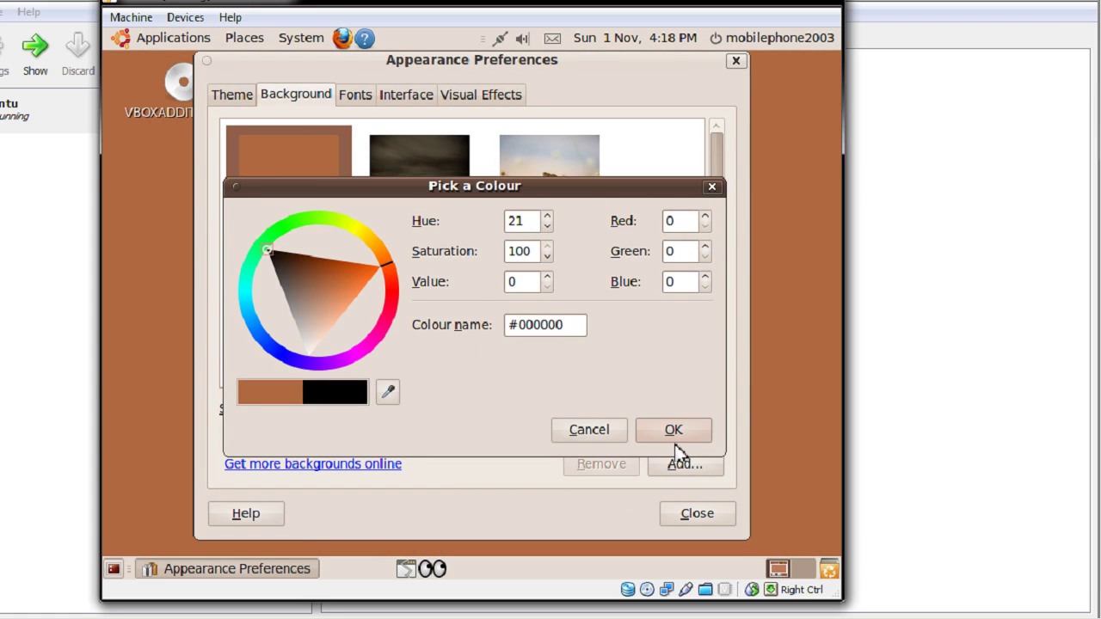
click(675, 434)
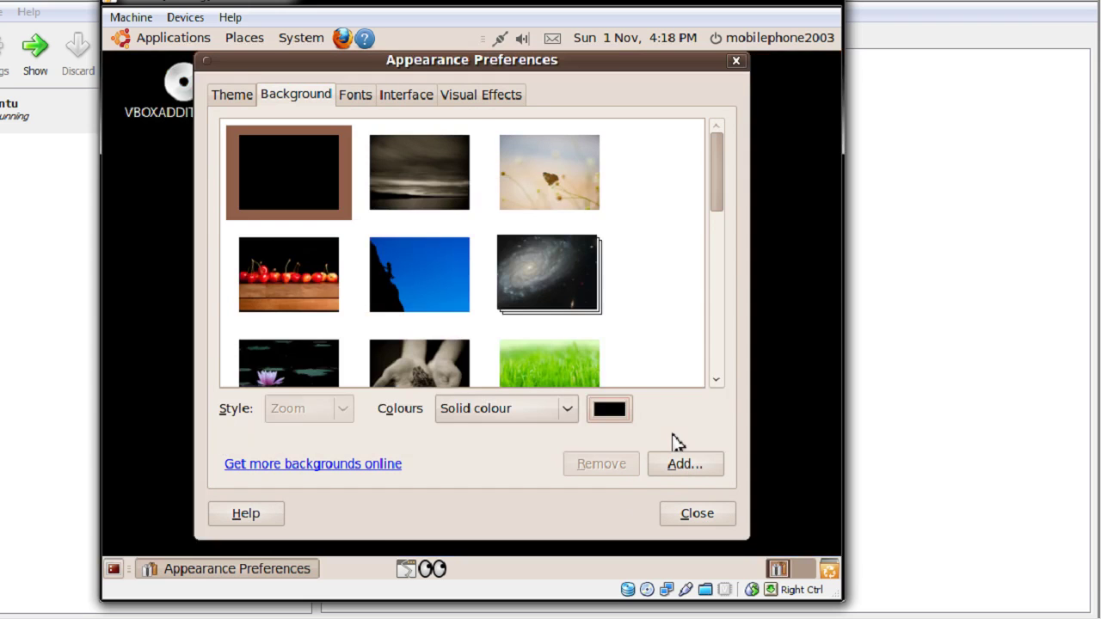
click(463, 94)
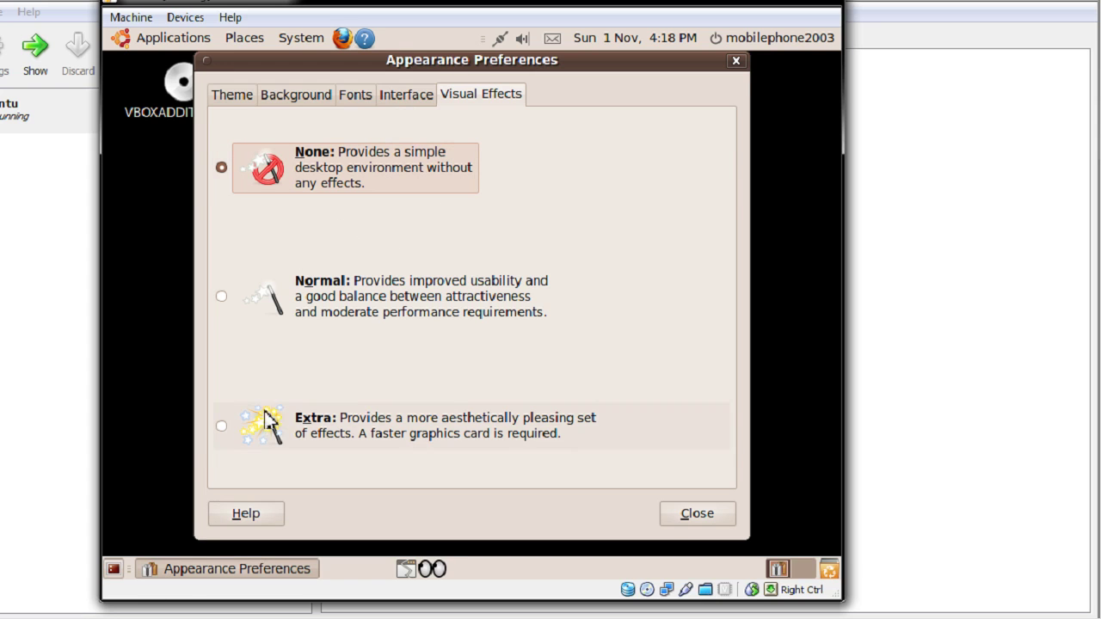
click(296, 100)
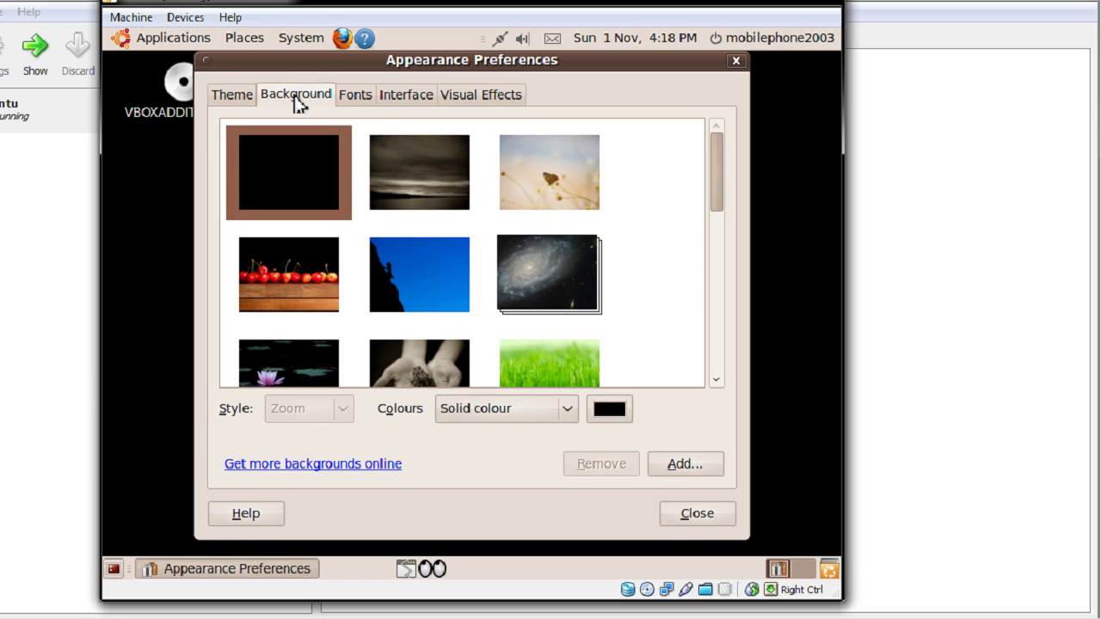
Set the application font to UnDotum.
click(357, 104)
click(556, 135)
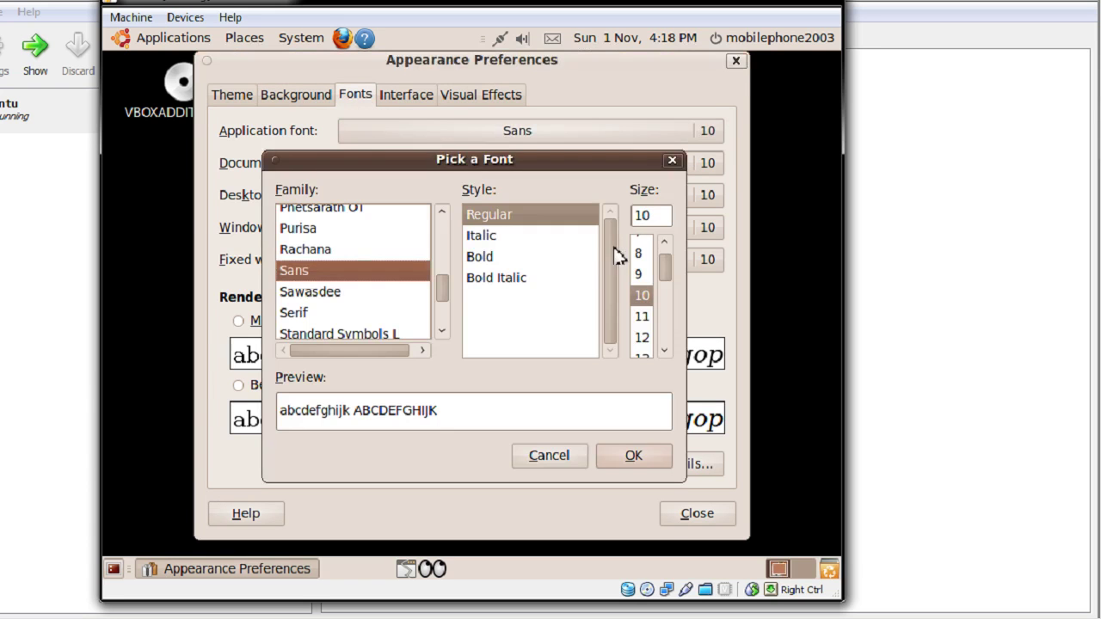
drag(442, 292, 396, 285)
click(332, 246)
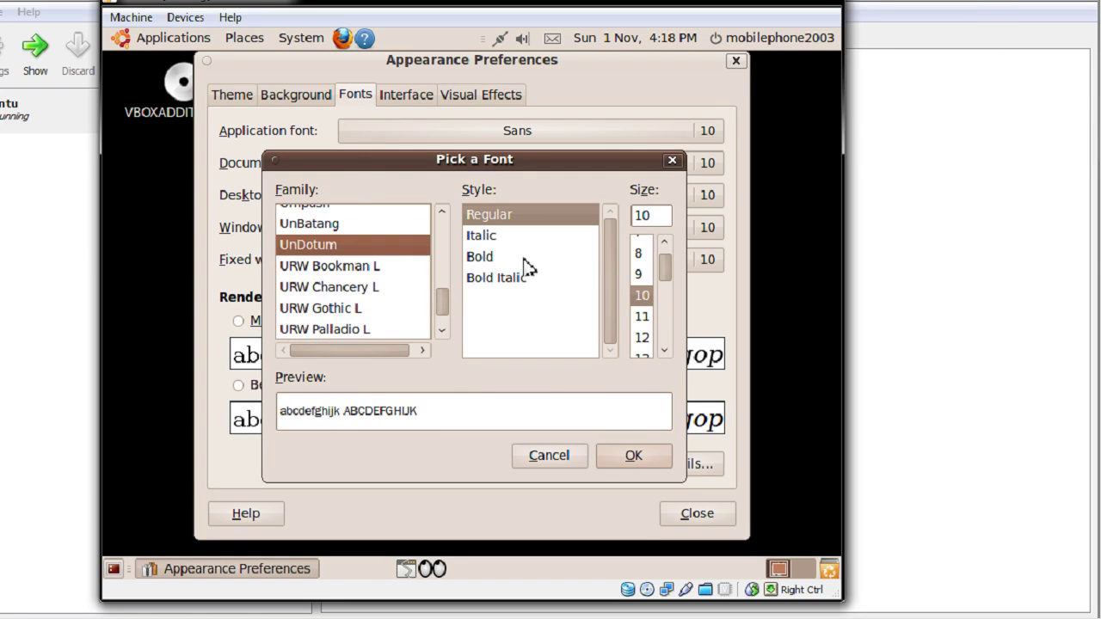
click(631, 457)
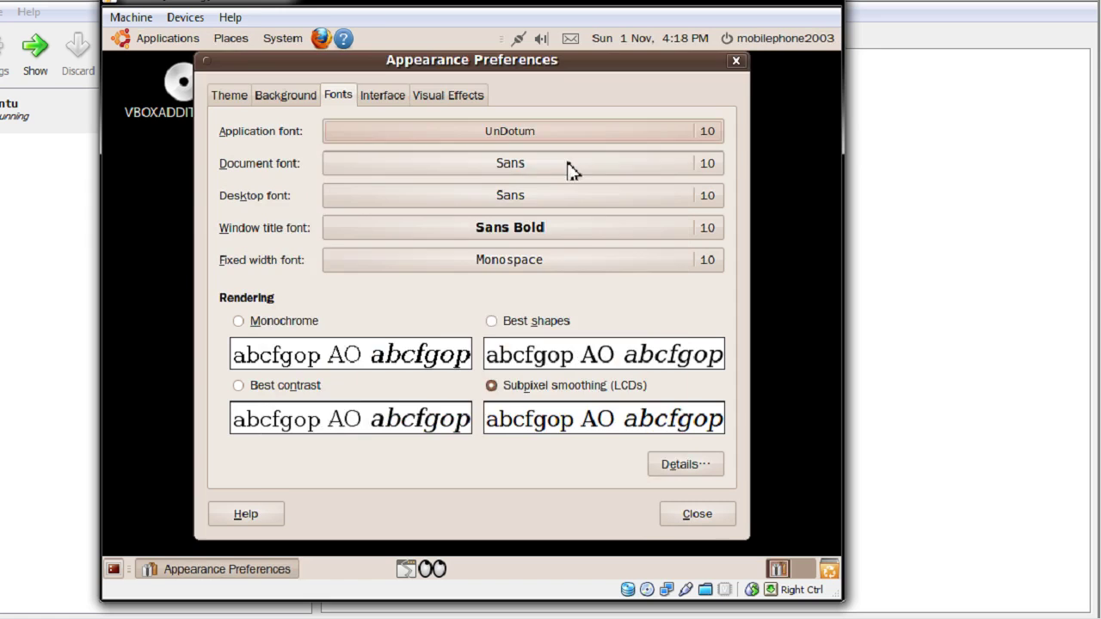
Set the document and desktop fonts to UnDotum.
click(571, 163)
drag(442, 299, 445, 322)
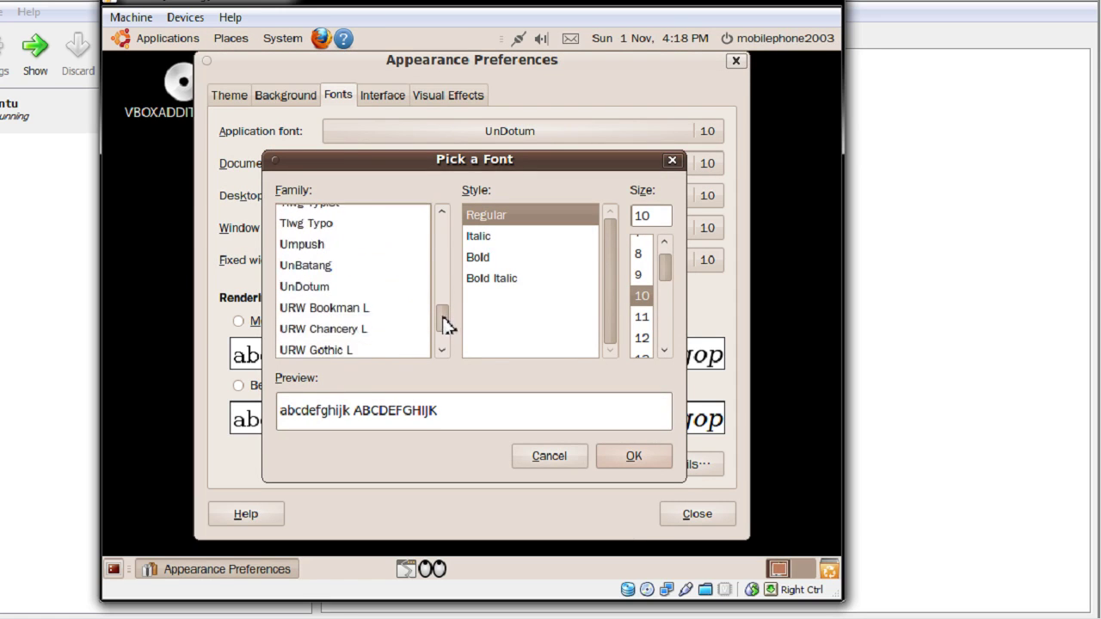
click(338, 289)
click(656, 461)
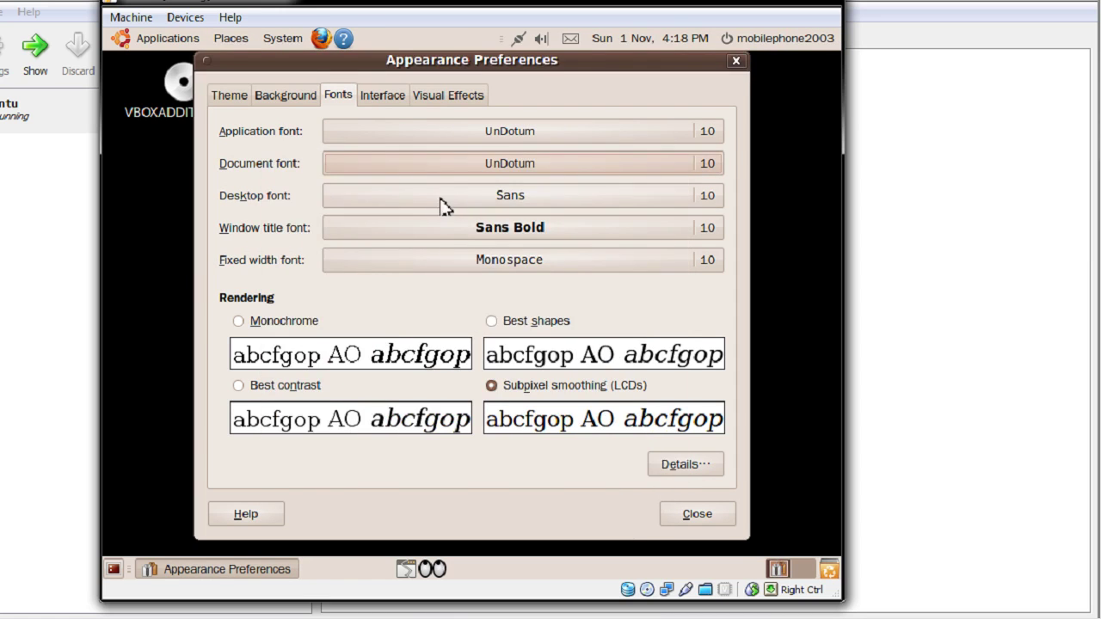
click(440, 198)
drag(450, 310, 443, 314)
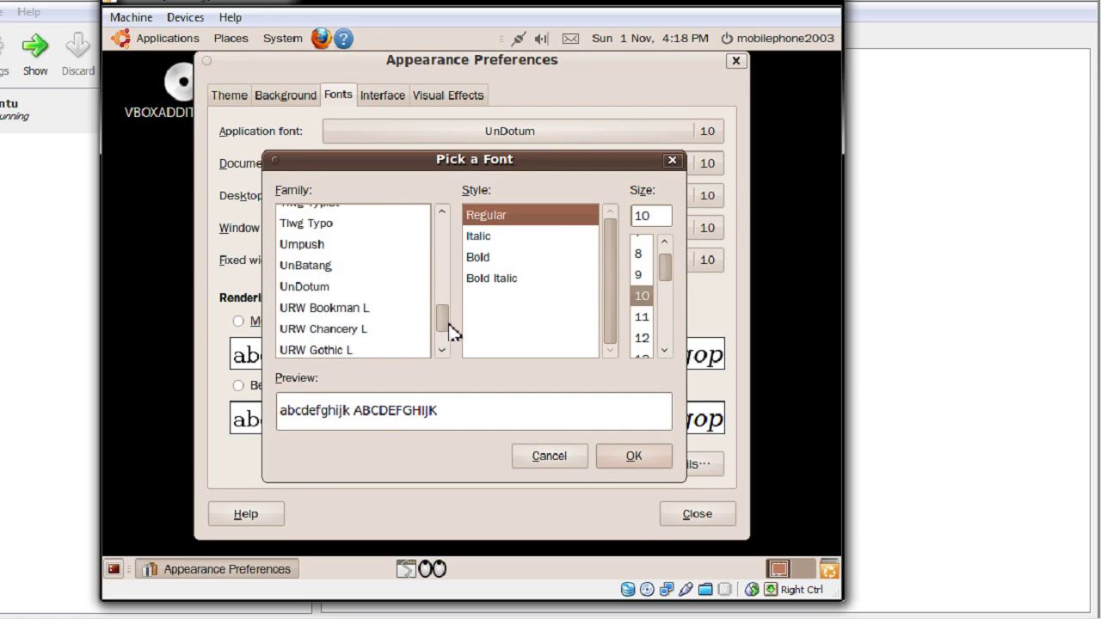
click(336, 275)
click(613, 455)
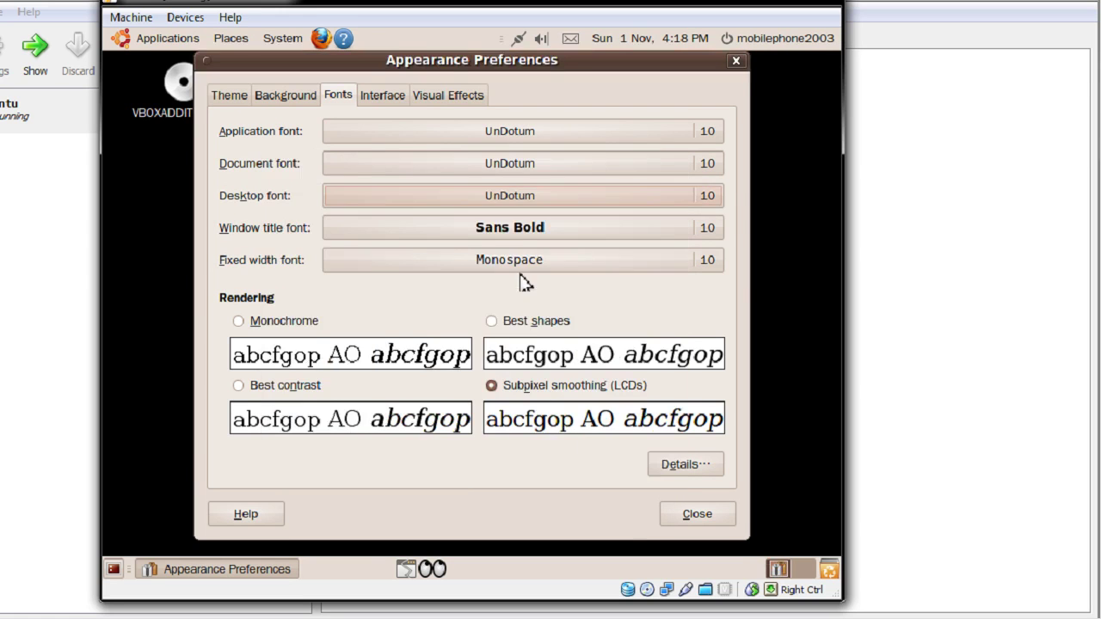
Set the window title font to UnDotum Bold.
click(535, 229)
drag(442, 314, 447, 322)
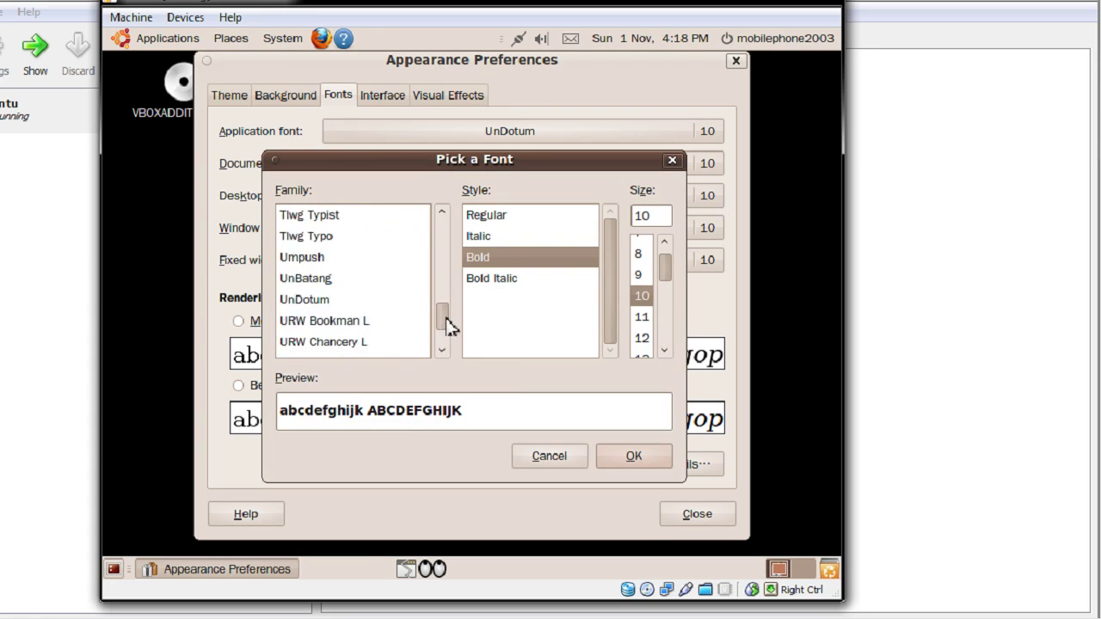
click(344, 299)
click(502, 260)
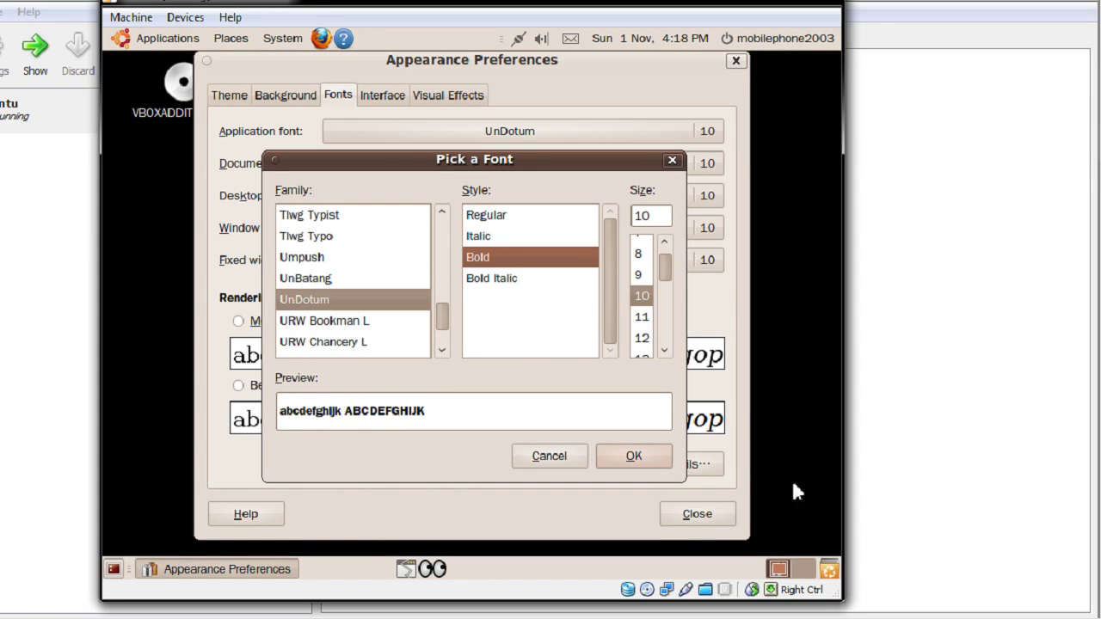
click(659, 457)
click(662, 462)
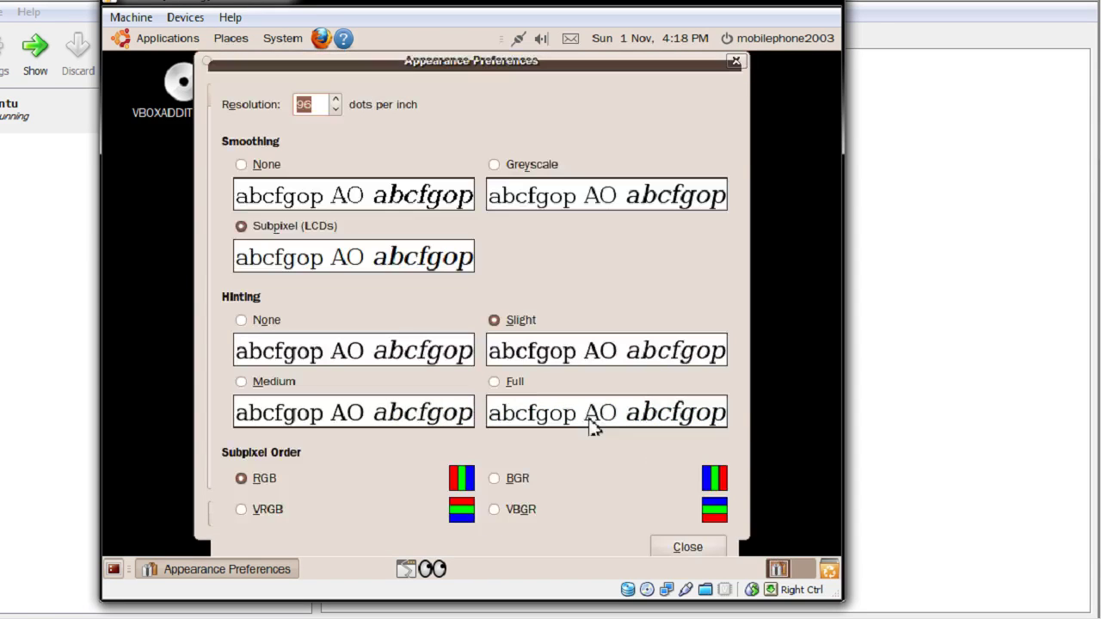
click(678, 547)
Set the fixed width font to UnDotum.
click(523, 261)
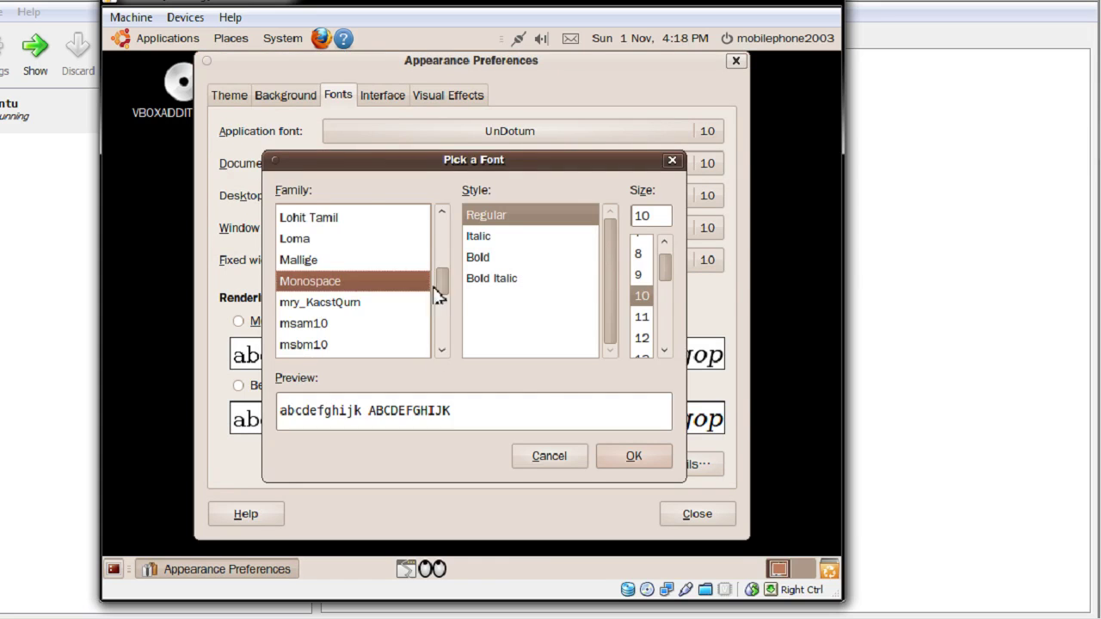
drag(438, 290, 445, 339)
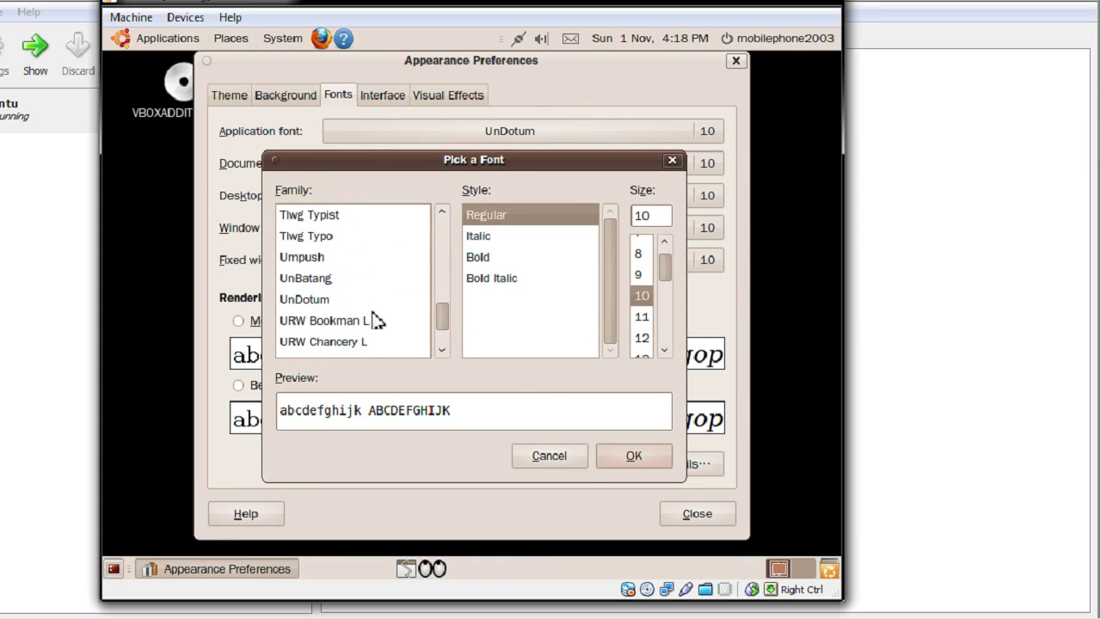
click(349, 303)
click(650, 463)
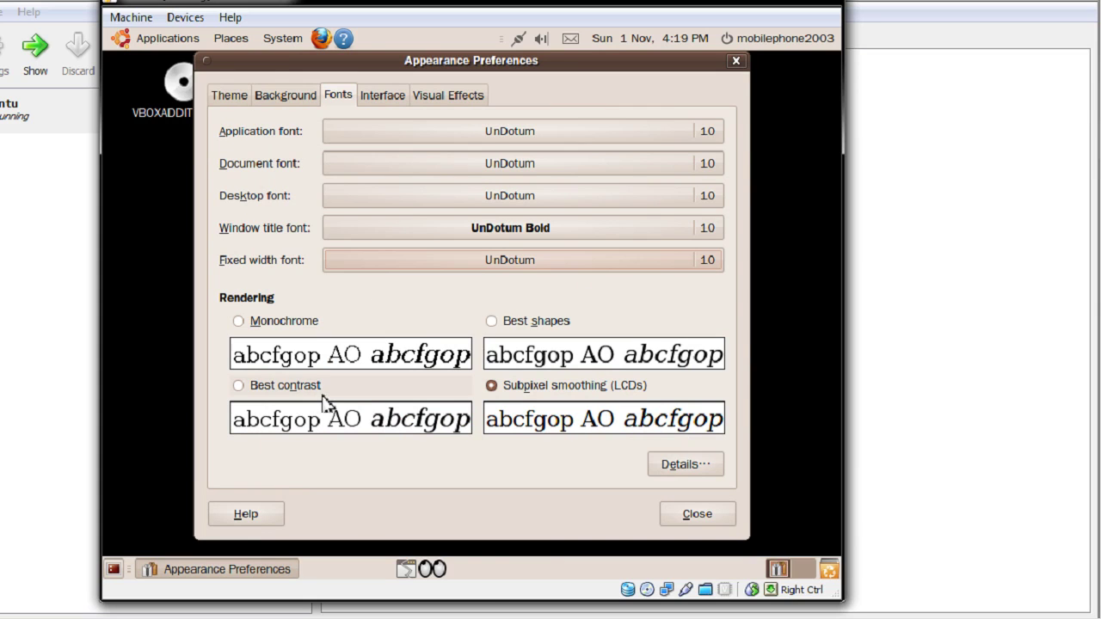
Try Best contrast, keep Subpixel smoothing rendering, then close Appearance Preferences.
click(297, 387)
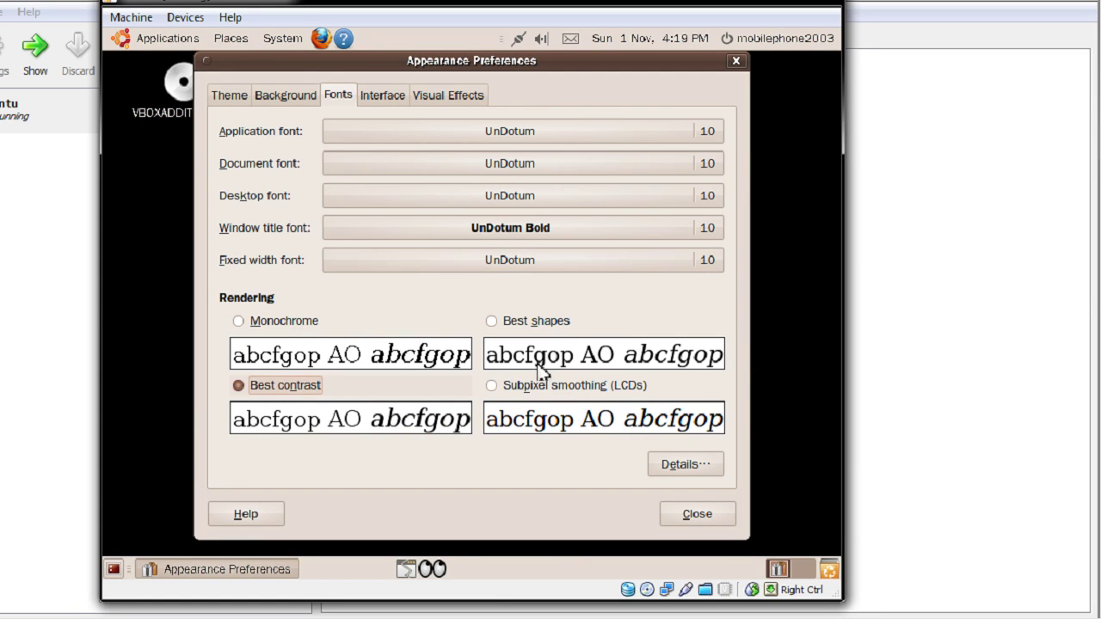
click(494, 386)
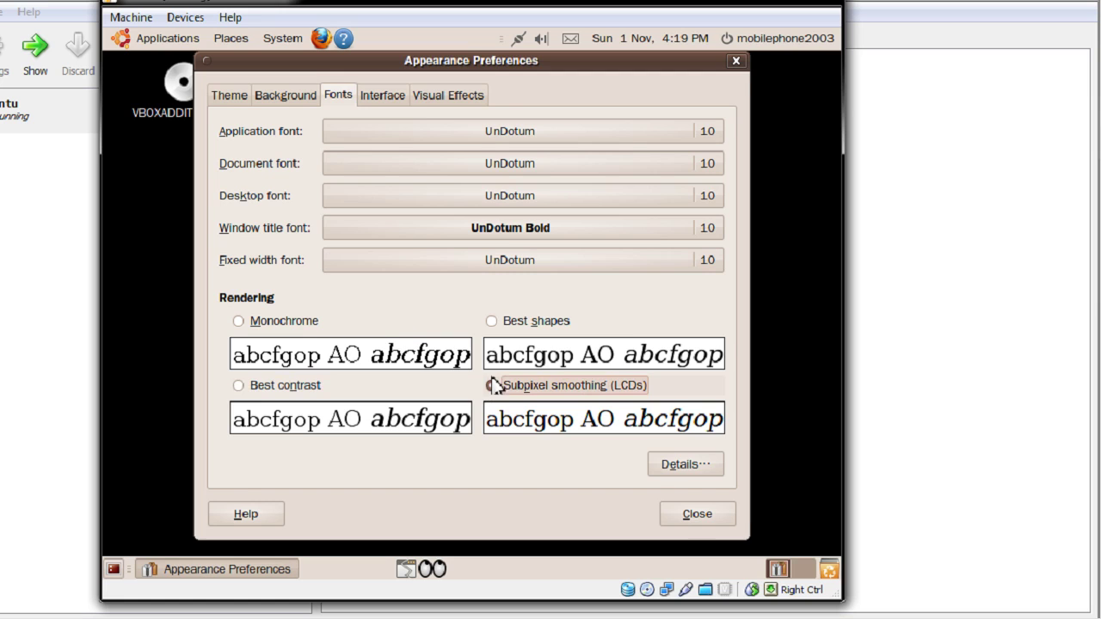
click(397, 100)
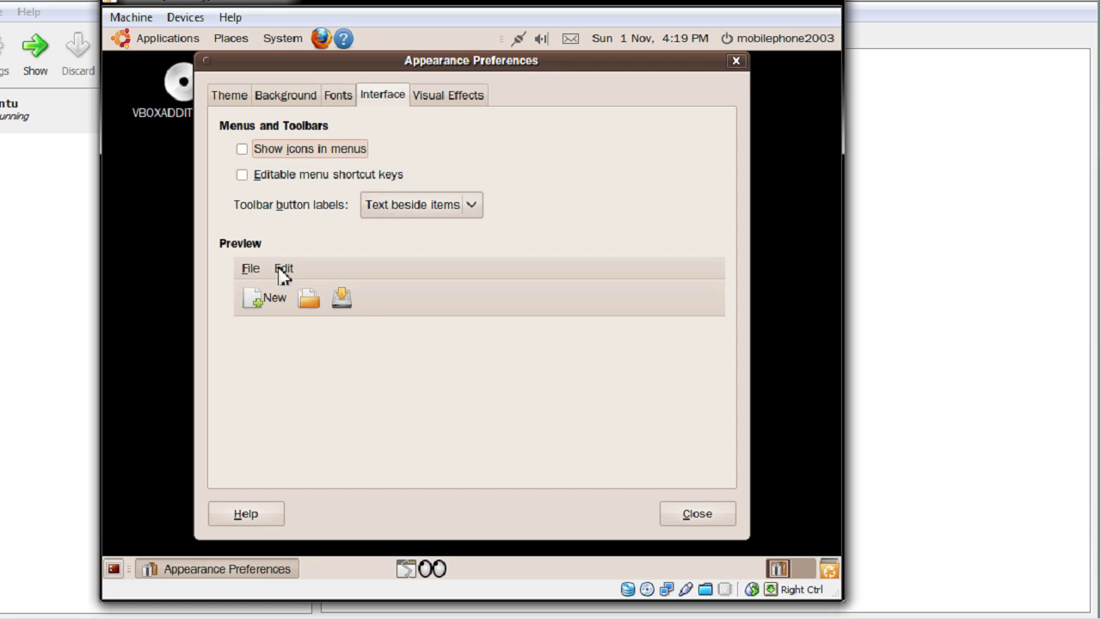
click(701, 519)
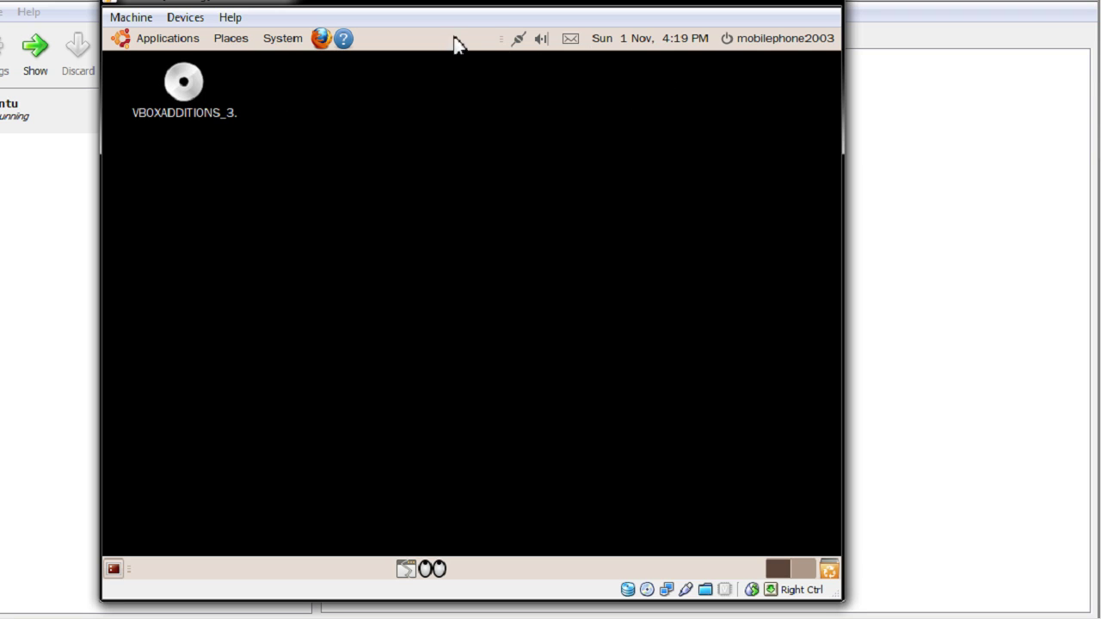
Move the eyes applet into the top panel and untick Lock To Panel.
right_click(435, 570)
click(474, 511)
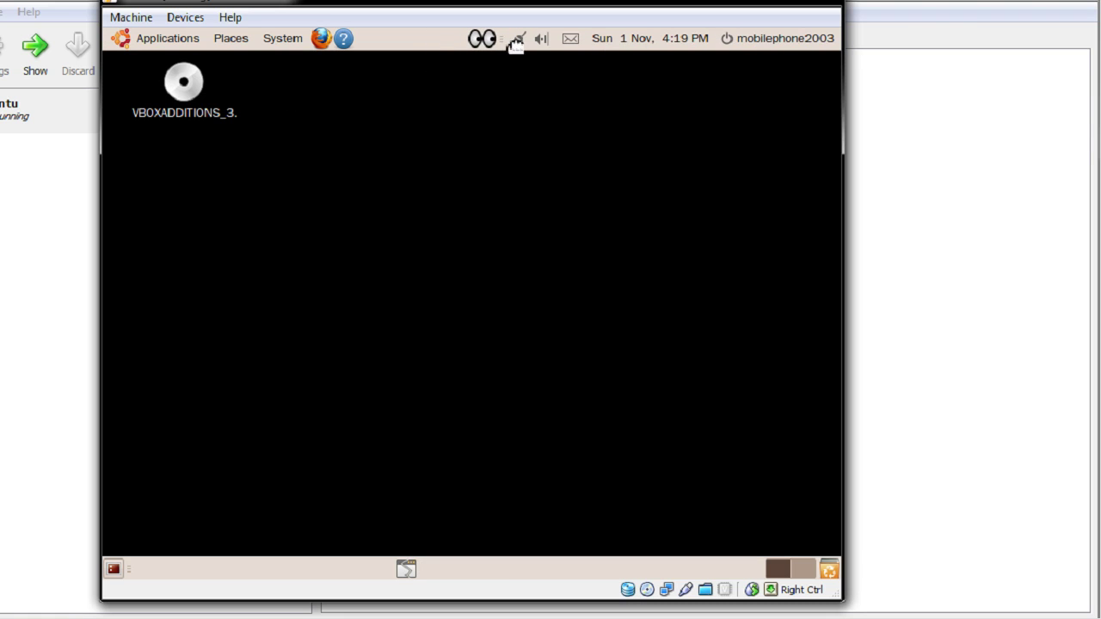
click(457, 43)
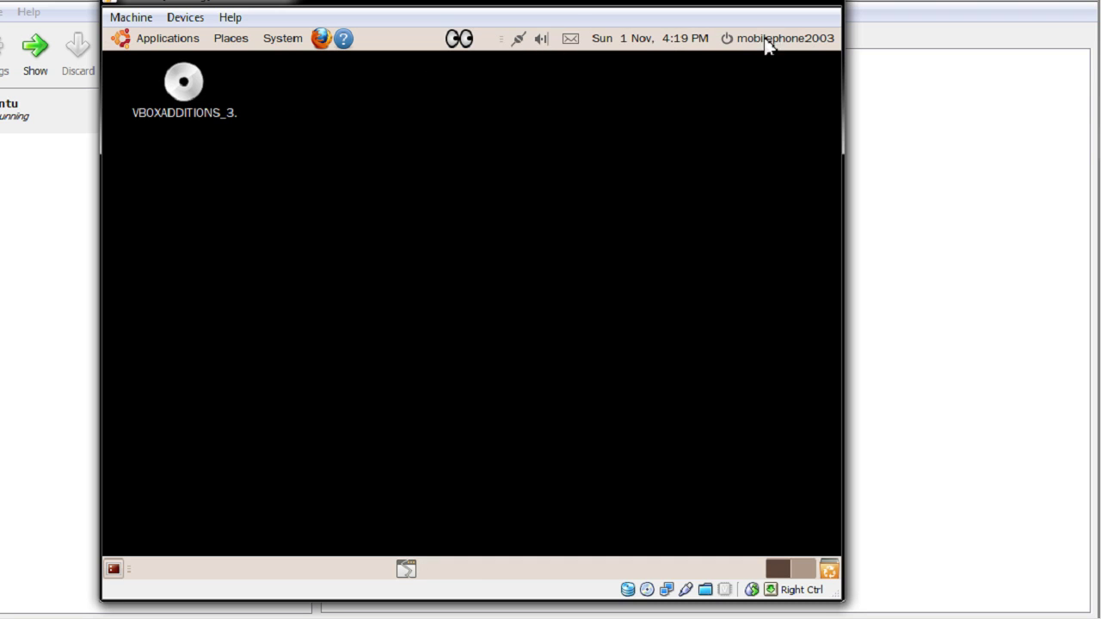
right_click(520, 40)
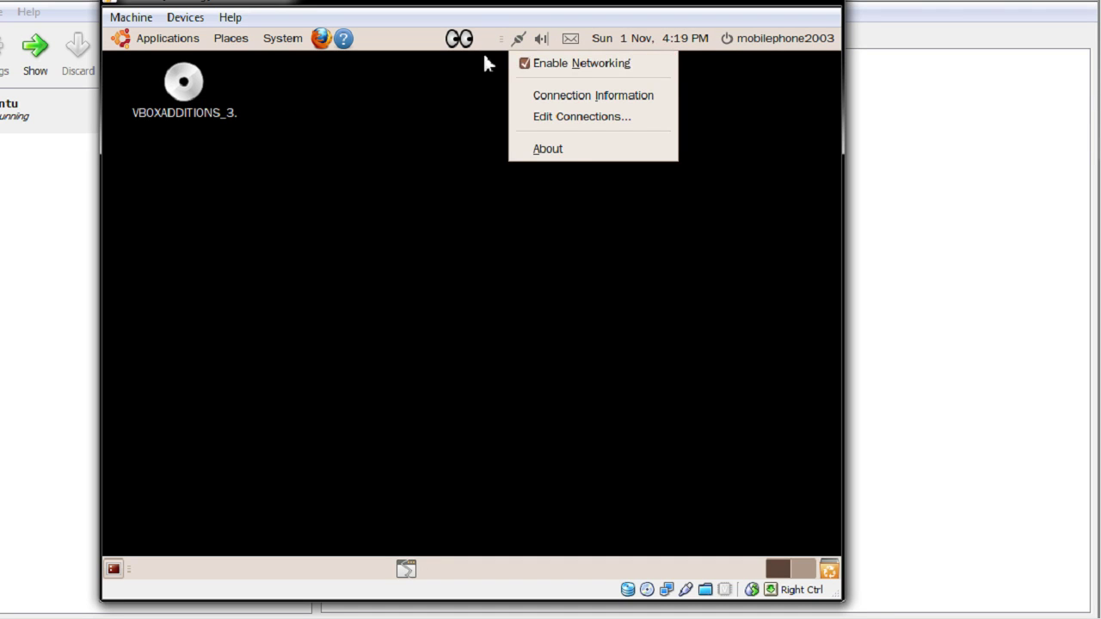
right_click(507, 38)
right_click(504, 40)
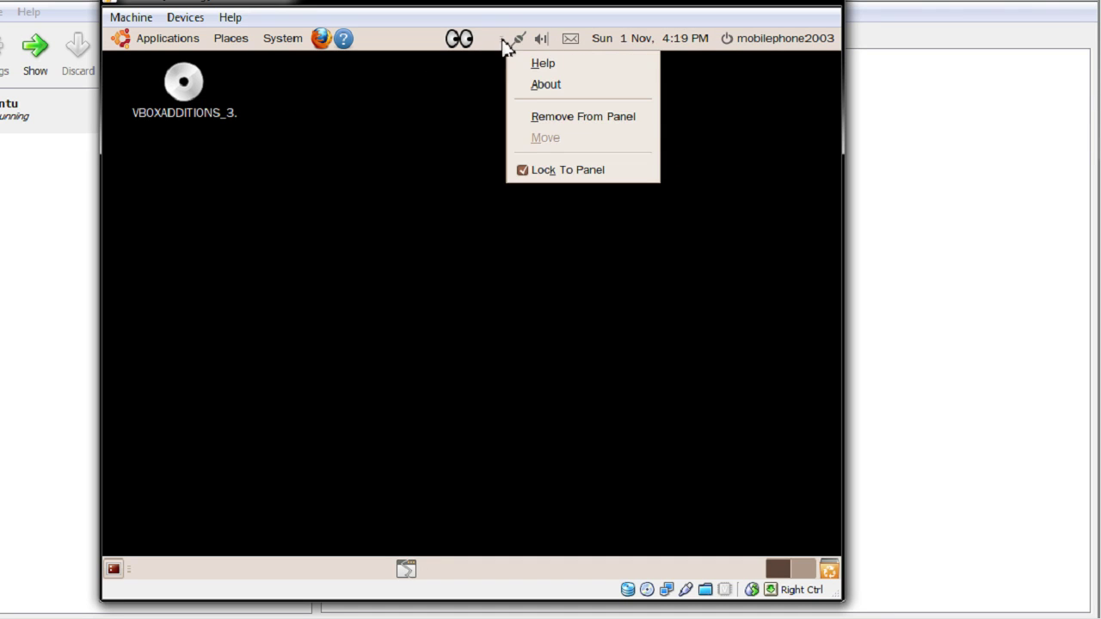
click(547, 170)
Reposition the eyes applet near the centre of the top panel.
right_click(456, 38)
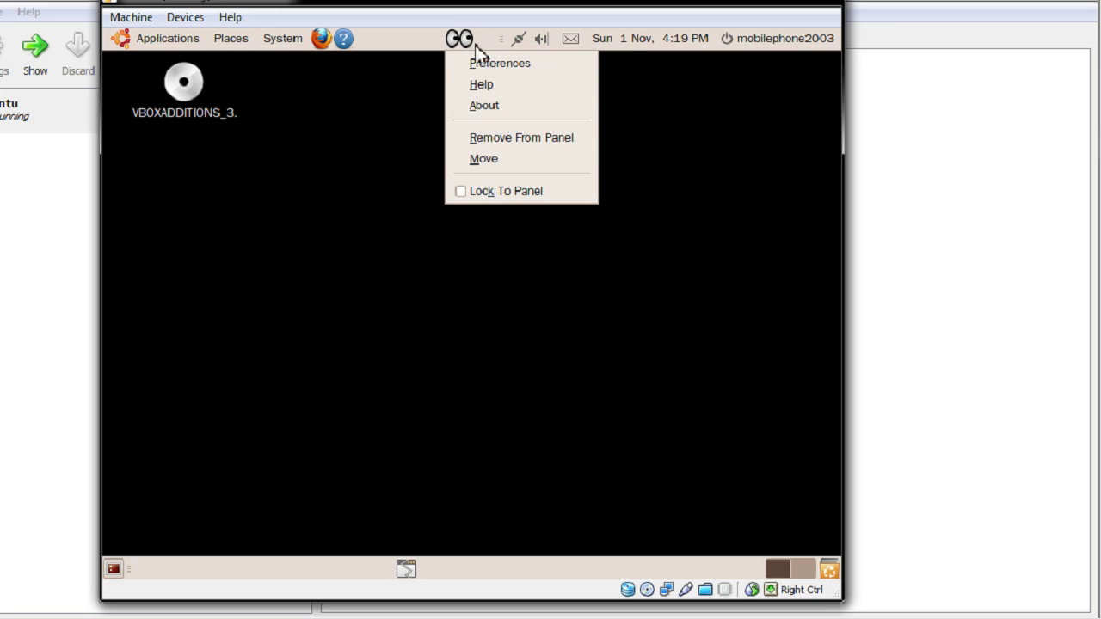
click(484, 159)
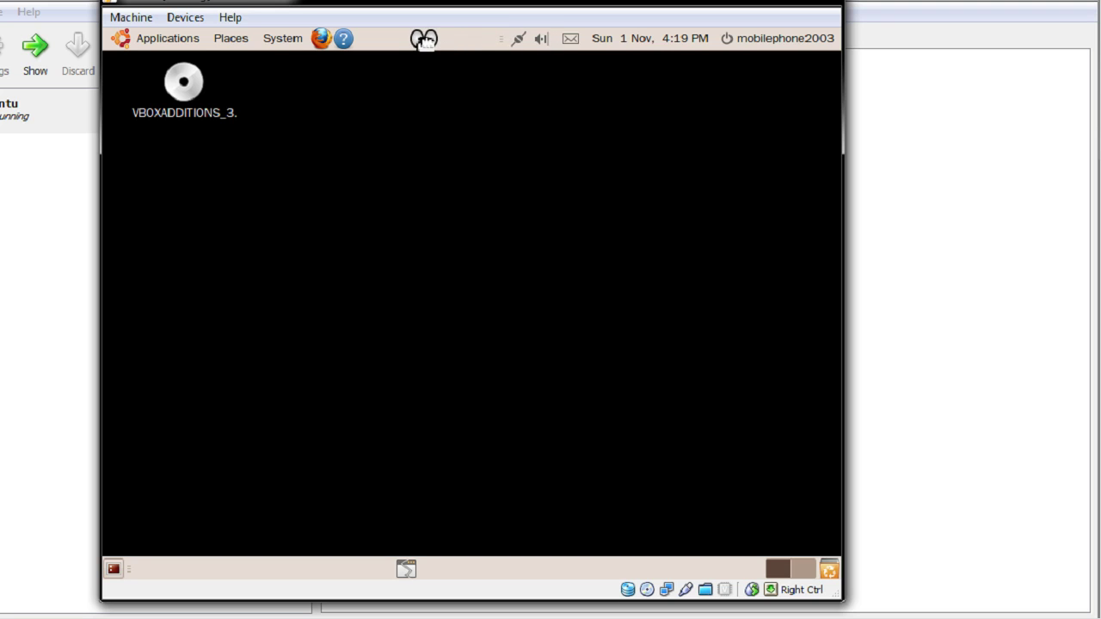
click(431, 42)
right_click(446, 47)
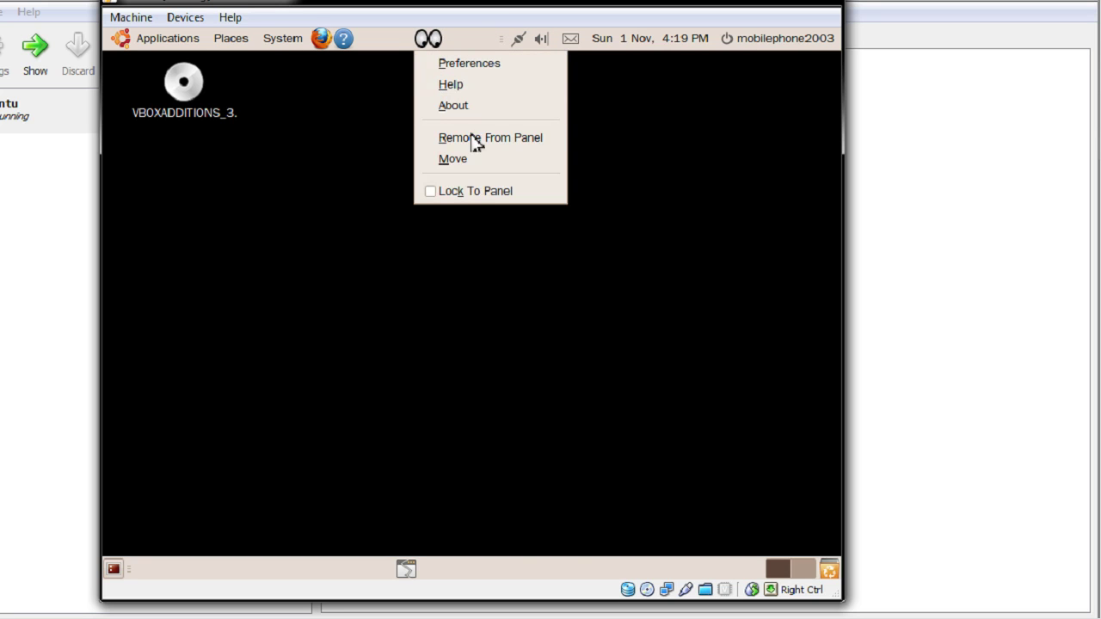
click(481, 193)
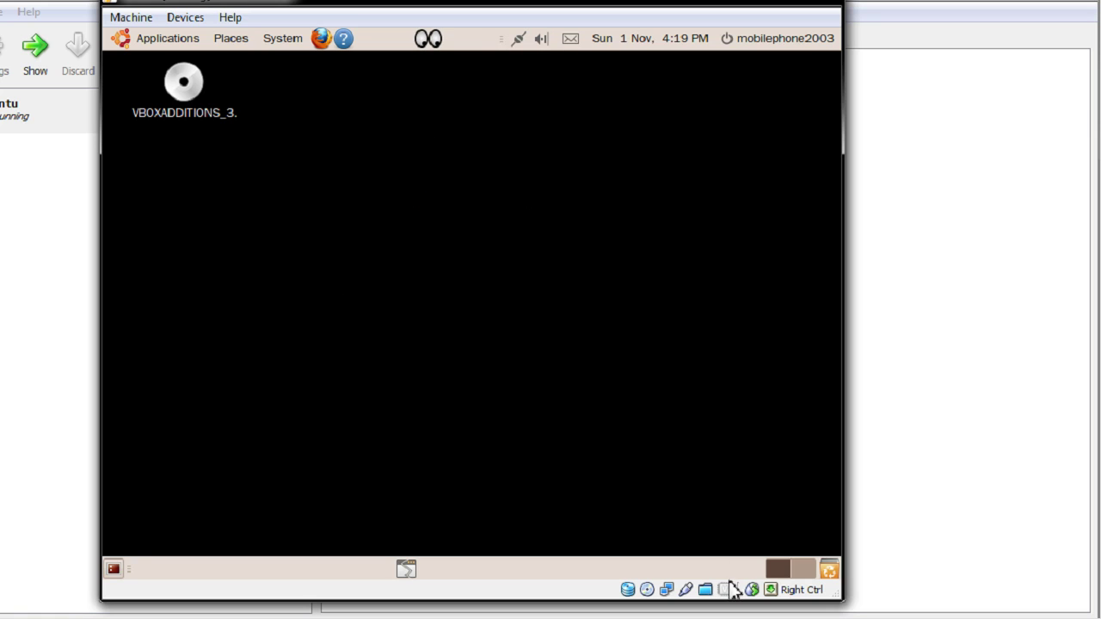
click(802, 572)
click(777, 572)
click(778, 570)
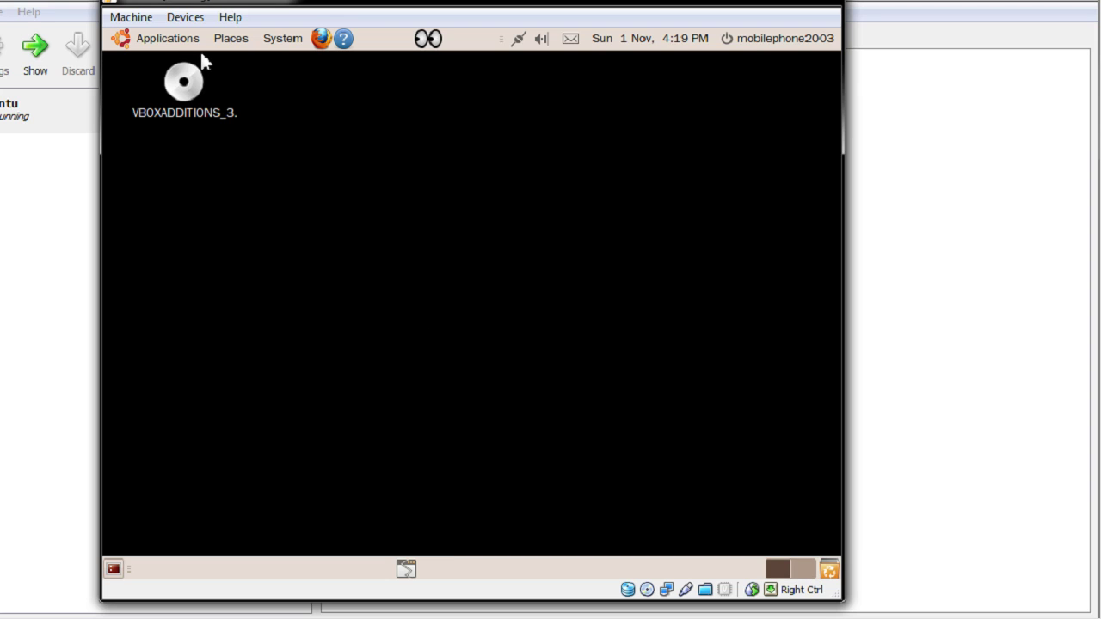